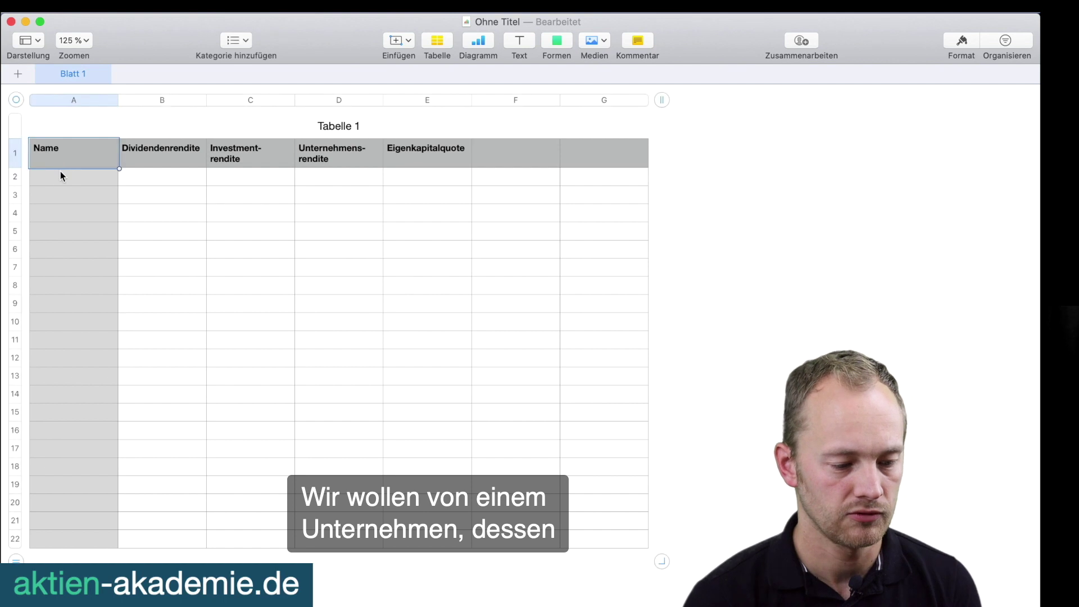
pyautogui.click(158, 177)
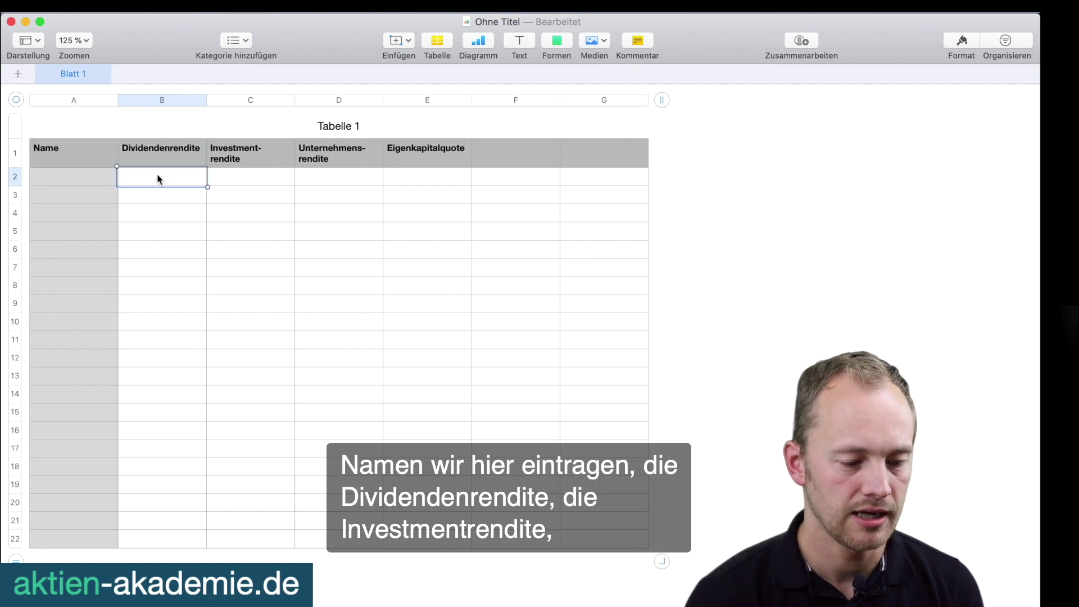
pyautogui.click(262, 177)
pyautogui.click(342, 178)
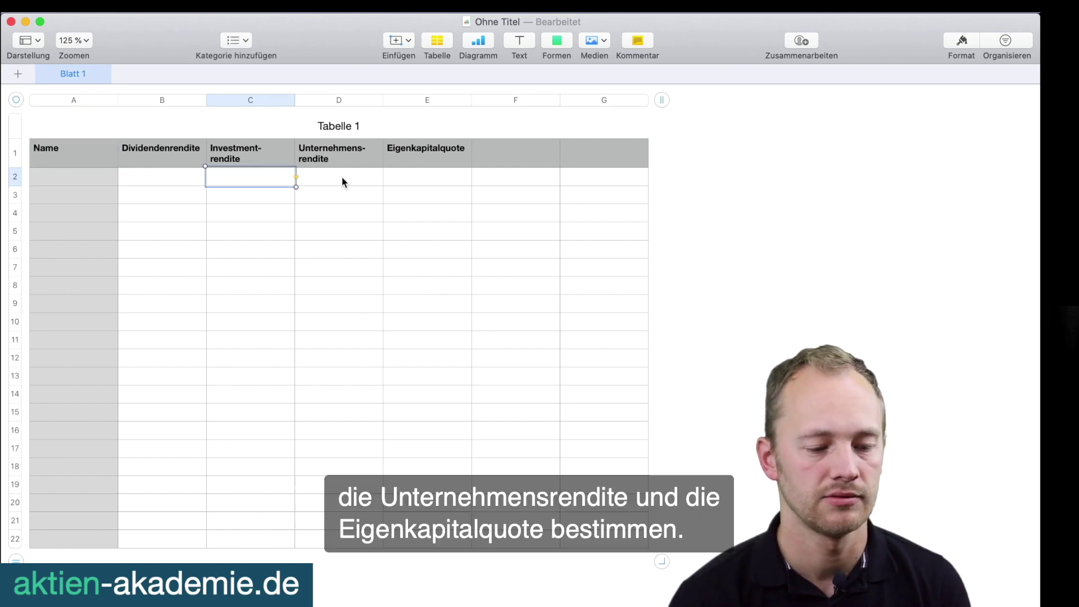
pyautogui.click(421, 187)
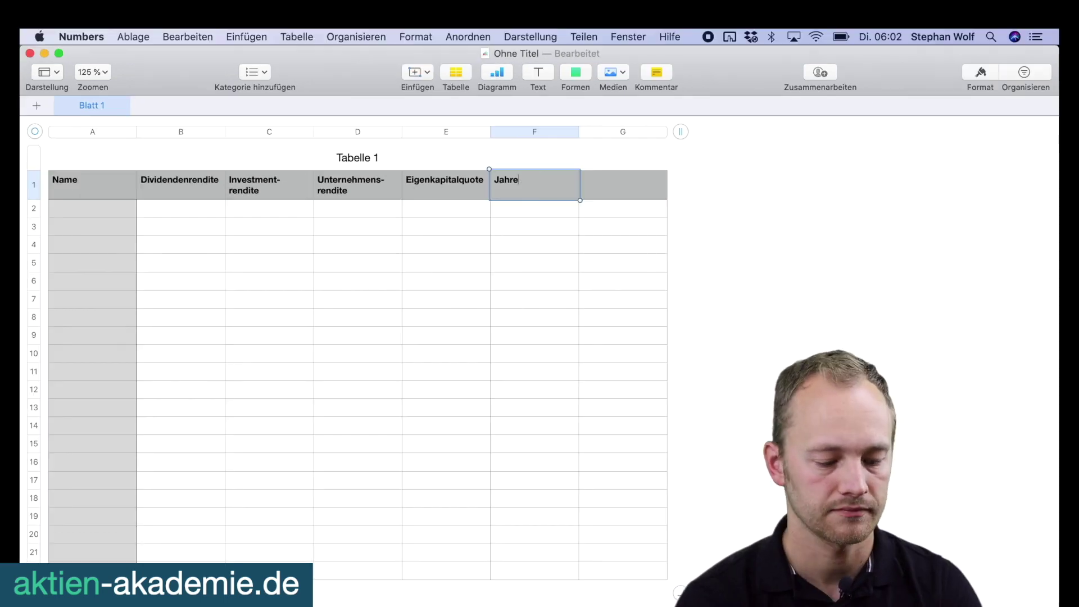
# Complete the header in F1 as "Jahresdividende" and enter "aktueller Aktienkurs" as the header in G1.
pyautogui.write('sdividende')
pyautogui.press('Tab')
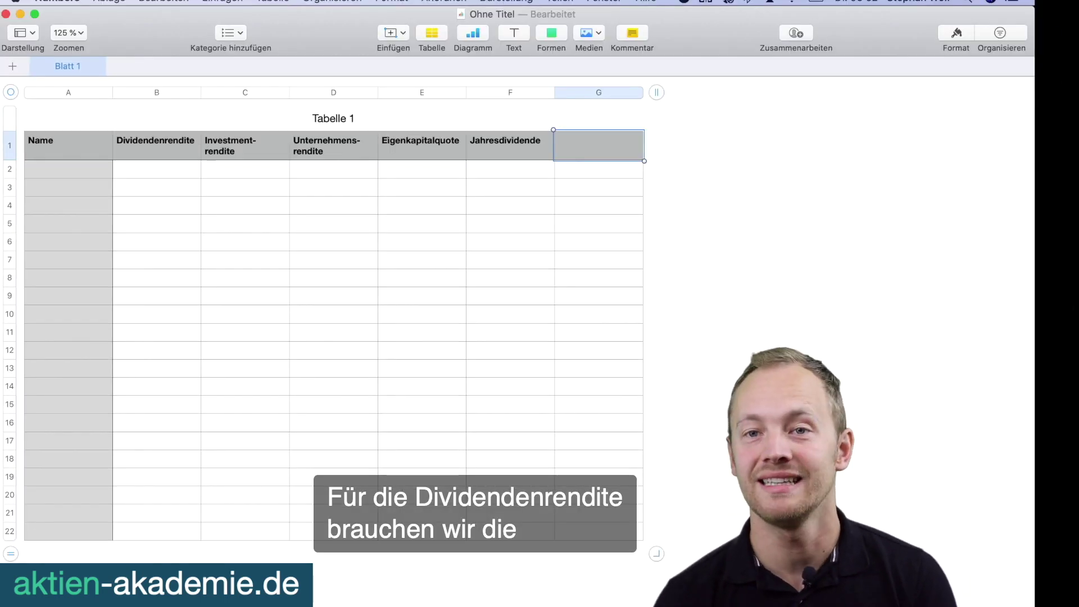
pyautogui.write('Aktuellen Aktienku')
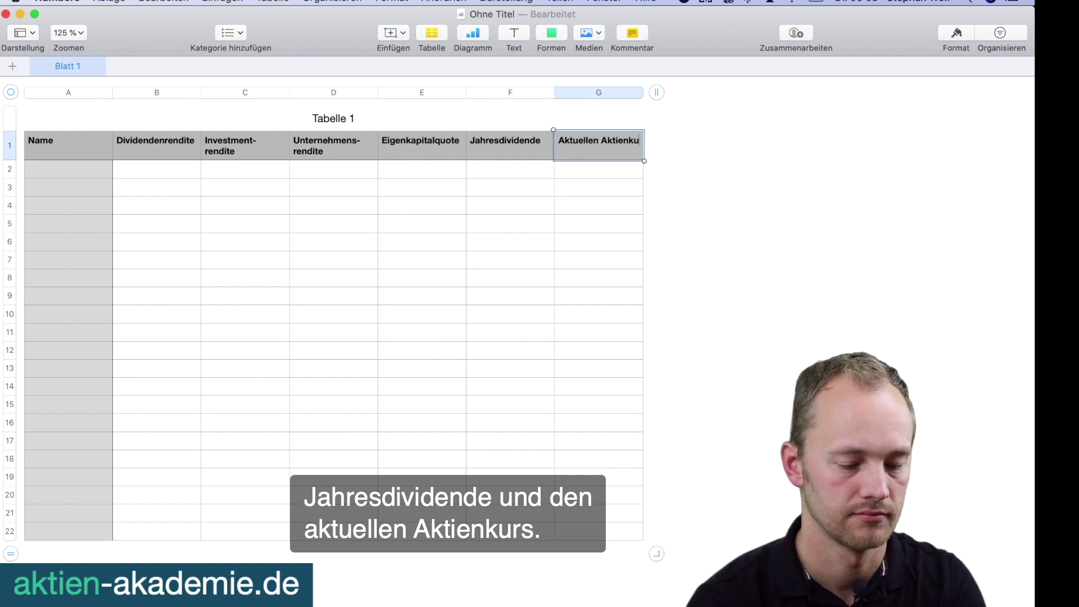
pyautogui.write('rs')
pyautogui.doubleClick(593, 140)
pyautogui.write('aktueller')
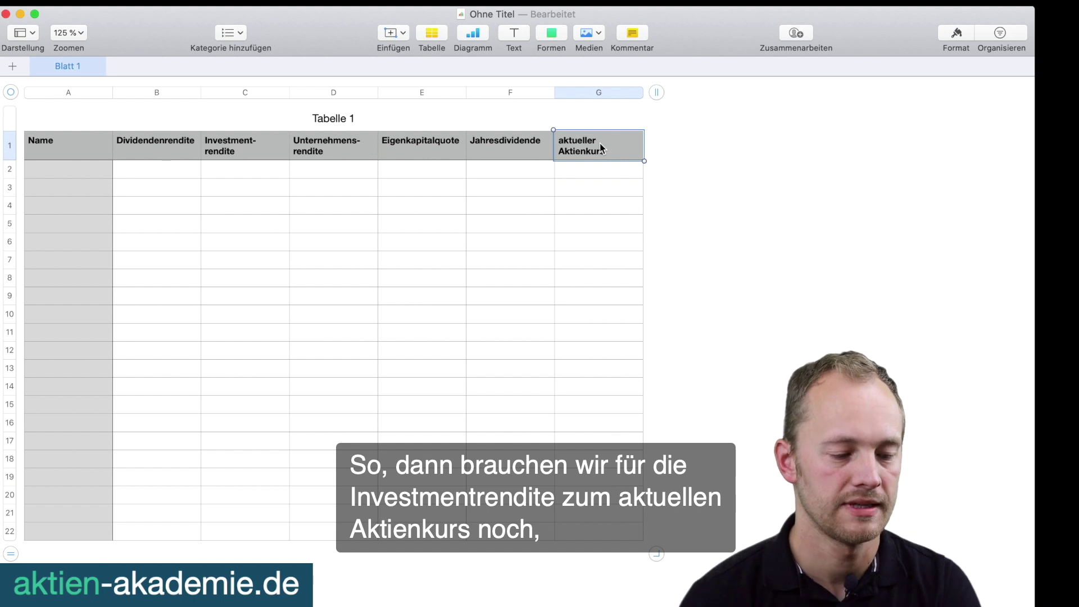
pyautogui.press('Tab')
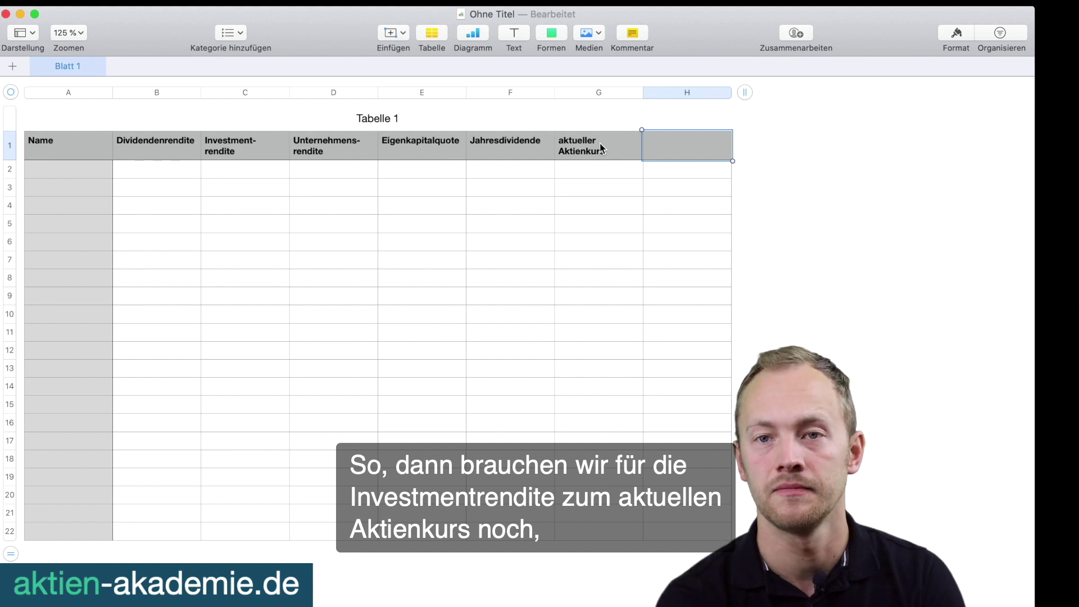
# Add the column headers "Gewinn pro Aktie", "Gewinn vor Steuern", "Bilanzsumme" and "Eigenkapital" in H1 through K1.
pyautogui.write('Gewinn pro Aktie')
pyautogui.press('Tab')
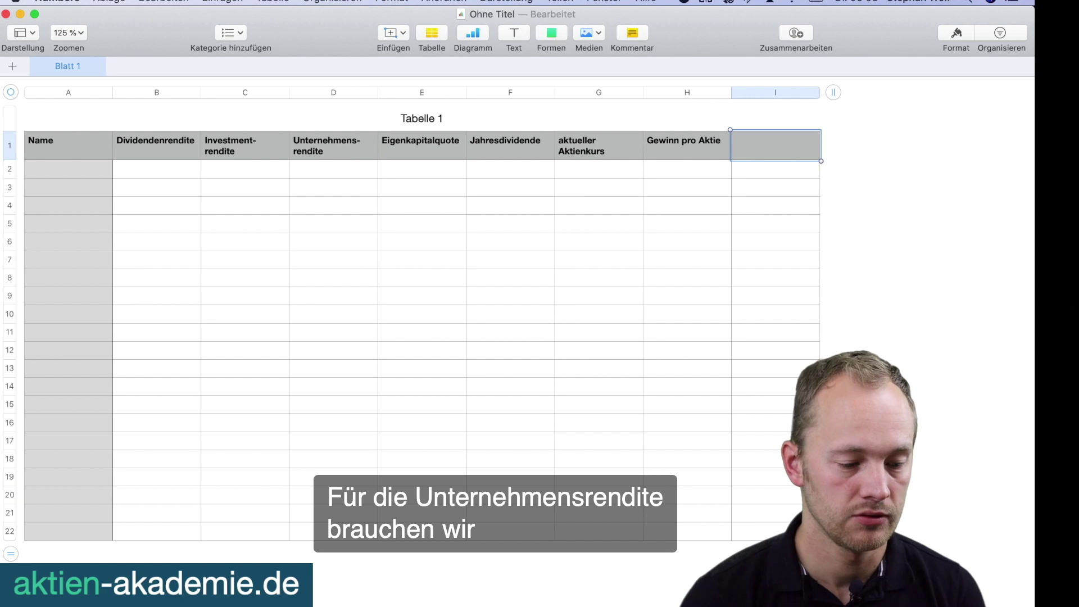
pyautogui.write('Gewinn vor Steuern')
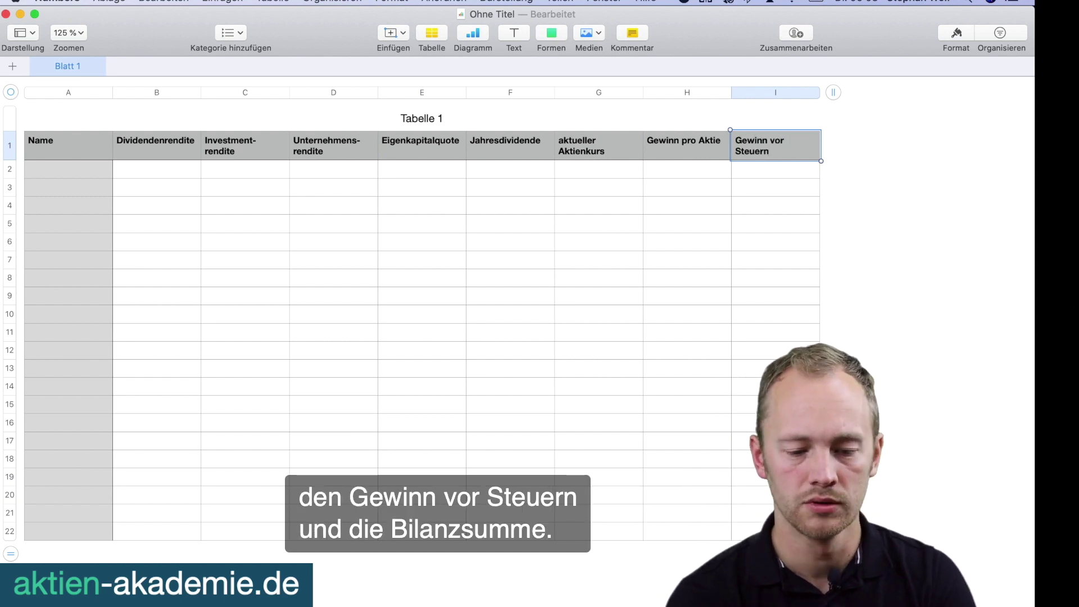
pyautogui.press('Tab')
pyautogui.write('Bilanzsumme')
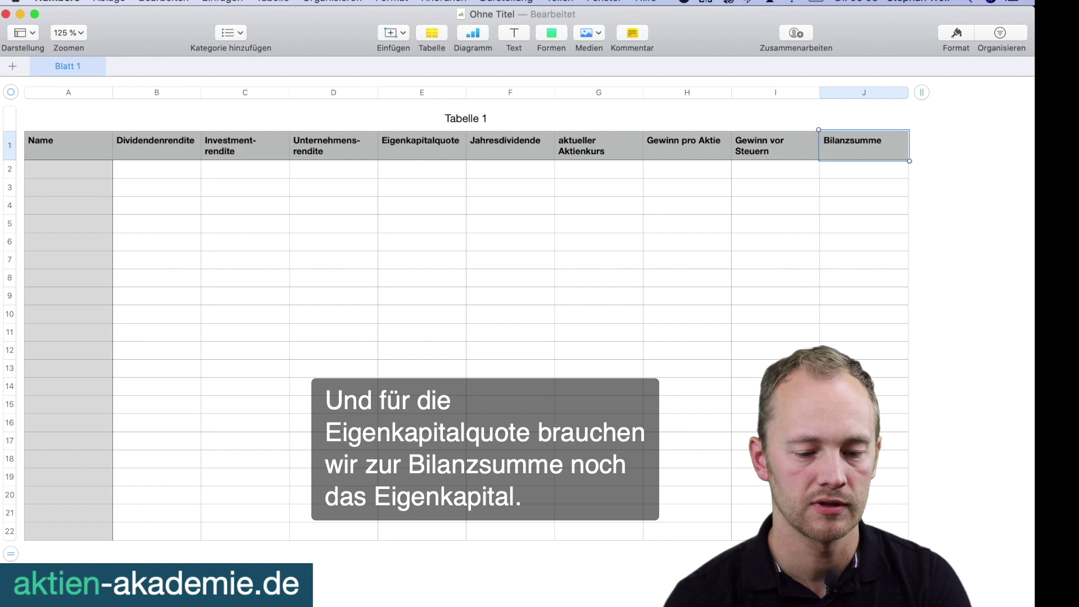
pyautogui.press('Tab')
pyautogui.write('Eigenkapital')
pyautogui.press('Return')
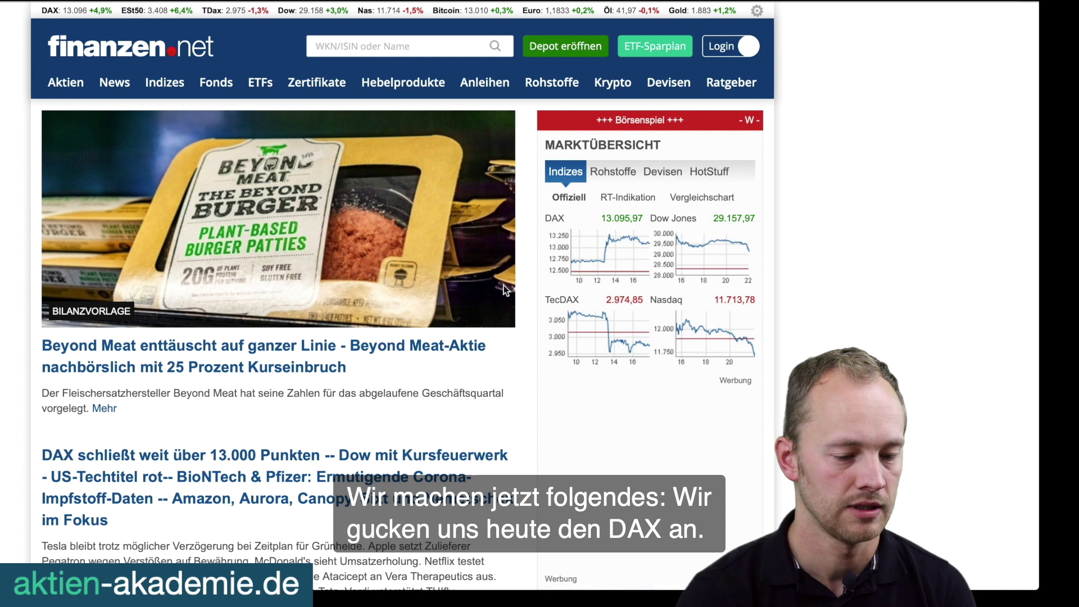
# Open the realtime price list of DAX shares on finanzen.net and look through its component companies.
pyautogui.moveTo(65, 82)
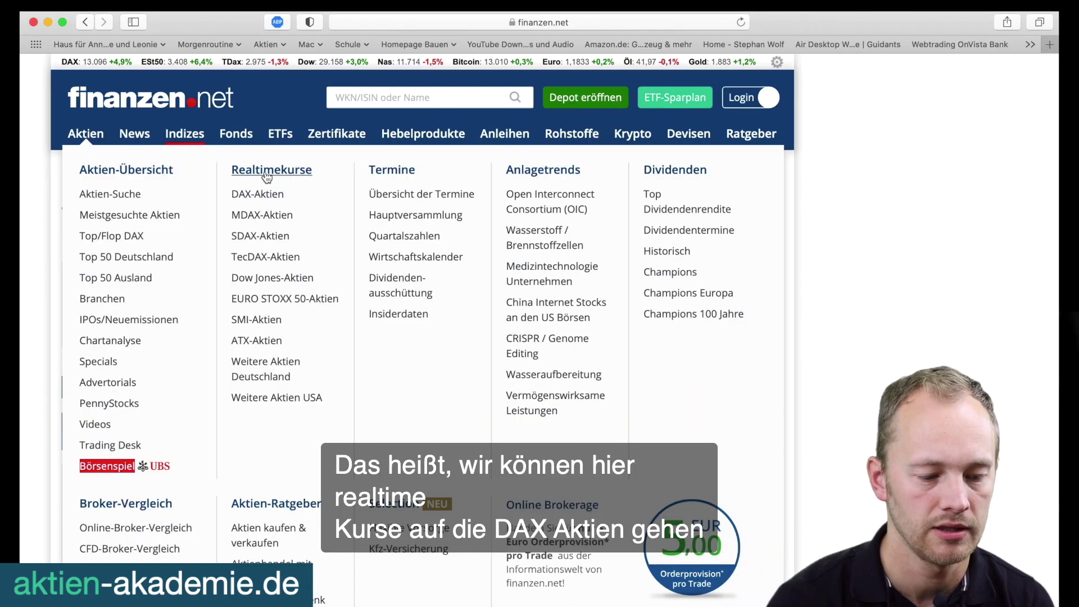
pyautogui.click(267, 196)
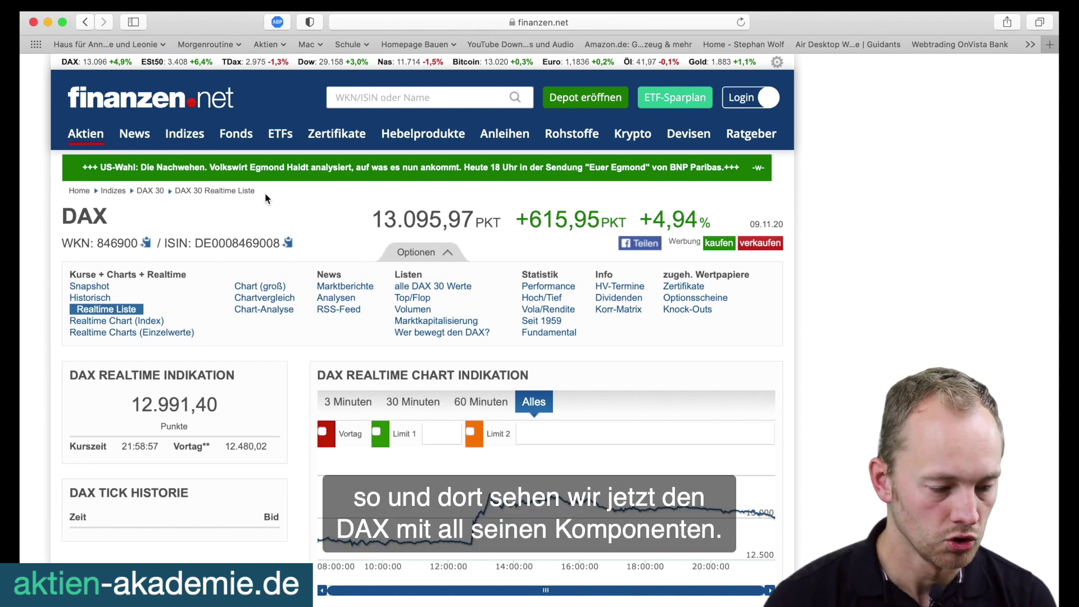
pyautogui.scroll(-6, 568, 309)
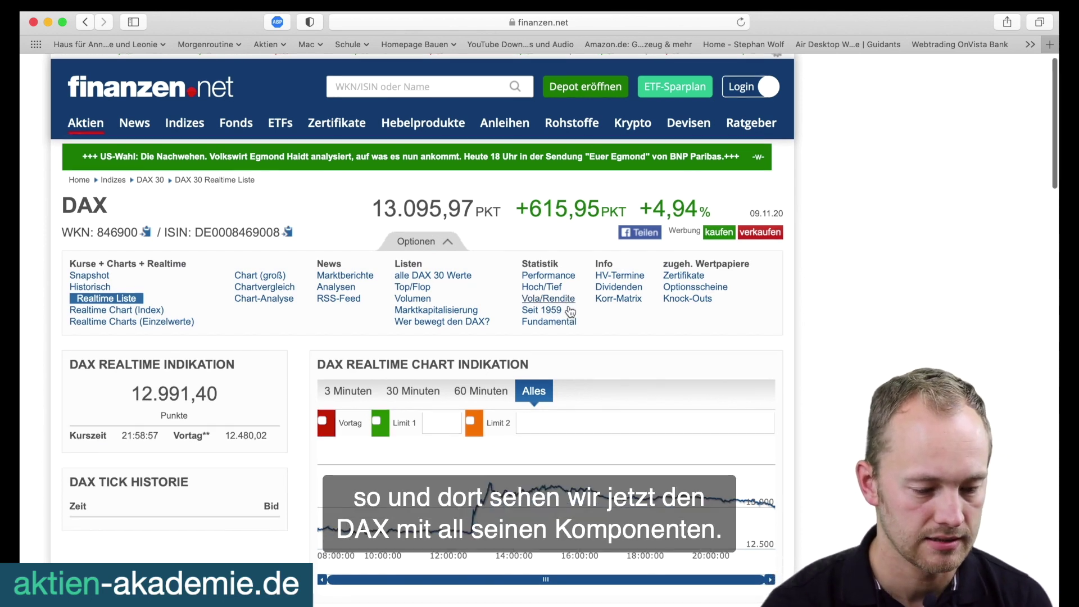
pyautogui.scroll(-15, 569, 307)
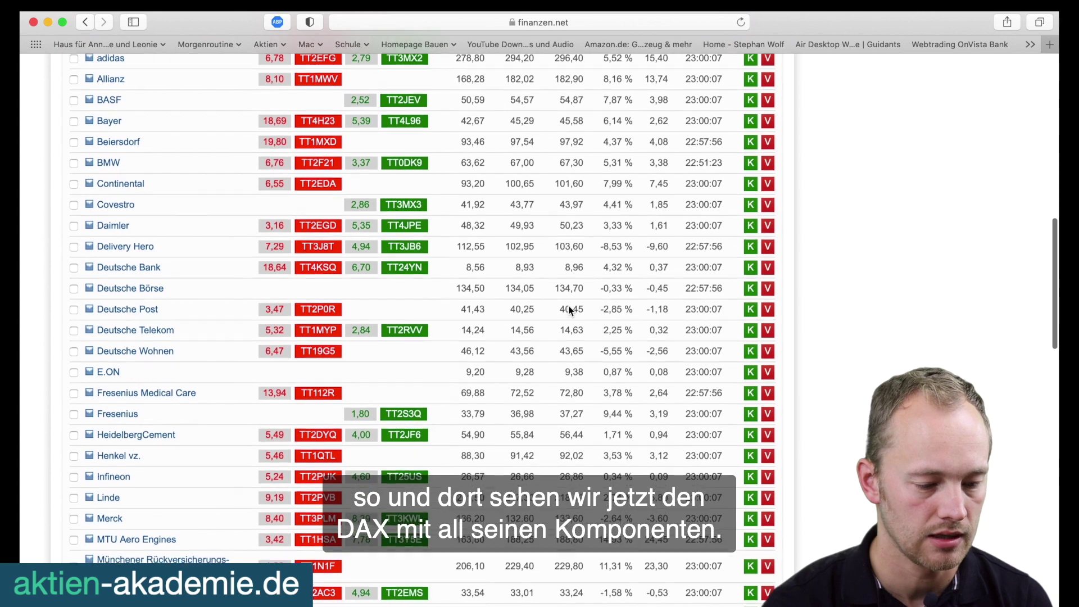
pyautogui.scroll(10, 569, 306)
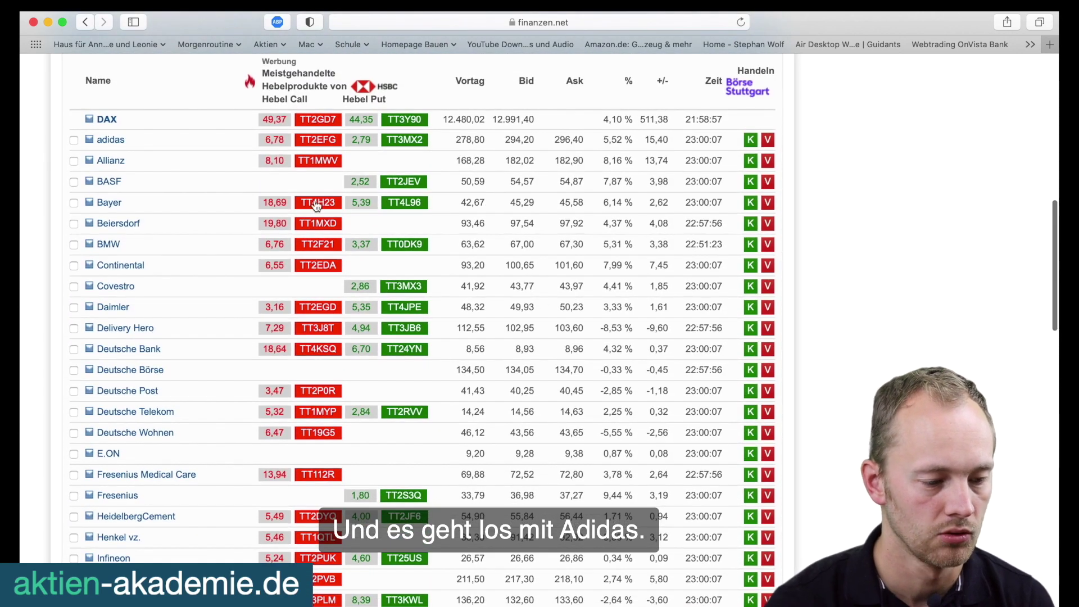
# Open the adidas share page from the DAX list in a new tab and switch to it.
pyautogui.rightClick(113, 142)
pyautogui.click(149, 151)
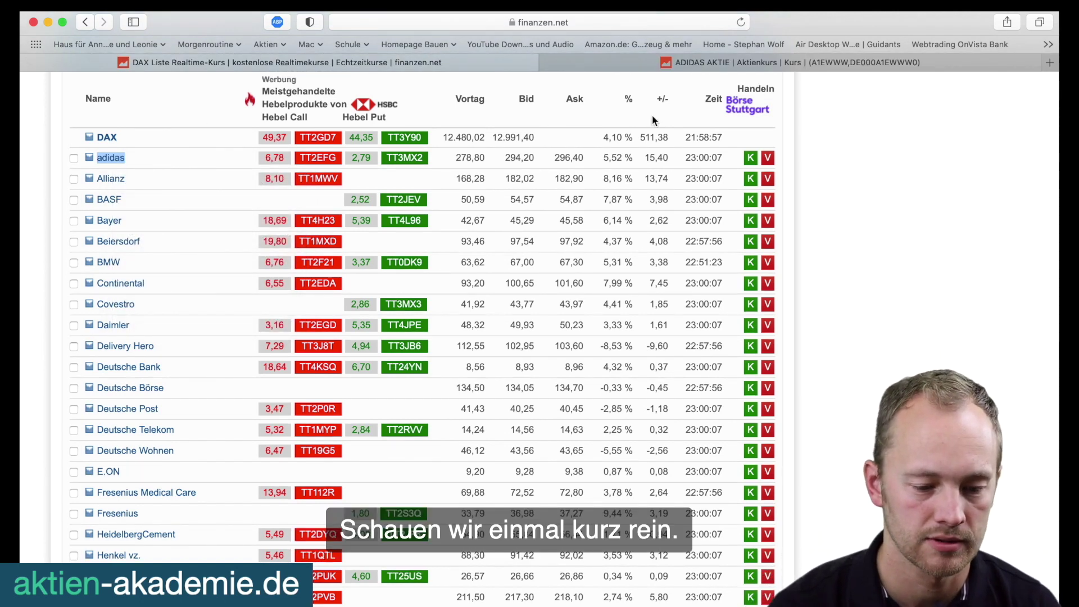
pyautogui.click(724, 64)
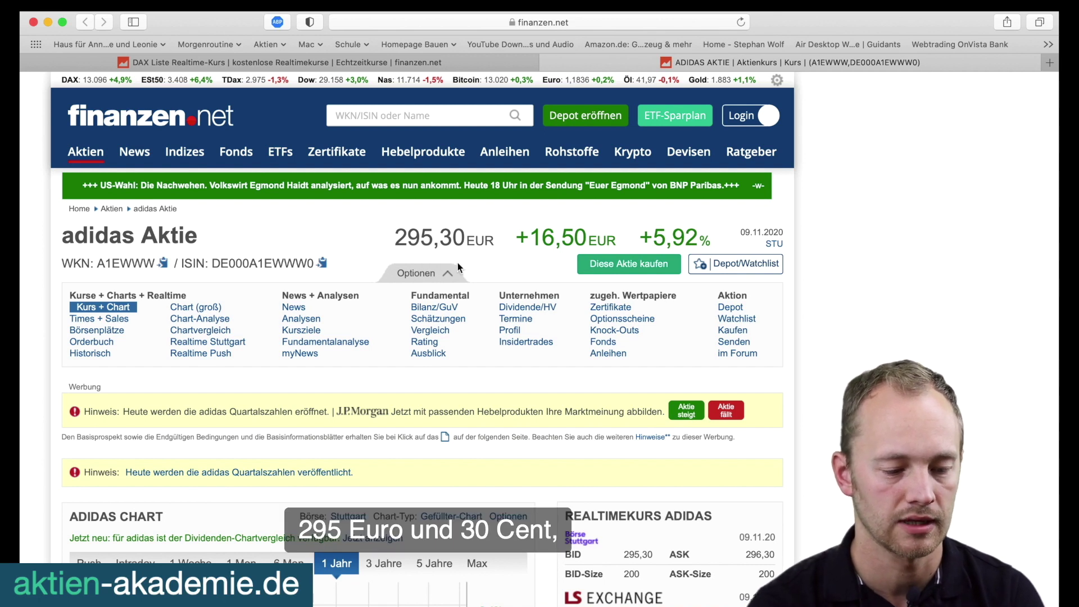
# Switch to Numbers and enter 295,30 as the current share price in G2.
pyautogui.press('super+Tab')
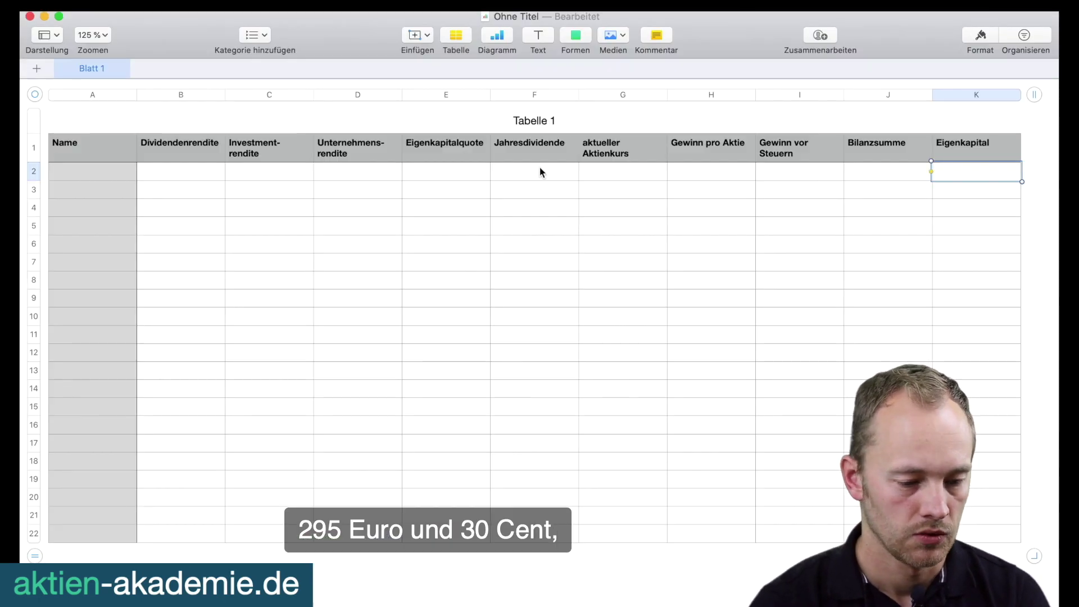
pyautogui.click(615, 168)
pyautogui.click(613, 169)
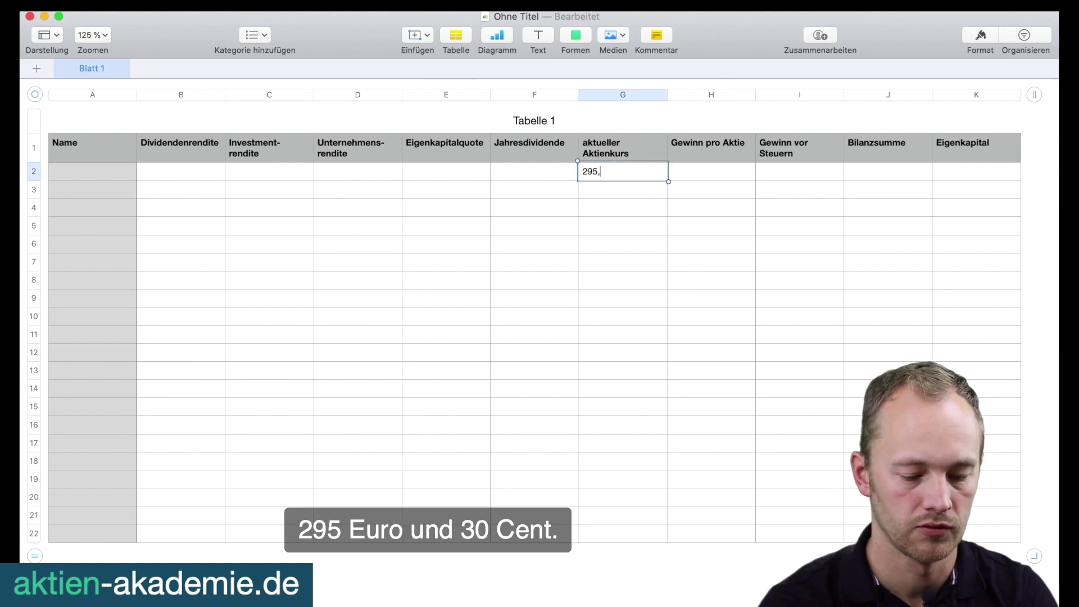
pyautogui.press('Tab')
# Return to Safari and open adidas's Bilanz/GuV page at the per-share figures.
pyautogui.press('super+Tab')
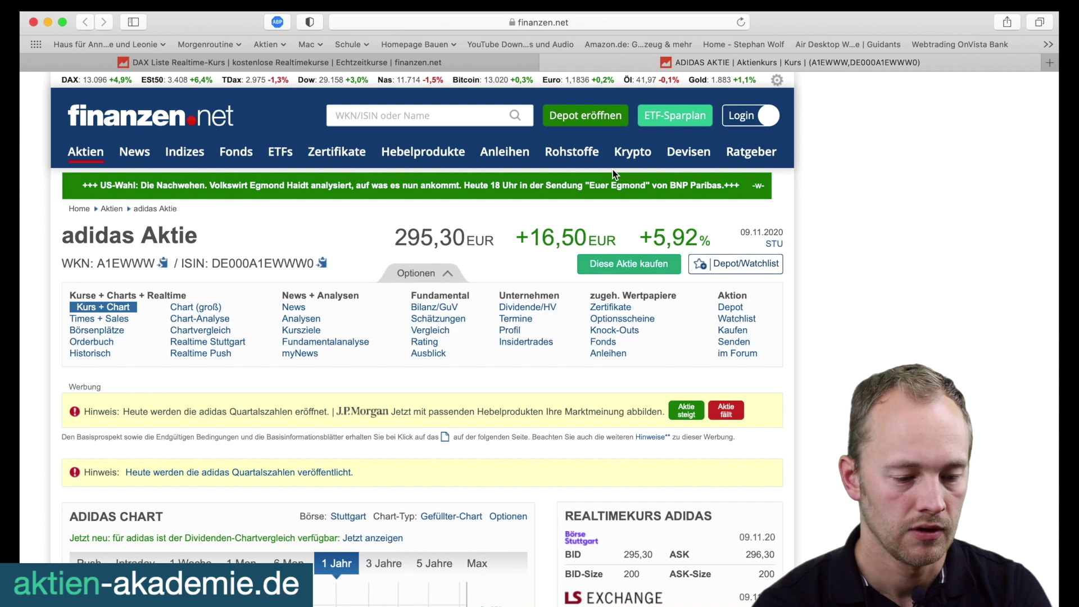
pyautogui.click(439, 309)
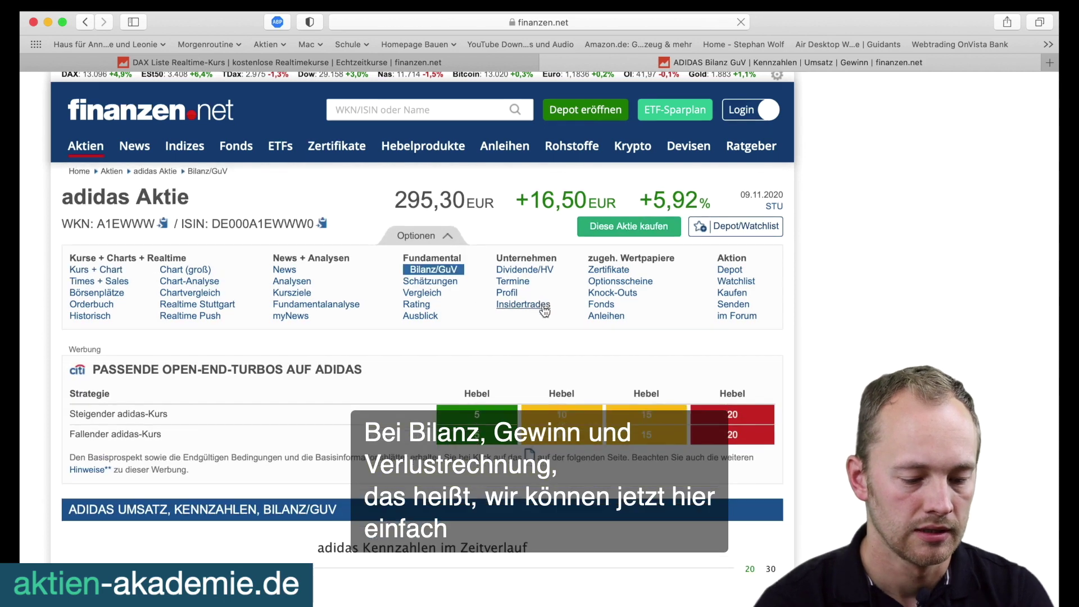
pyautogui.scroll(-15, 544, 311)
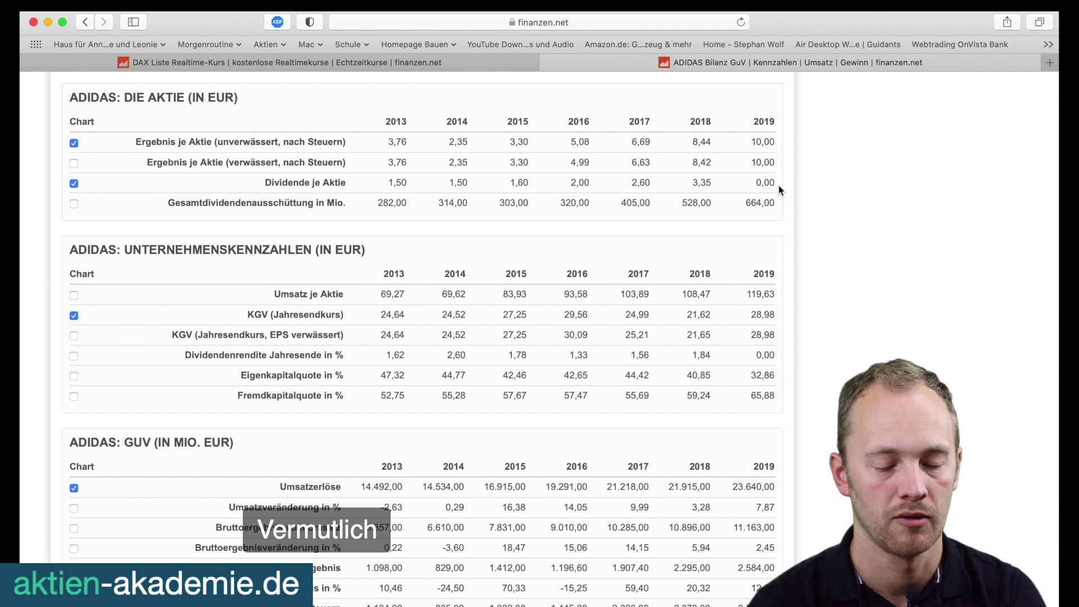
# Switch to Numbers and enter 0 as the annual dividend in F2.
pyautogui.press('super+Tab')
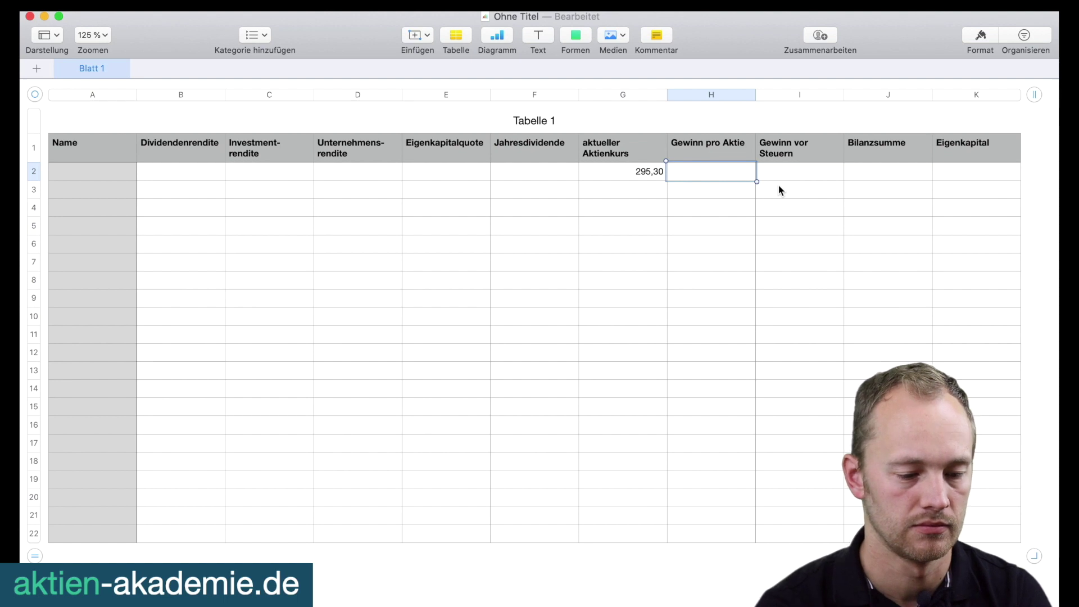
pyautogui.press('Left')
pyautogui.press('Left')
pyautogui.write('0')
pyautogui.press('Tab')
pyautogui.press('Tab')
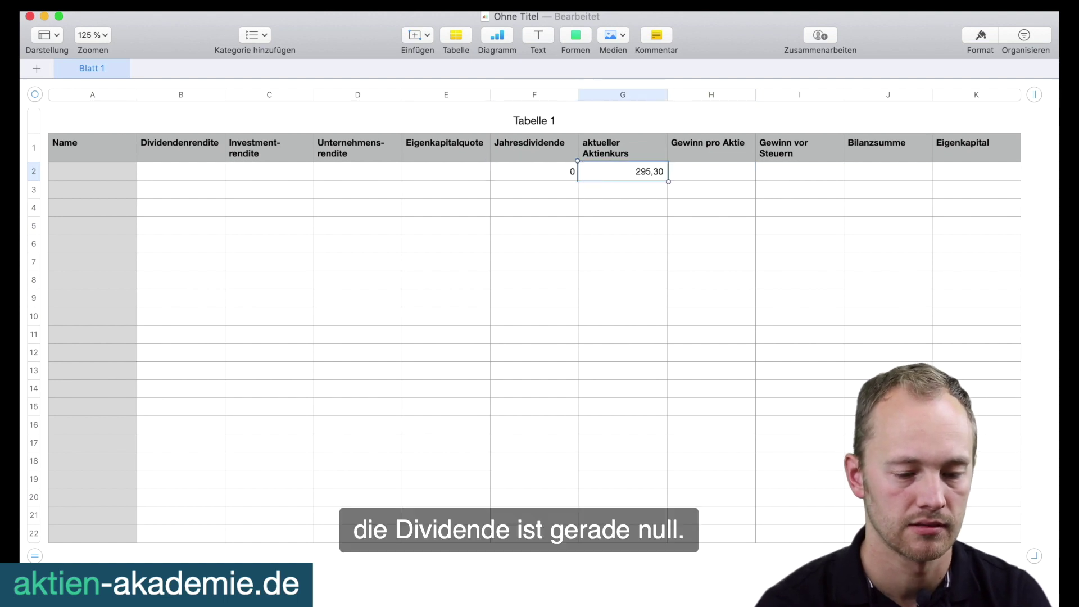
# Look up adidas's 2019 earnings per share in Safari and enter 10 under Gewinn pro Aktie in Numbers.
pyautogui.press('super+Tab')
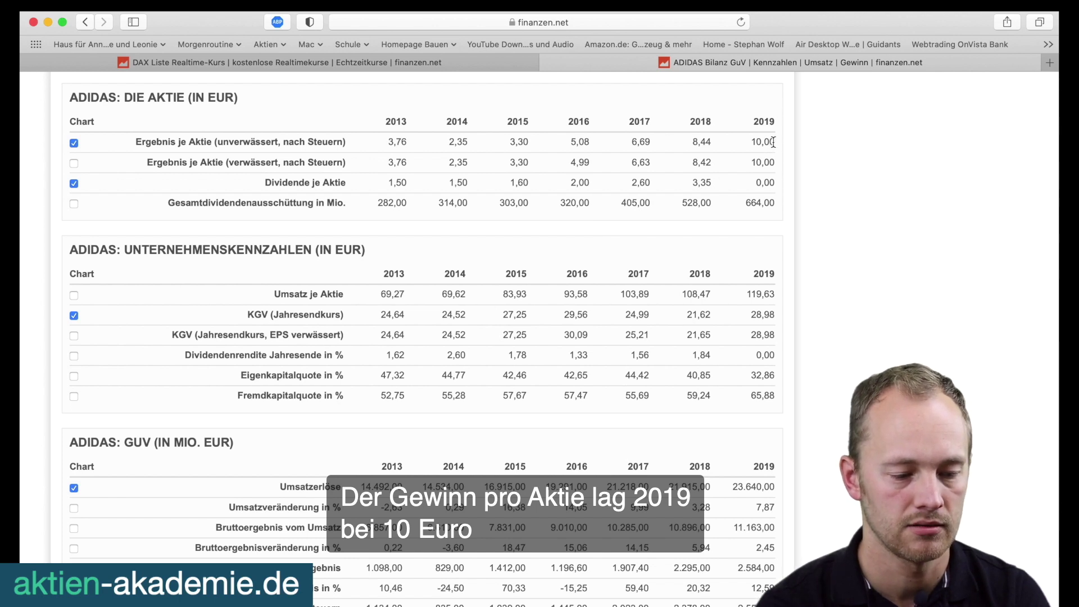
pyautogui.press('super+Tab')
pyautogui.write('10')
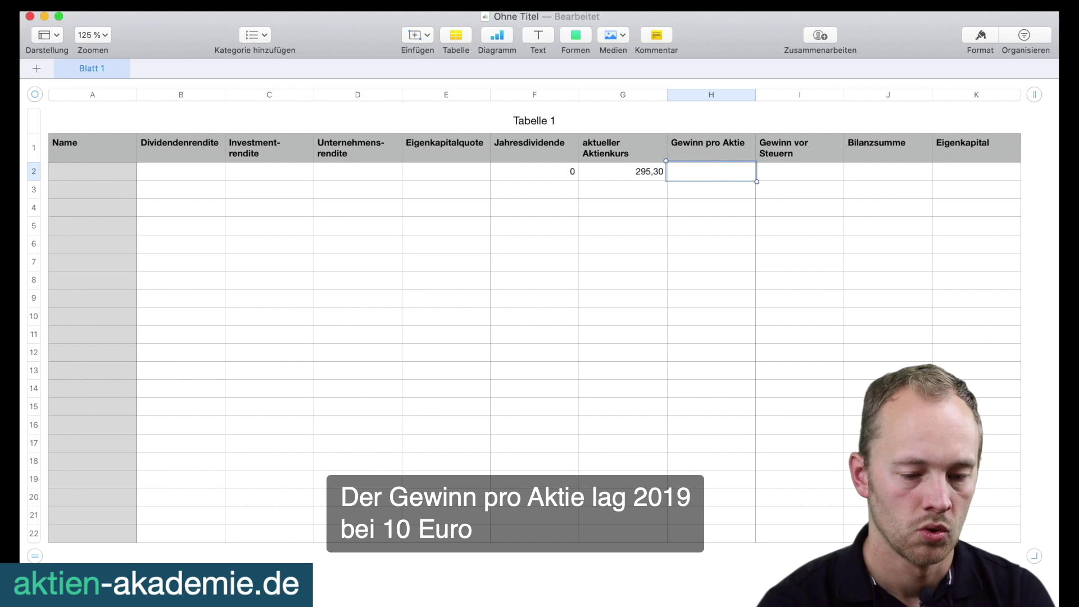
pyautogui.press('Tab')
# Look up adidas's 2019 Ergebnis vor Steuern in Safari and enter 2558 under Gewinn vor Steuern in Numbers.
pyautogui.press('super+Tab')
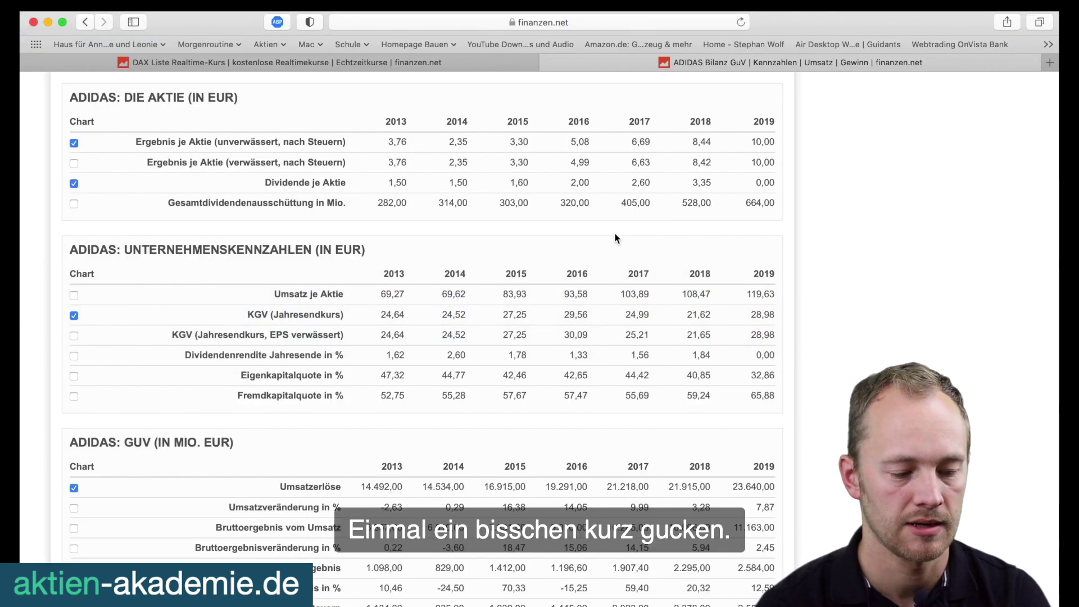
pyautogui.scroll(-4, 615, 236)
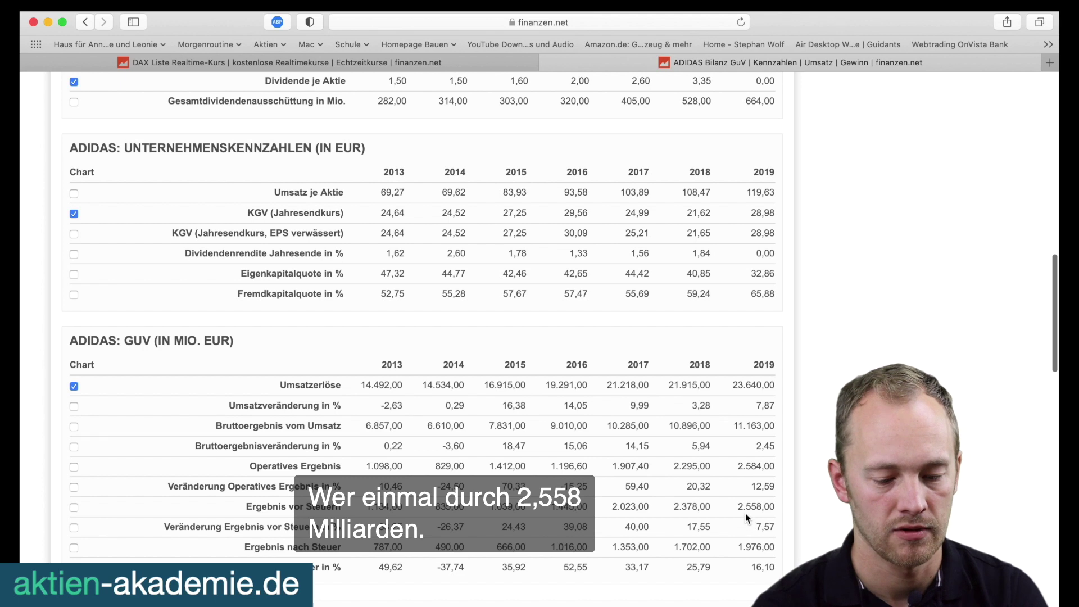
pyautogui.press('super+Tab')
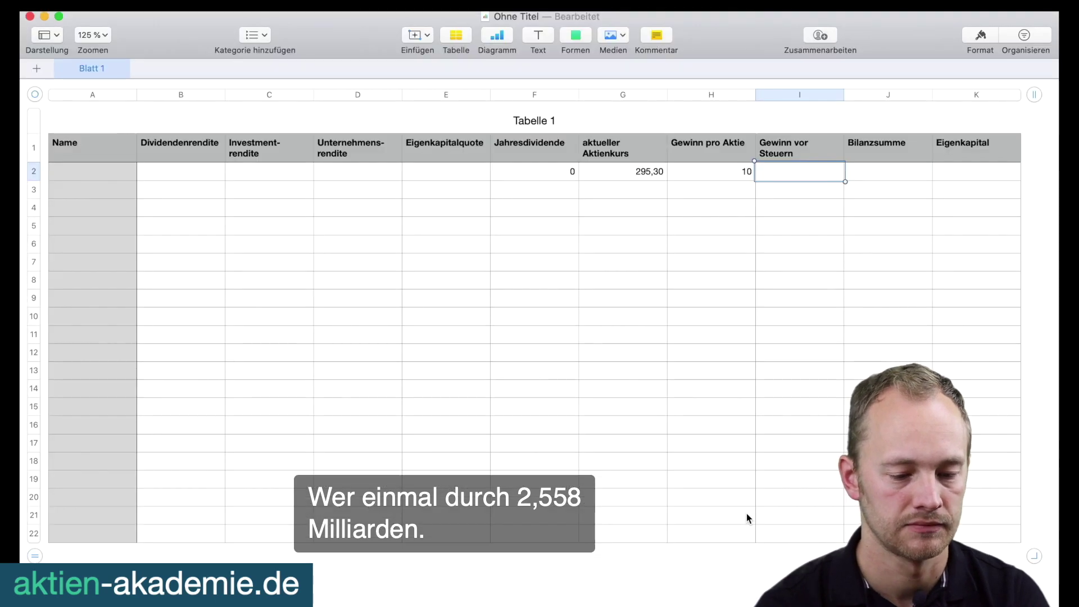
pyautogui.write('2558')
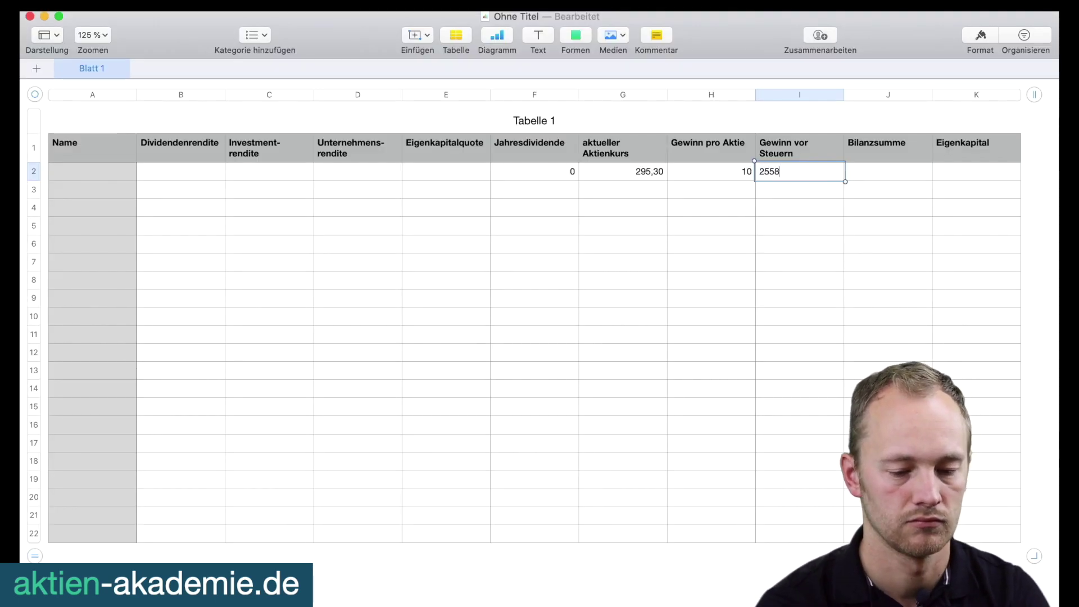
pyautogui.press('Tab')
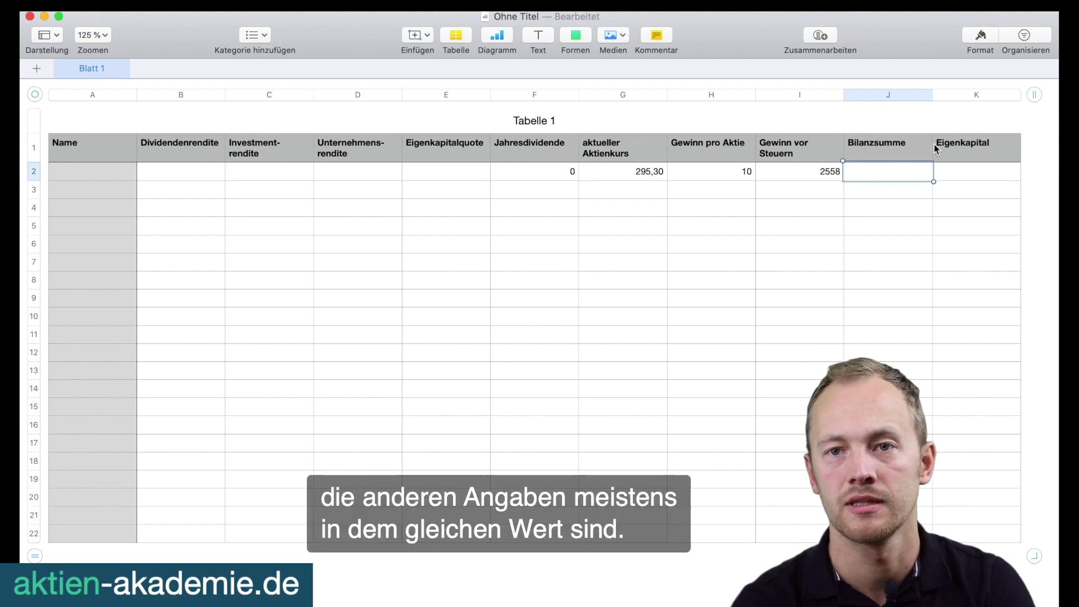
# Look up adidas's 2019 Bilanzsumme in Safari and enter 20680 under Bilanzsumme in Numbers.
pyautogui.press('super+Tab')
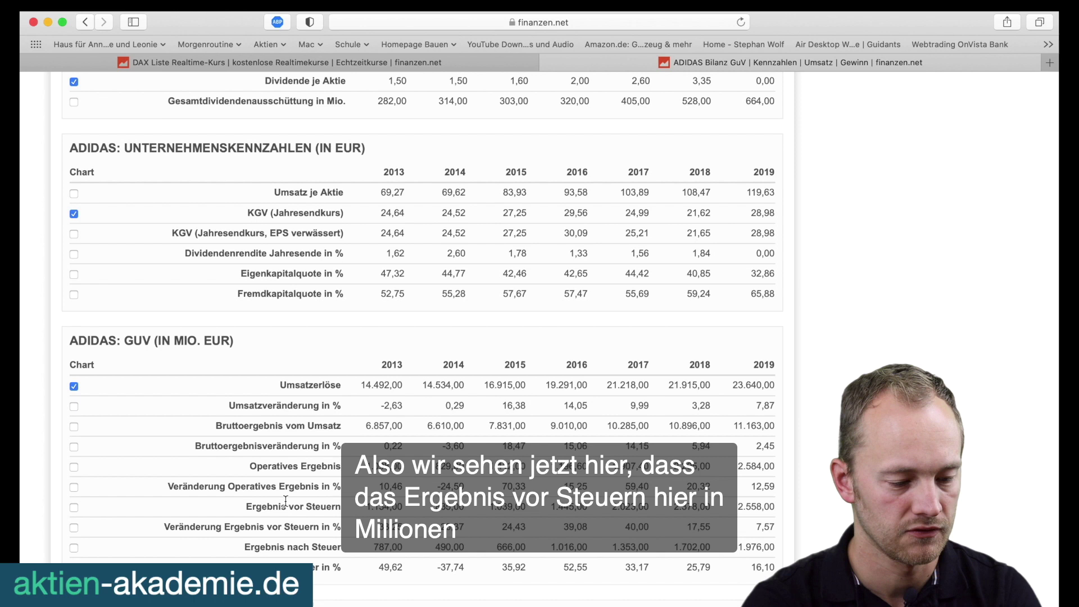
pyautogui.scroll(-6, 249, 343)
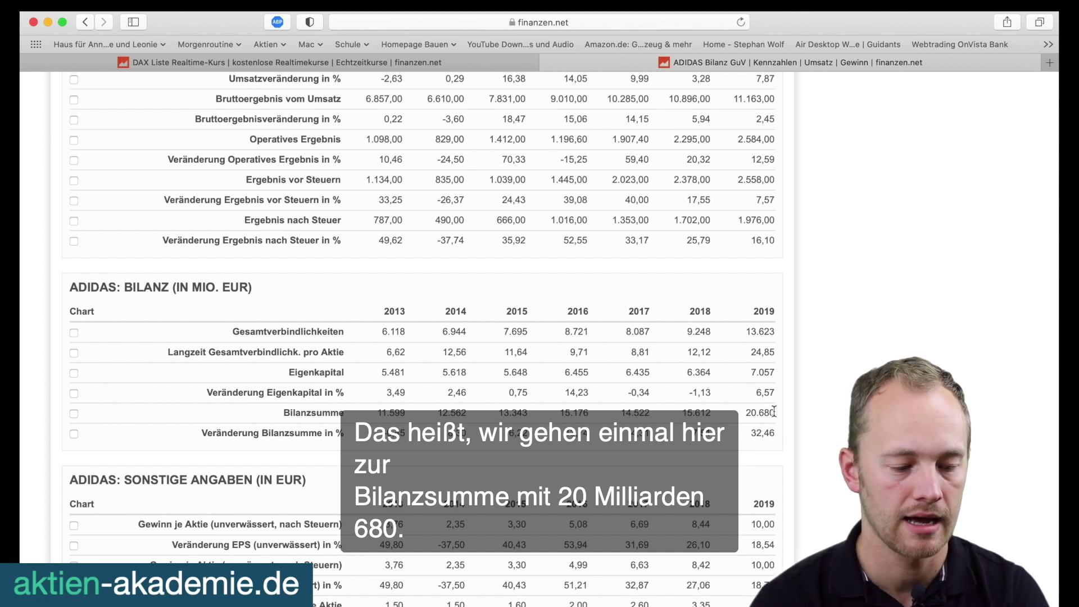
pyautogui.press('super+Tab')
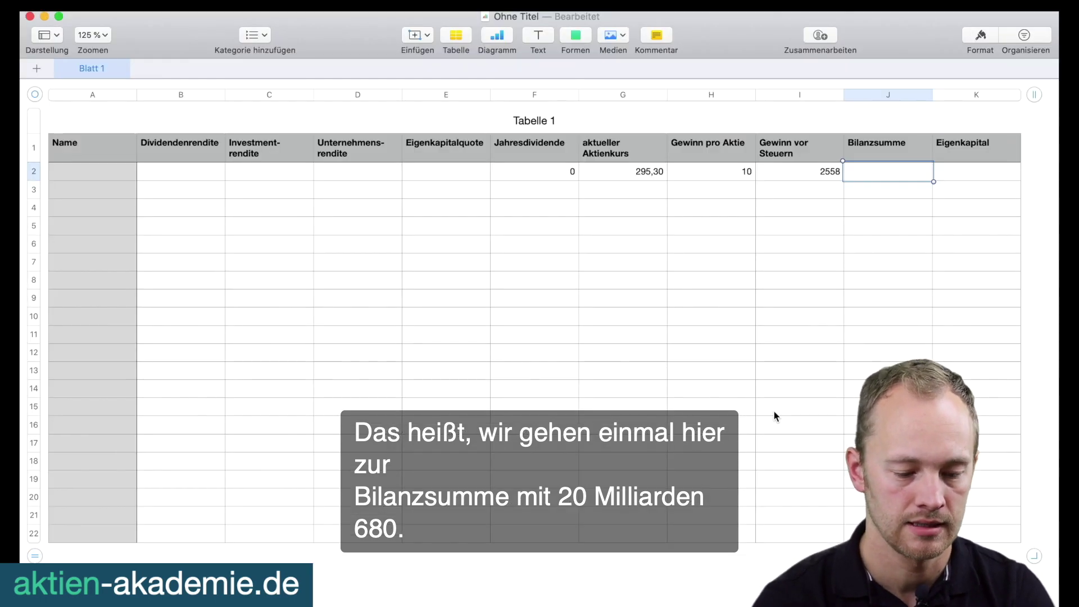
pyautogui.write('2068')
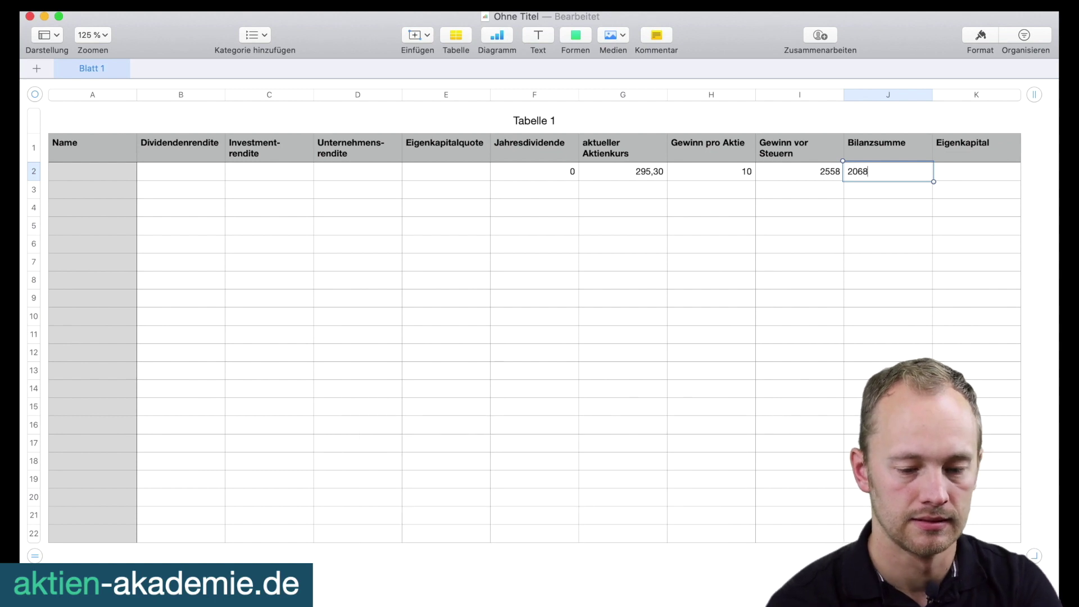
pyautogui.write('0')
pyautogui.press('Tab')
# Look up adidas's 2019 Eigenkapital in Safari and enter 7057 under Eigenkapital in Numbers.
pyautogui.press('super+Tab')
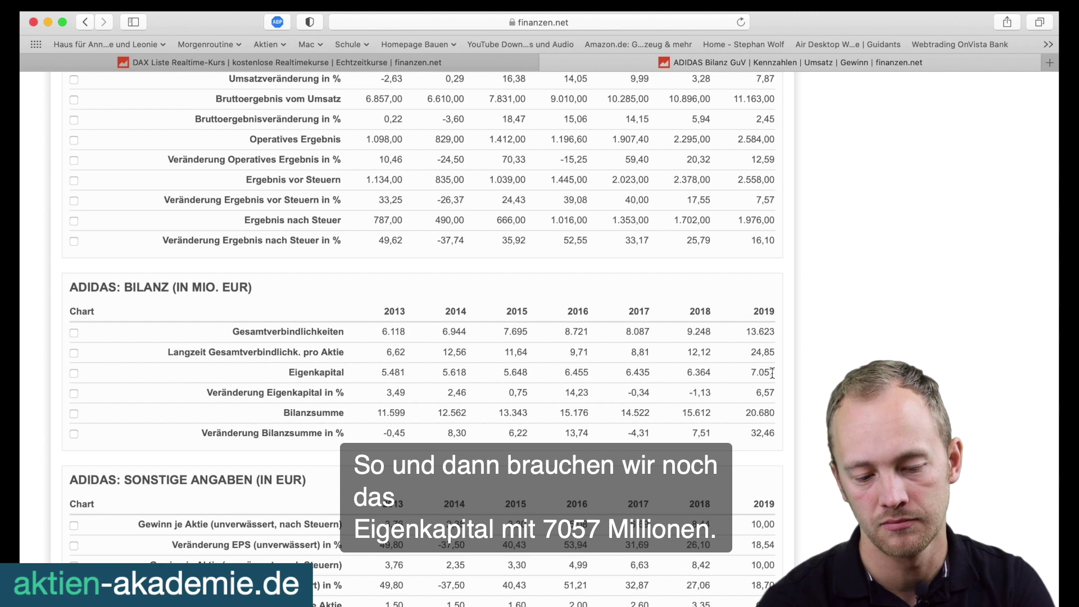
pyautogui.press('super+Tab')
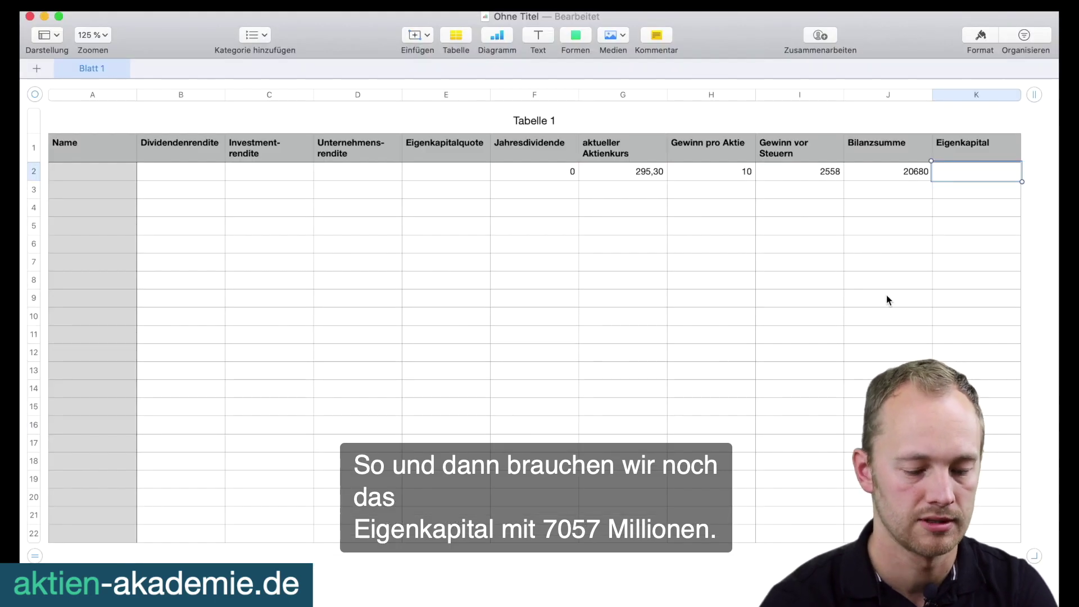
pyautogui.write('70')
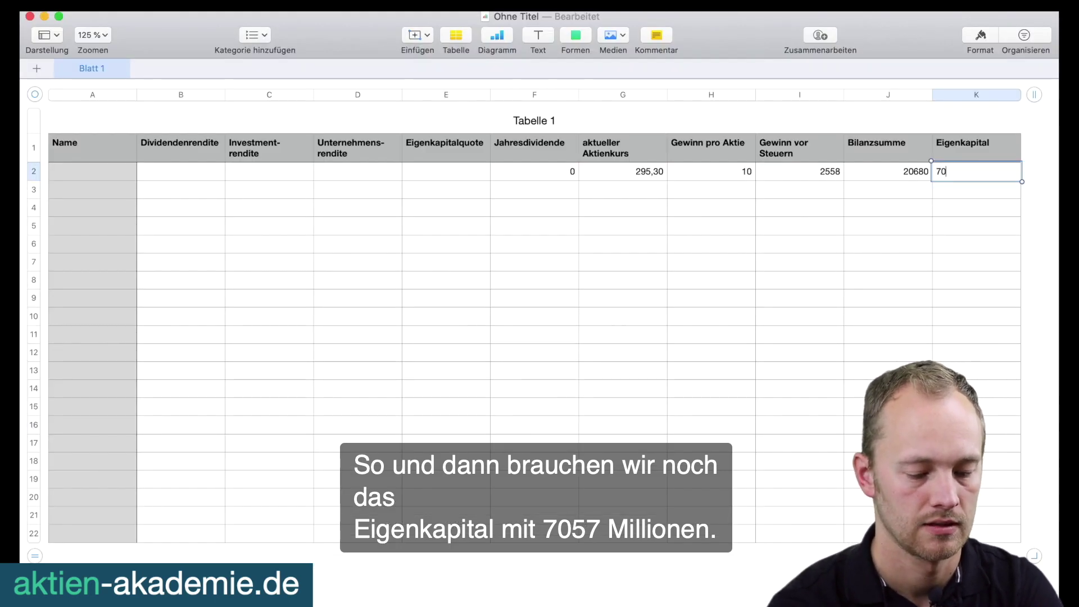
pyautogui.write('57')
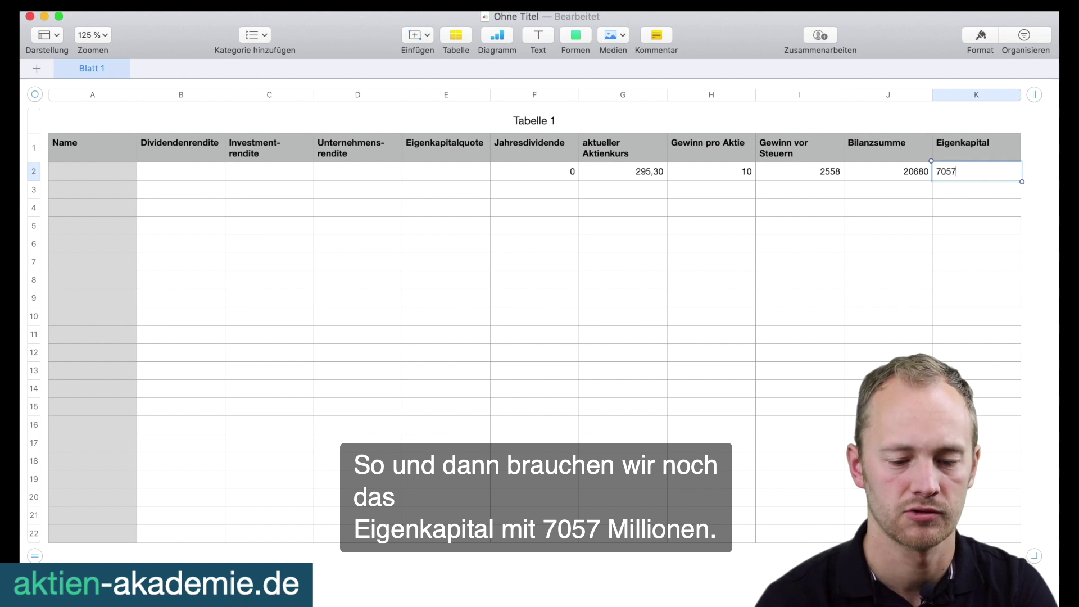
pyautogui.press('Return')
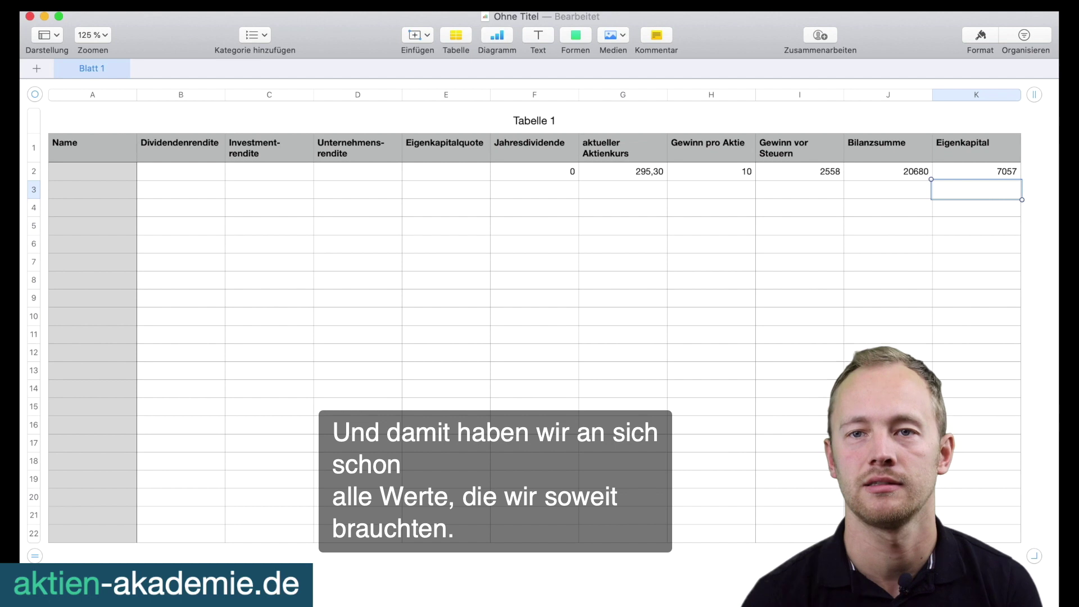
# Enter Adidas as the company name in A2.
pyautogui.click(96, 178)
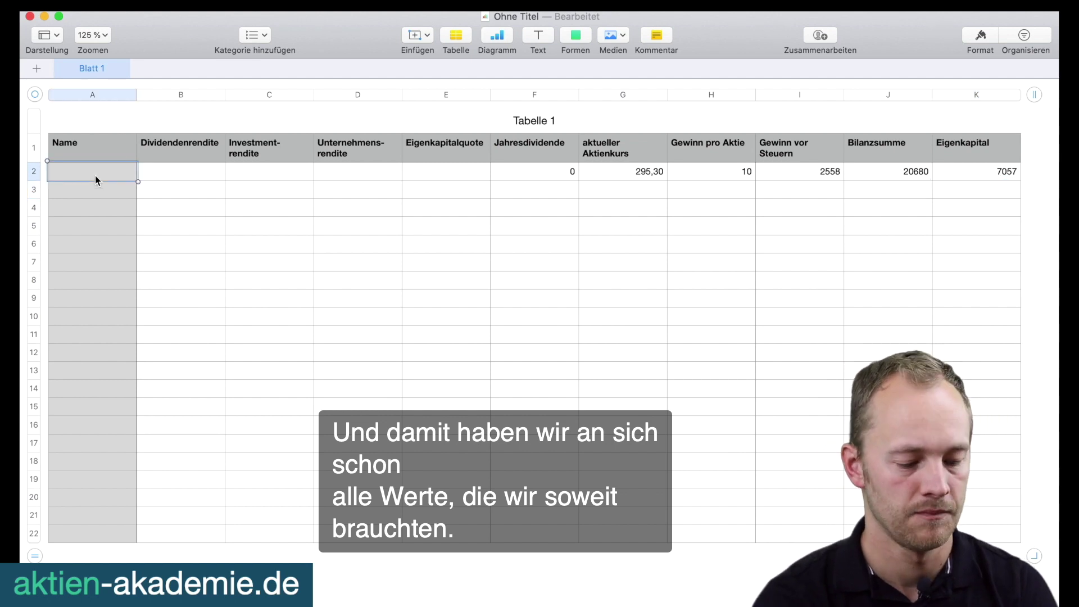
pyautogui.write('Adidas')
pyautogui.press('Tab')
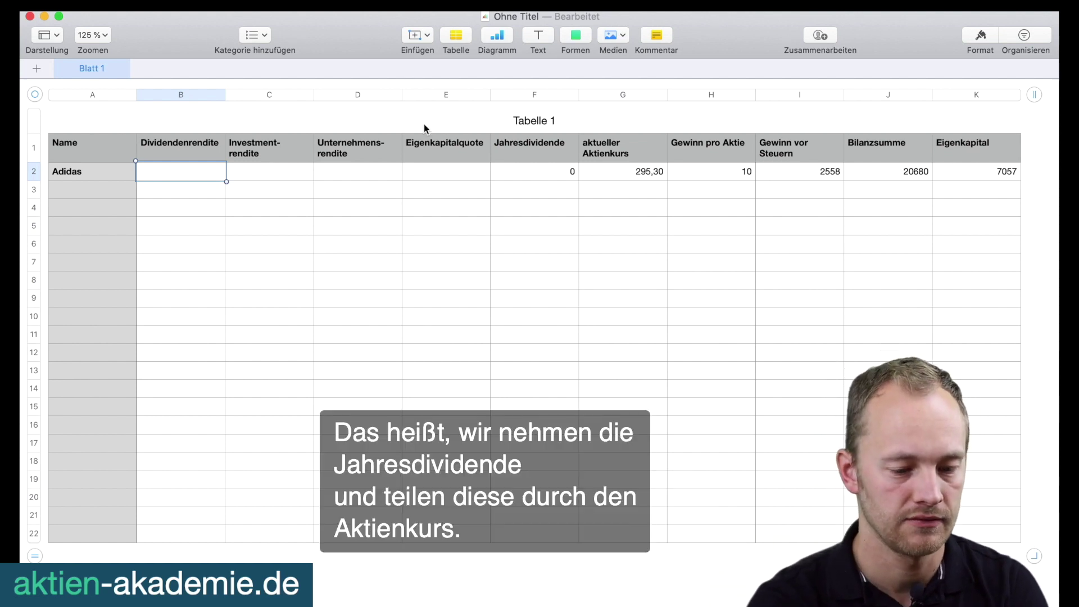
# Calculate Adidas's Dividendenrendite in B2 by dividing the Jahresdividende by the aktueller Aktienkurs.
pyautogui.write('=')
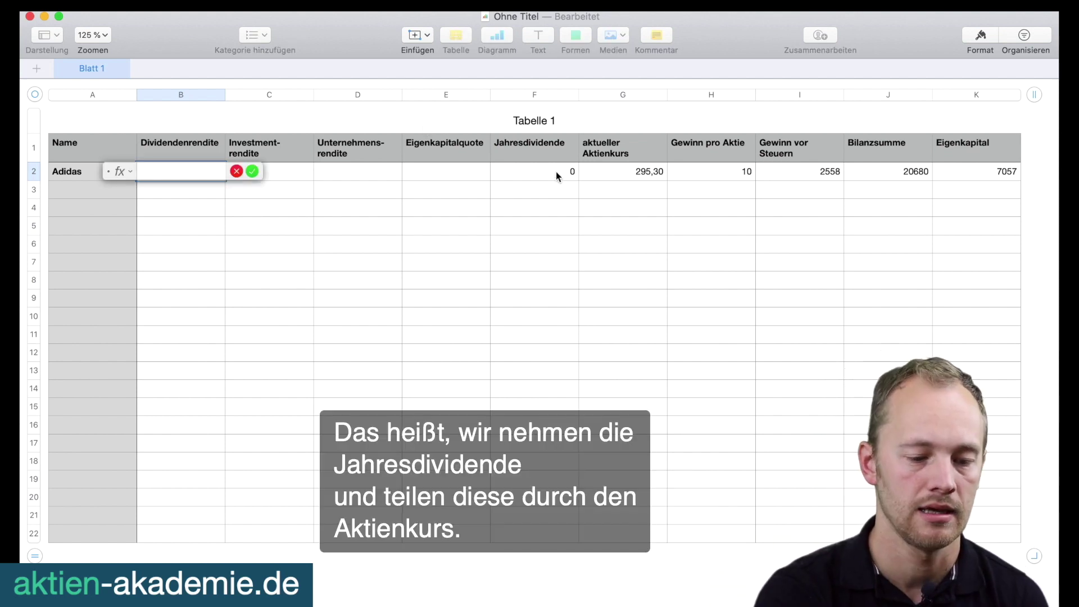
pyautogui.click(557, 170)
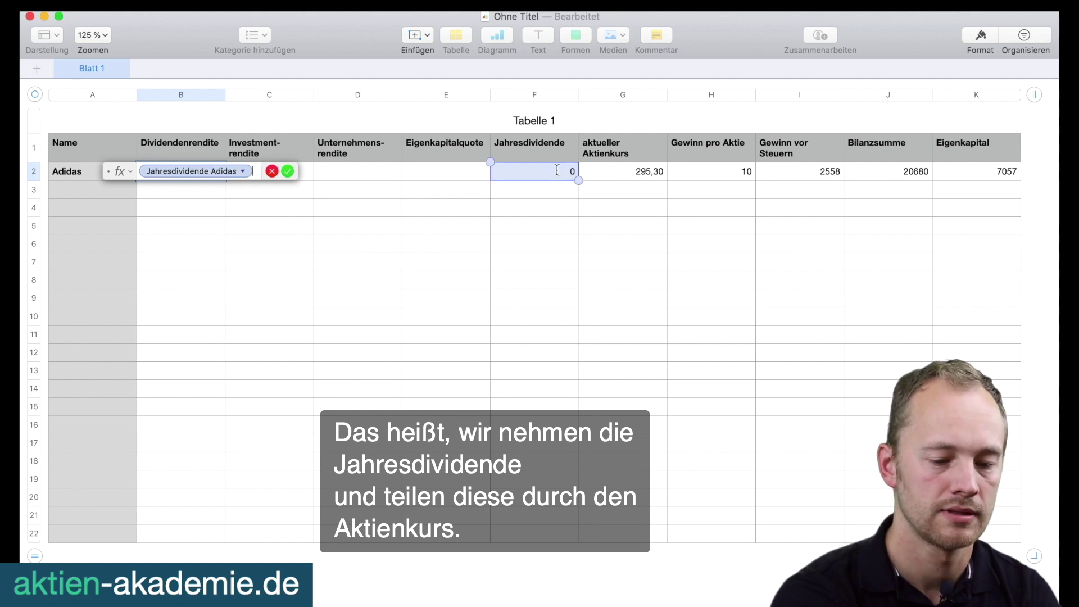
pyautogui.write('/')
pyautogui.click(639, 171)
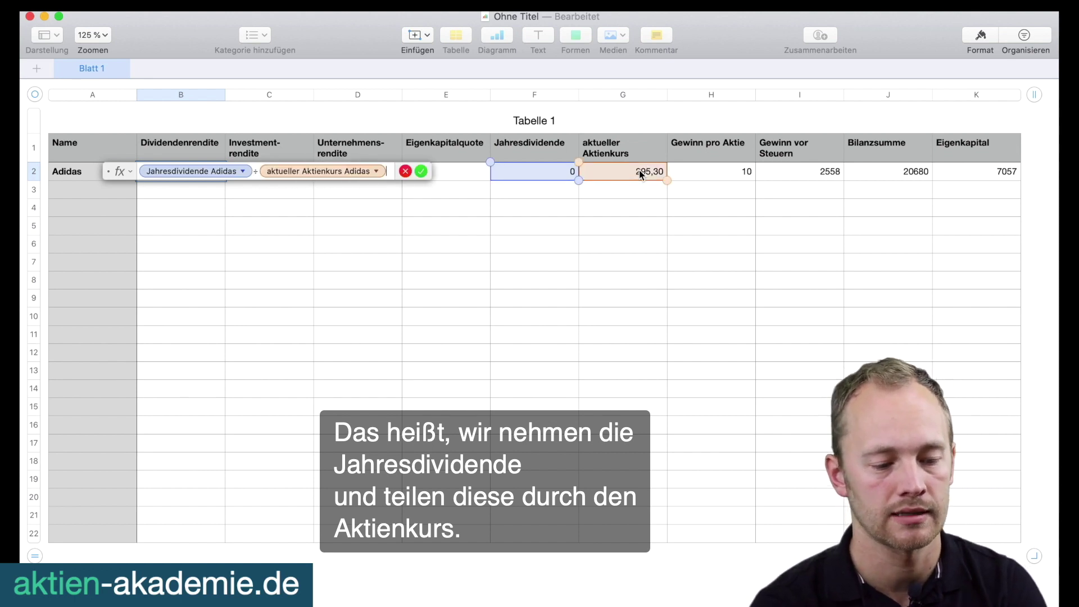
pyautogui.press('Return')
pyautogui.press('Up')
# Calculate Adidas's Investmentrendite in C2 by dividing the Gewinn pro Aktie by the aktueller Aktienkurs.
pyautogui.press('Right')
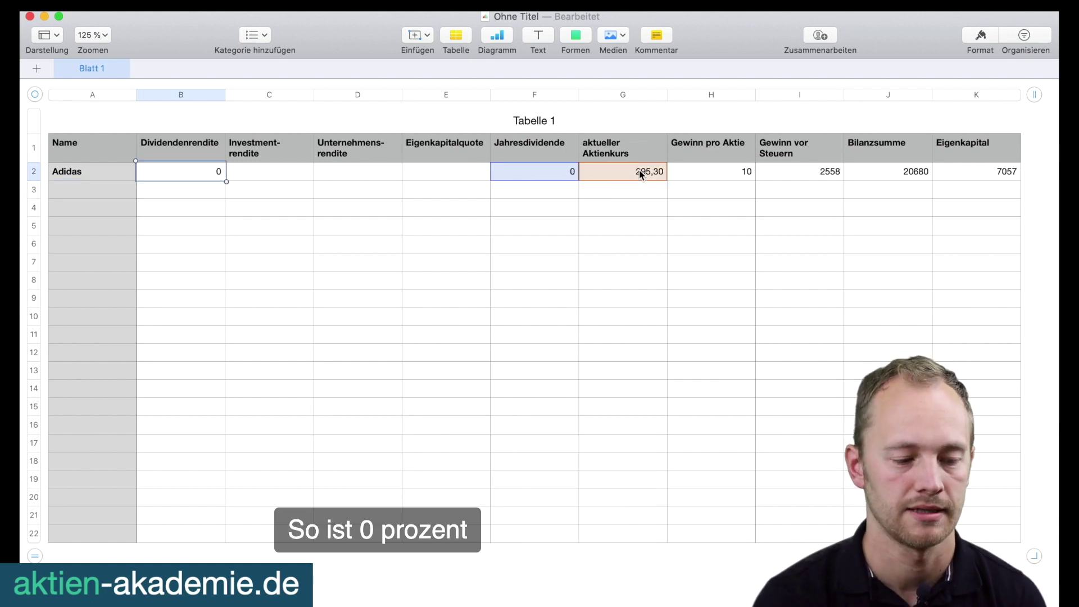
pyautogui.press('Right')
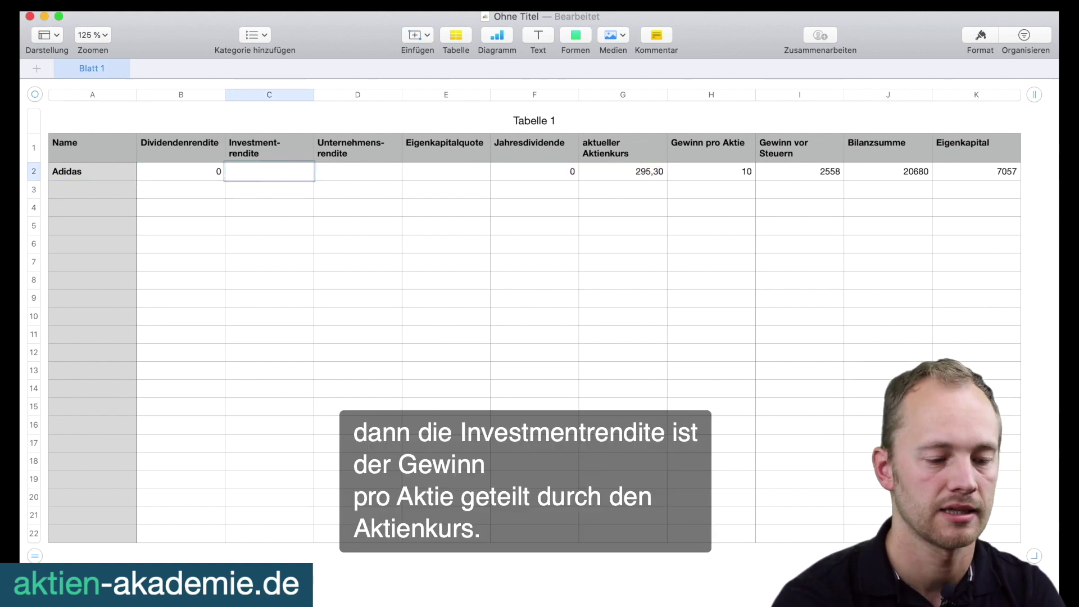
pyautogui.press('=')
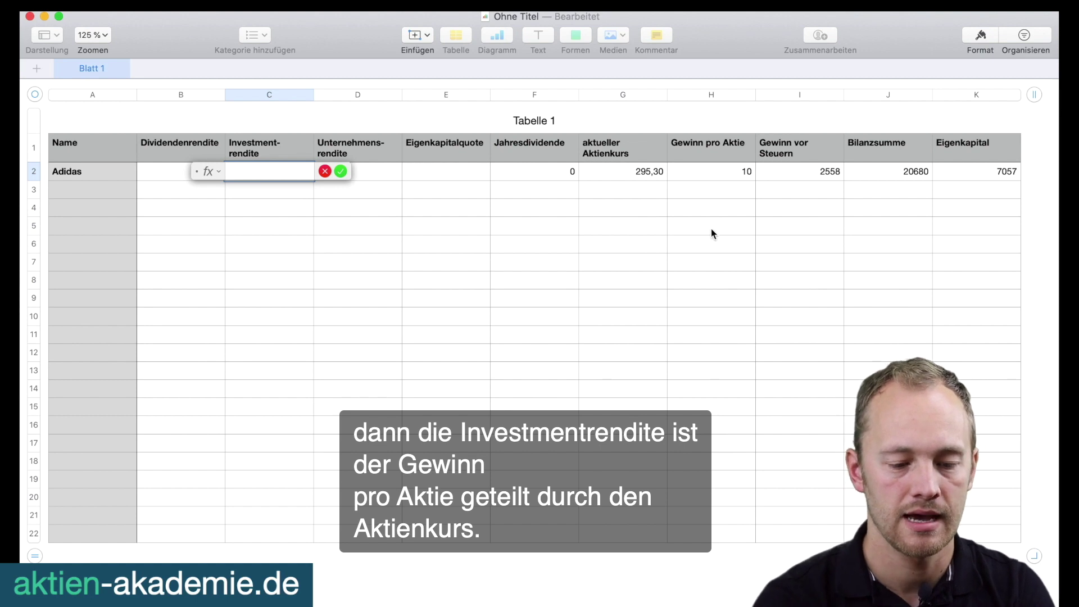
pyautogui.click(722, 173)
pyautogui.write('/')
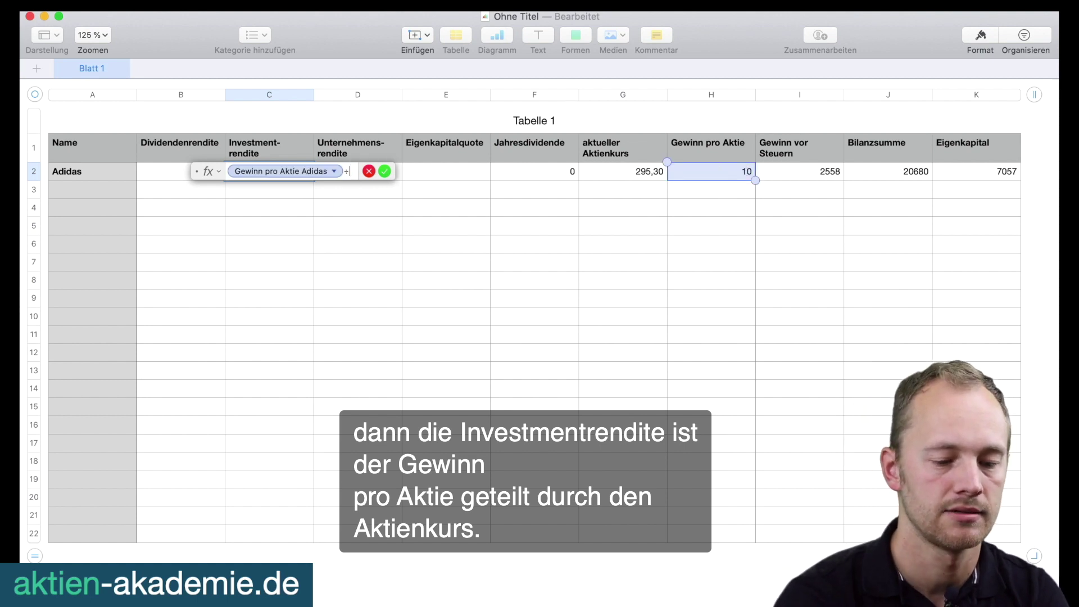
pyautogui.click(649, 175)
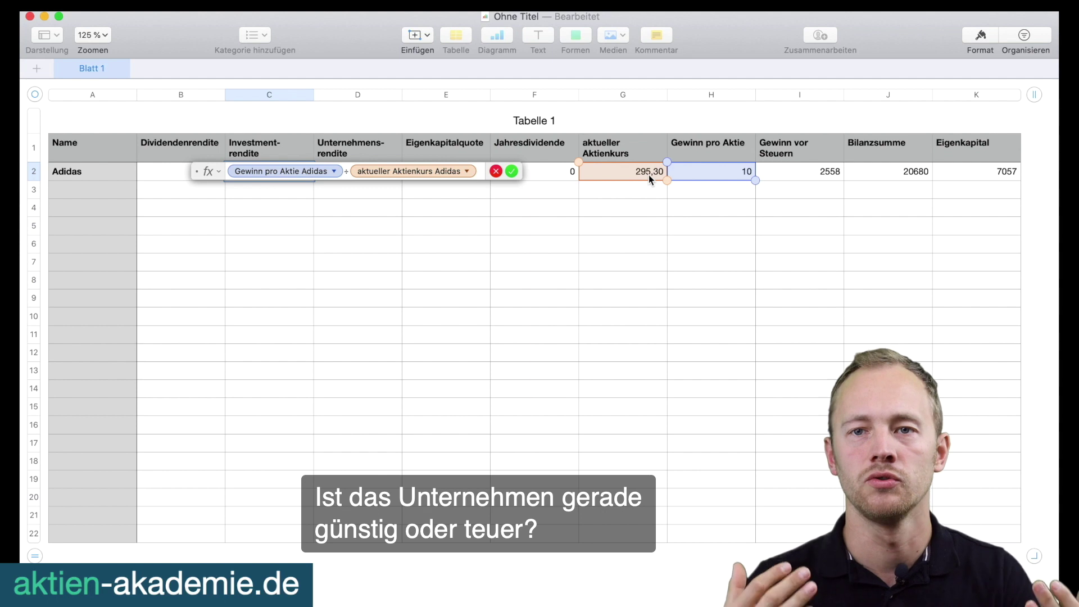
pyautogui.press('Return')
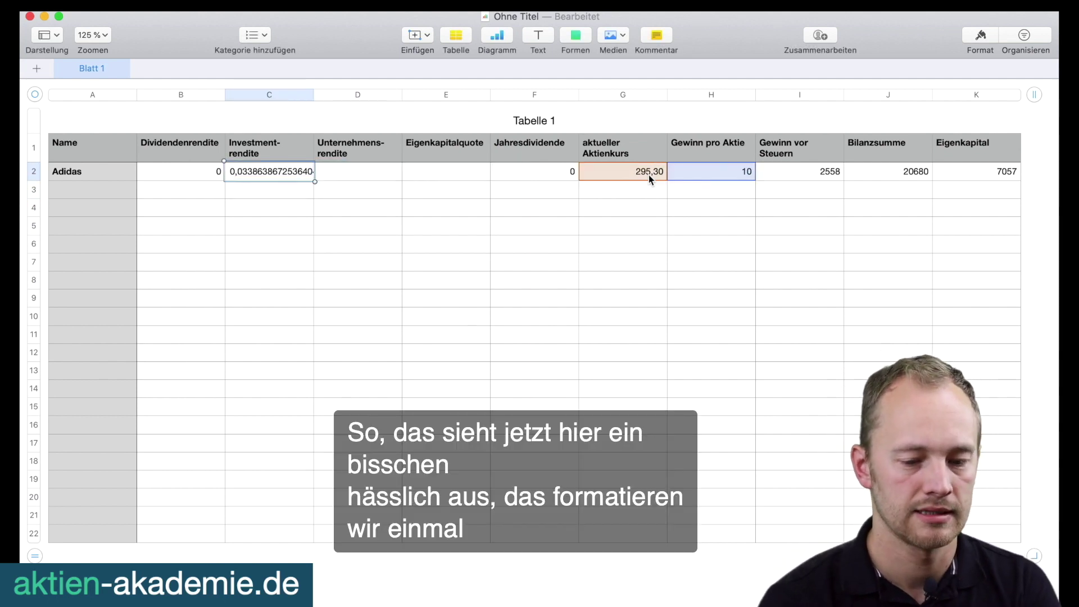
# Format the Investmentrendite in C2 as a number with three decimal places and hide the format settings.
pyautogui.click(980, 37)
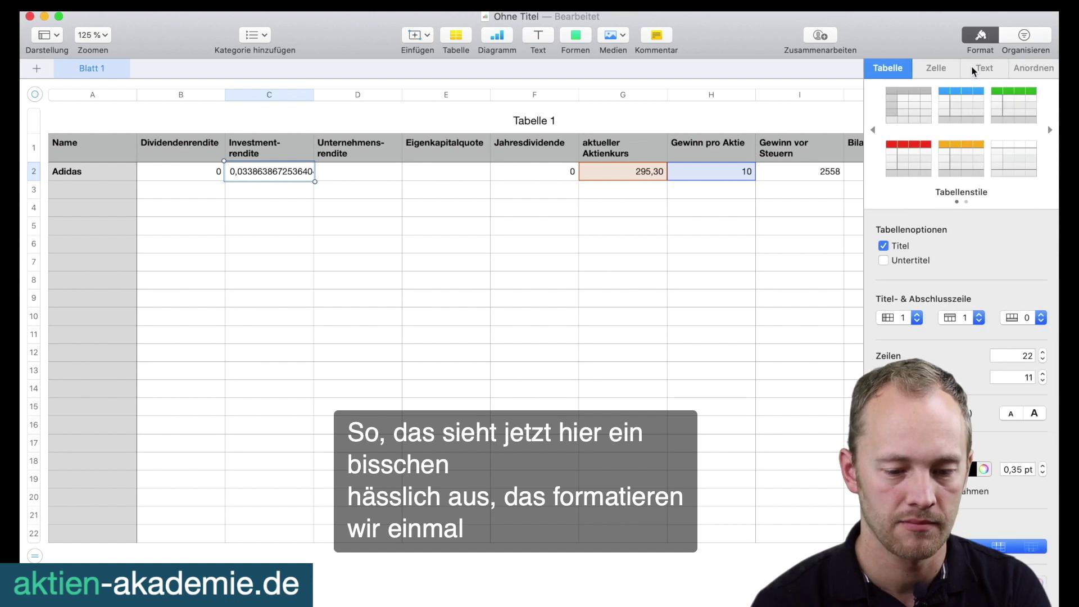
pyautogui.click(936, 68)
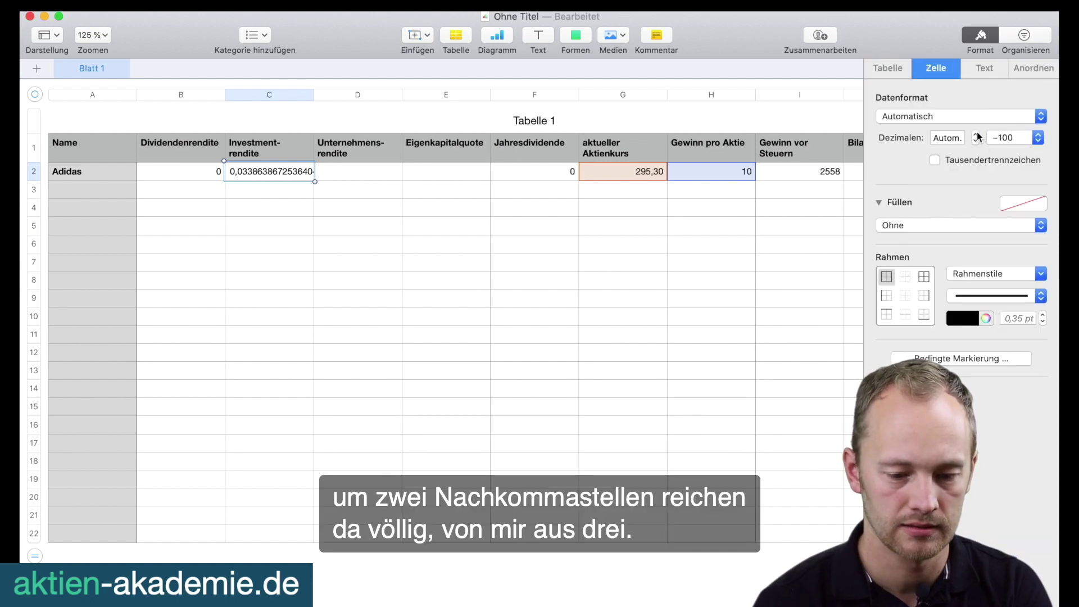
pyautogui.click(977, 134)
pyautogui.click(976, 134)
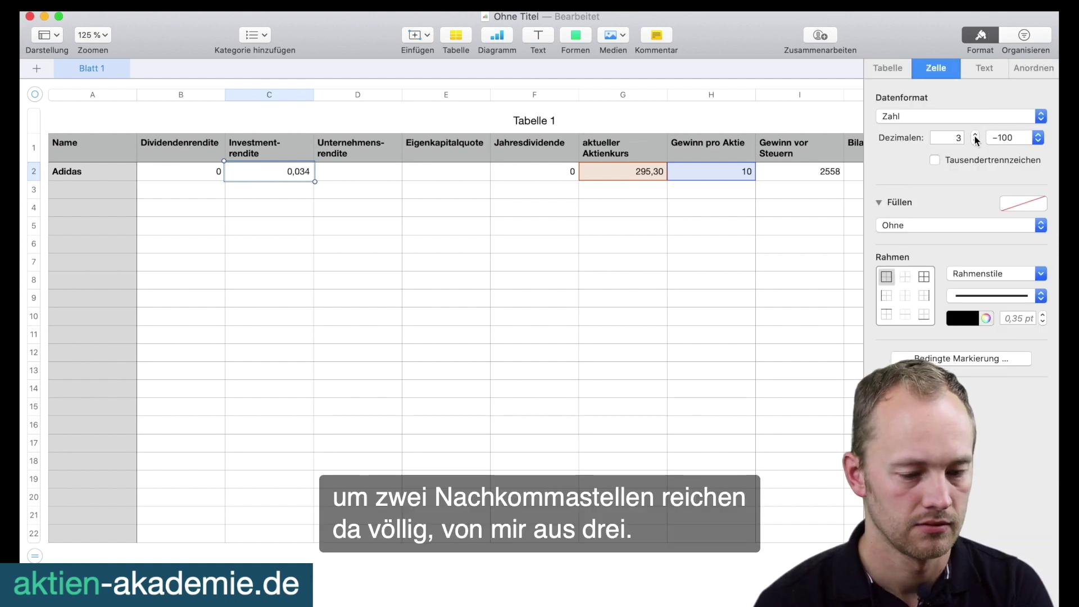
pyautogui.click(983, 37)
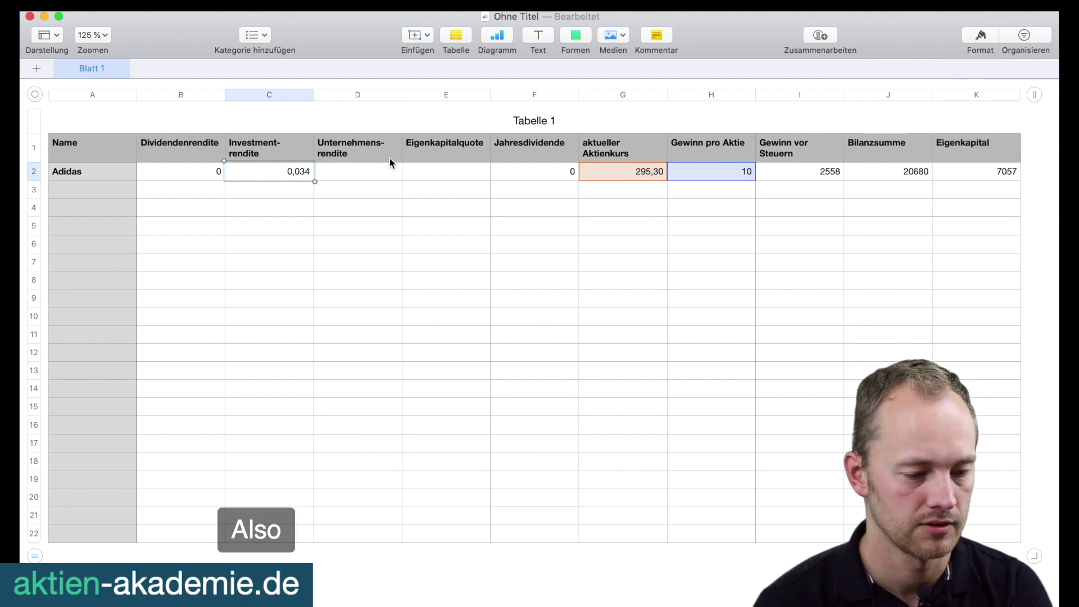
# Calculate Adidas's Unternehmensrendite in D2 by dividing the Gewinn vor Steuern by the Bilanzsumme.
pyautogui.click(355, 174)
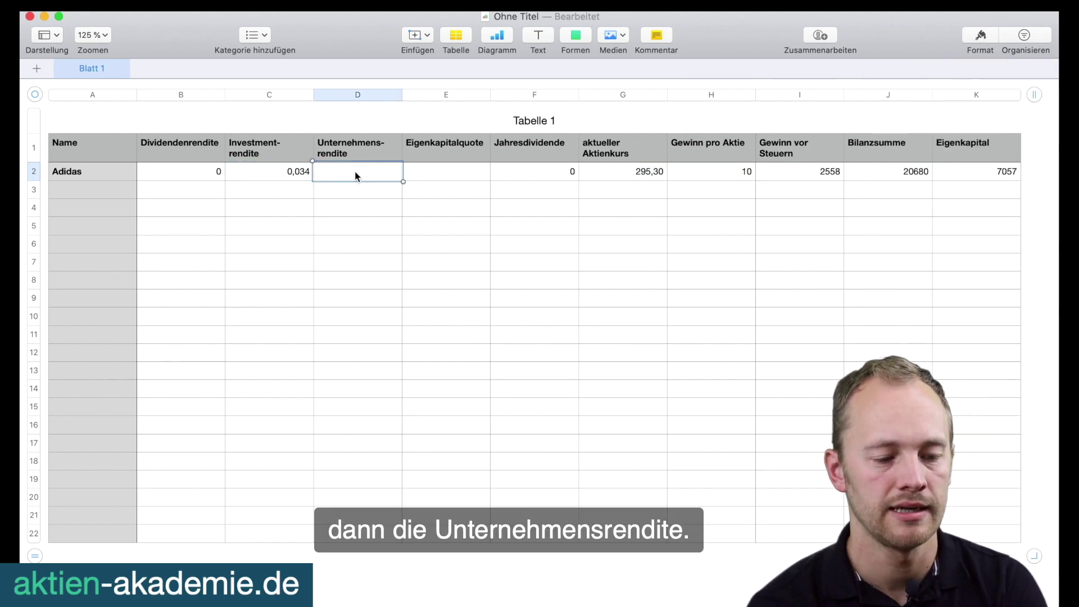
pyautogui.press('=')
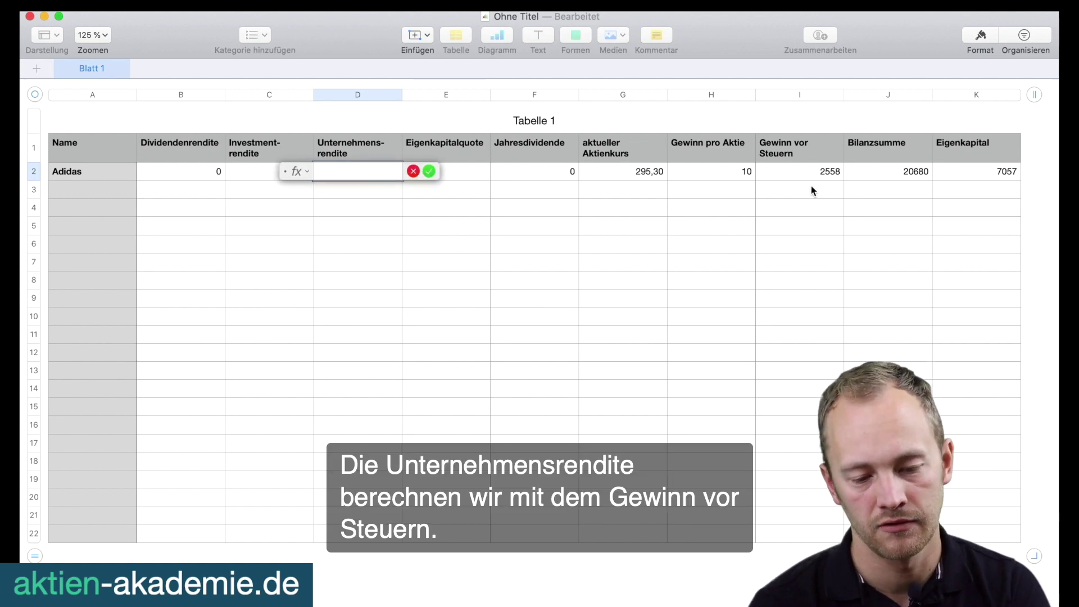
pyautogui.click(805, 171)
pyautogui.write('/')
pyautogui.click(914, 174)
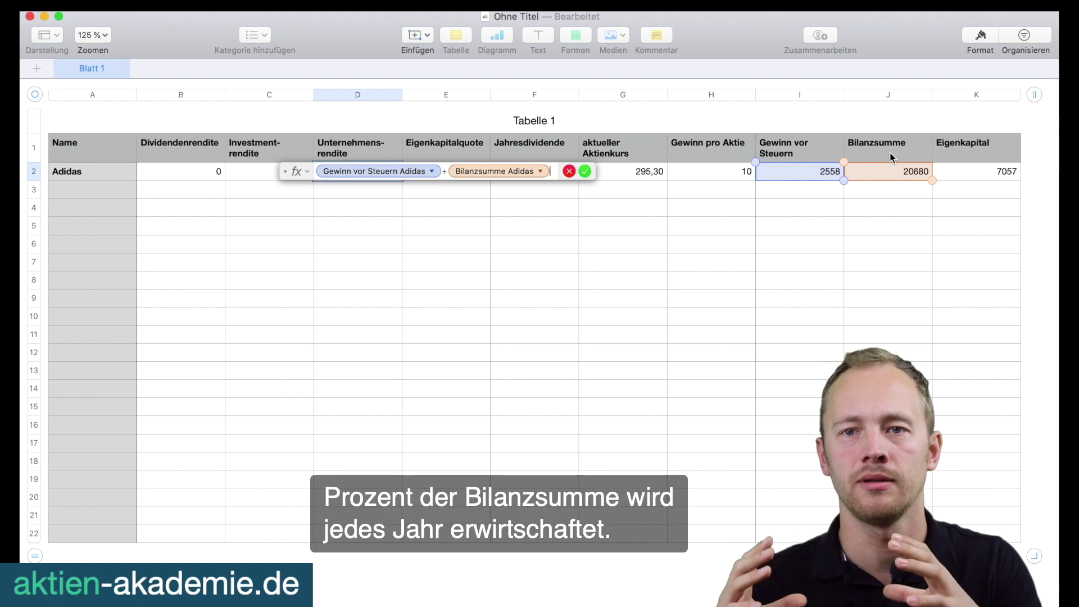
pyautogui.press('Return')
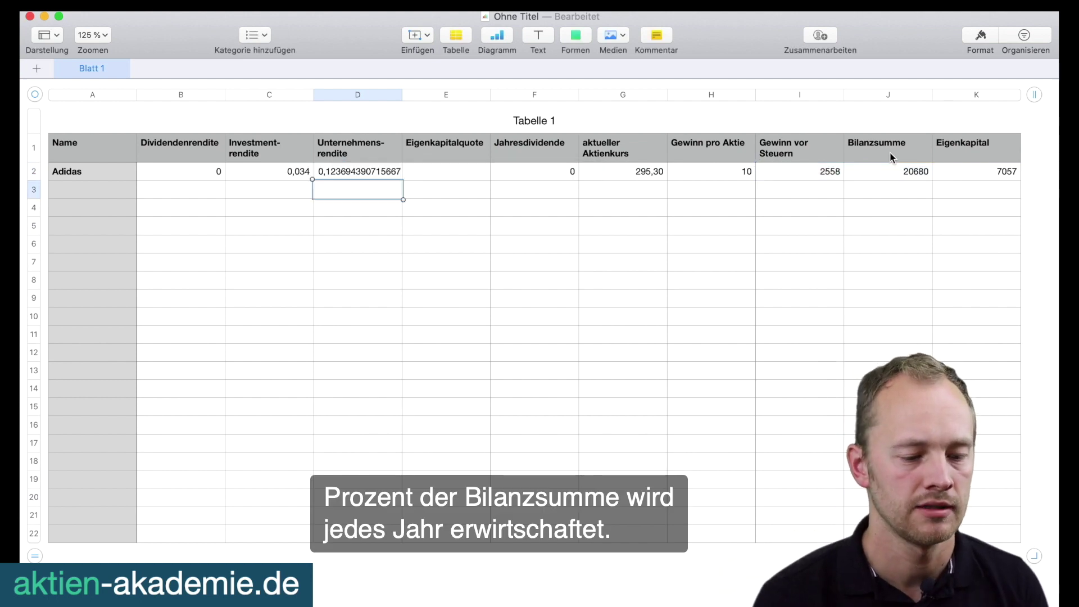
# Format the Unternehmensrendite in D2 as a number with three decimal places.
pyautogui.press('Up')
pyautogui.click(980, 35)
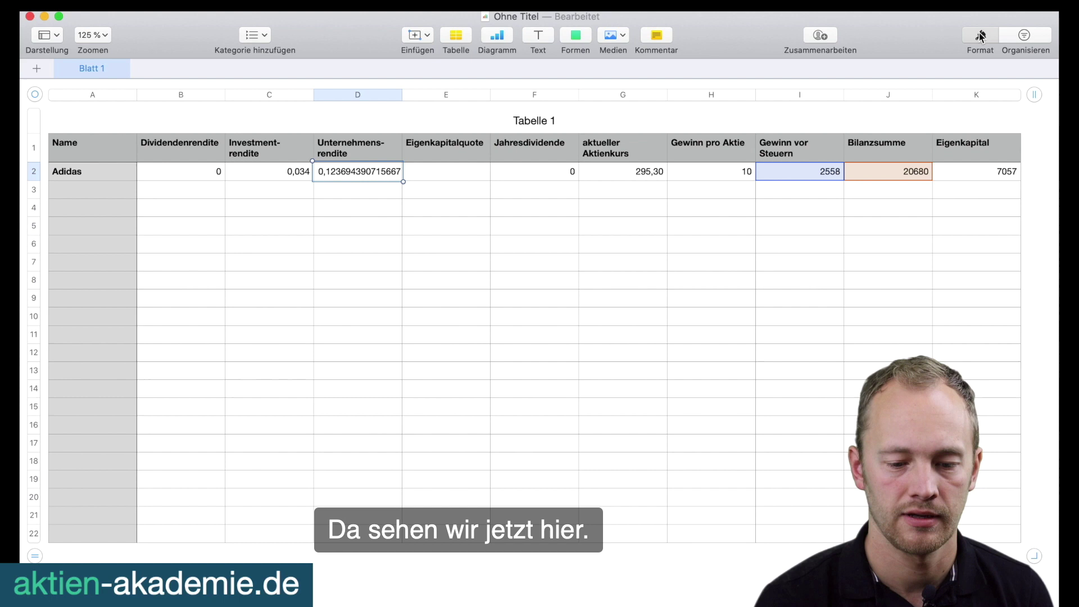
pyautogui.click(976, 135)
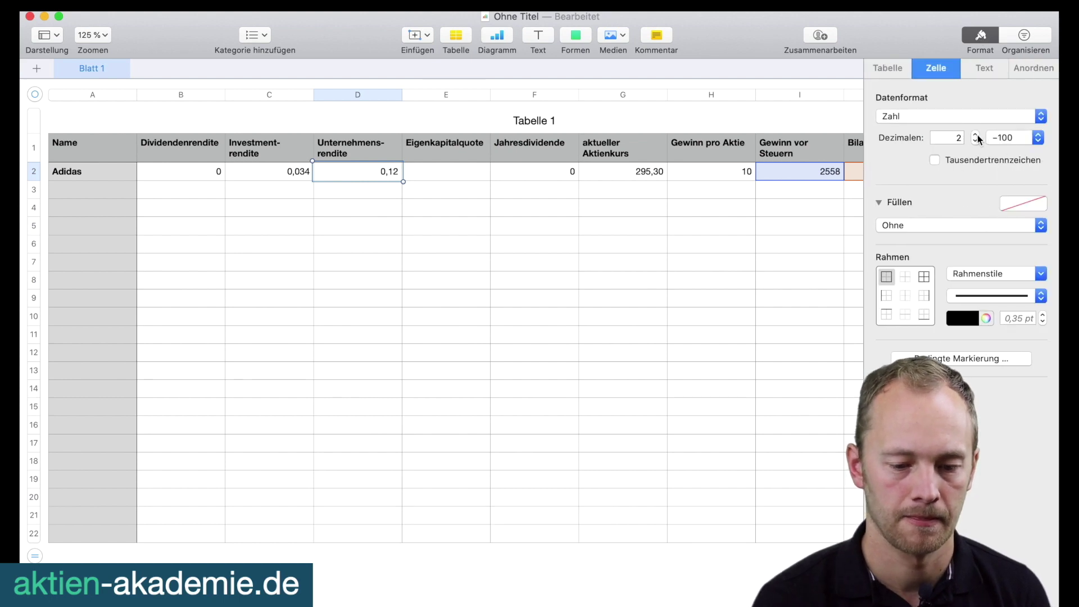
# Calculate Adidas's Eigenkapitalquote in E2 by dividing the Eigenkapital by the Bilanzsumme.
pyautogui.click(422, 193)
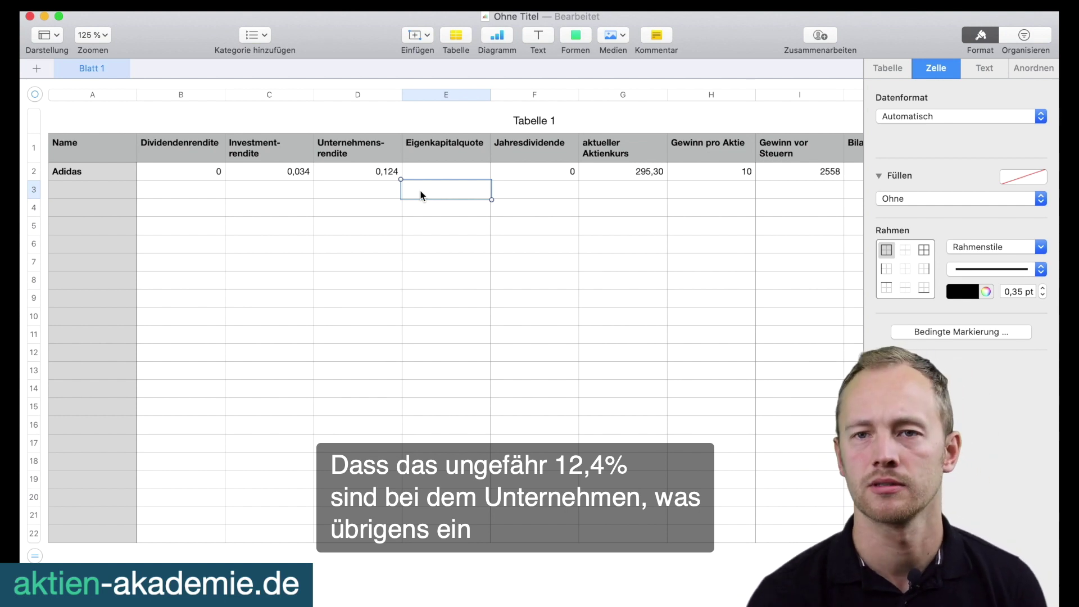
pyautogui.click(441, 174)
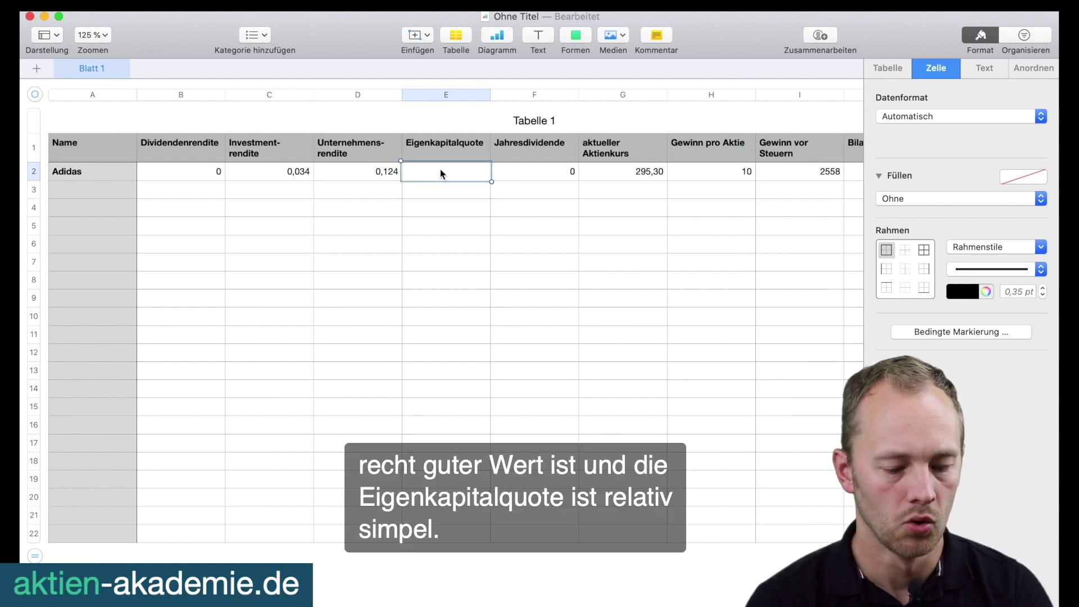
pyautogui.write('=')
pyautogui.hscroll(5, 550, 239)
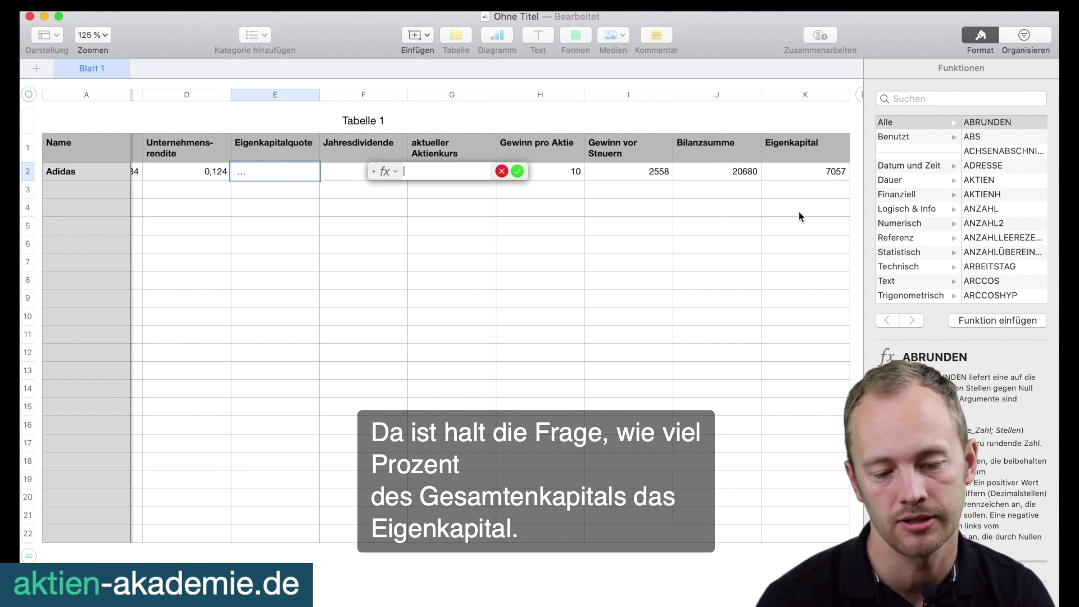
pyautogui.click(807, 172)
pyautogui.write('/')
pyautogui.click(735, 177)
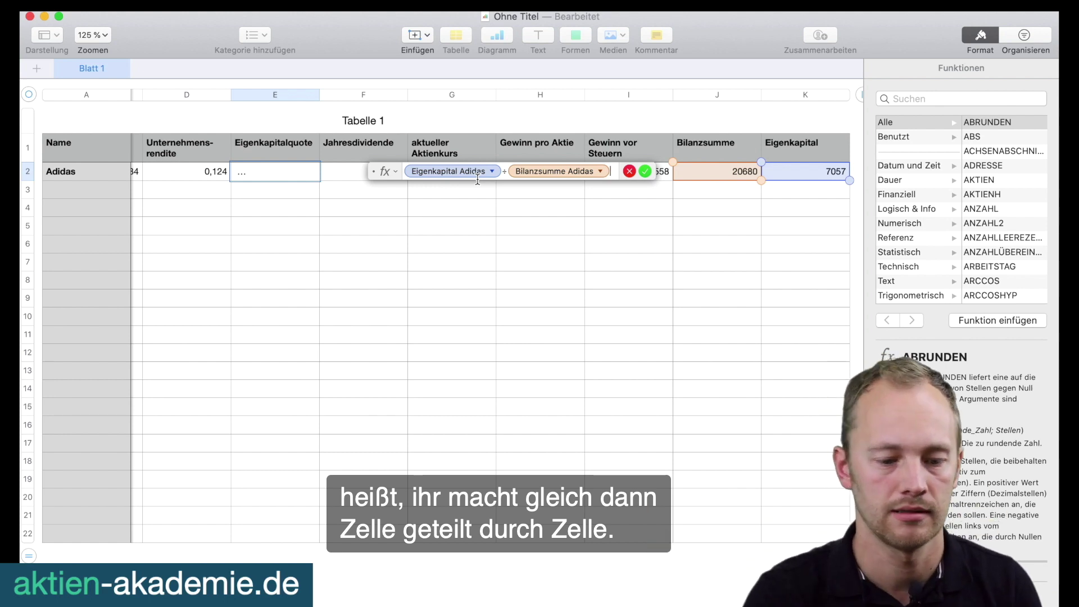
pyautogui.press('Return')
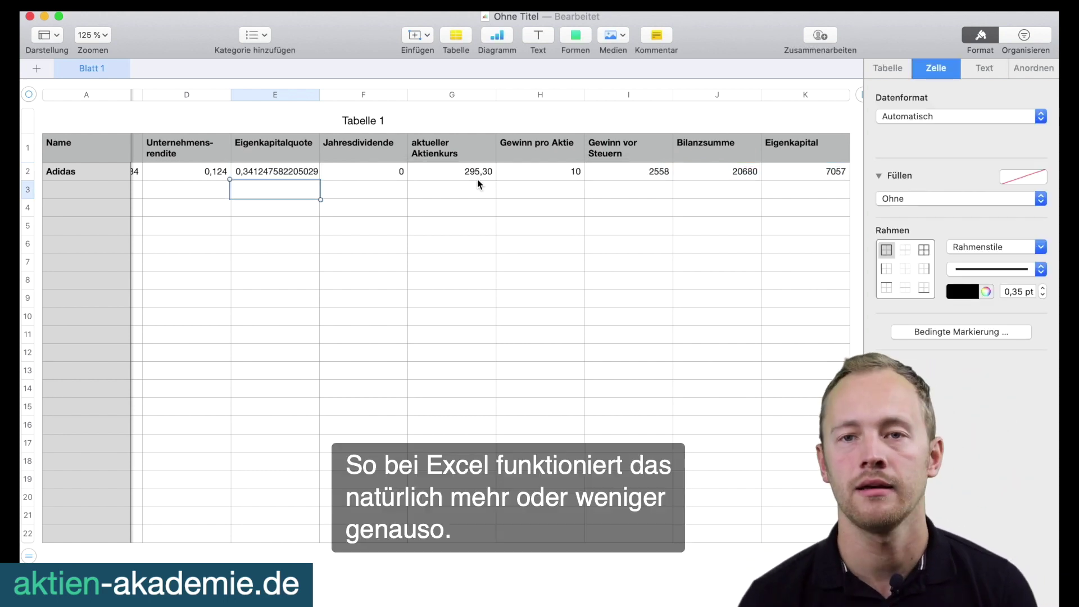
# Format the Eigenkapitalquote in E2 as a number with three decimal places and hide the format settings.
pyautogui.click(307, 174)
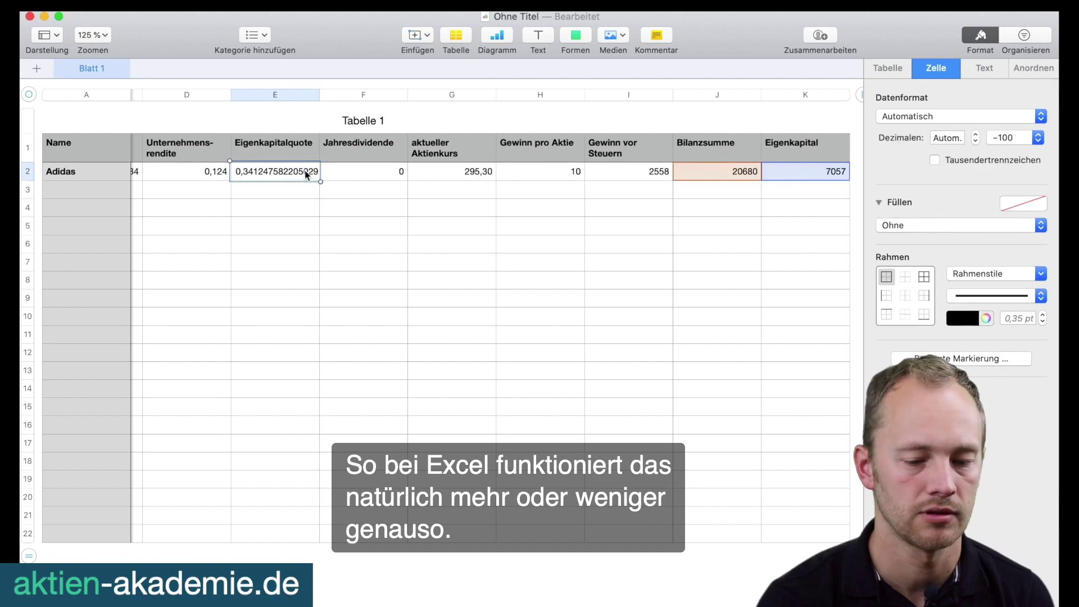
pyautogui.click(976, 139)
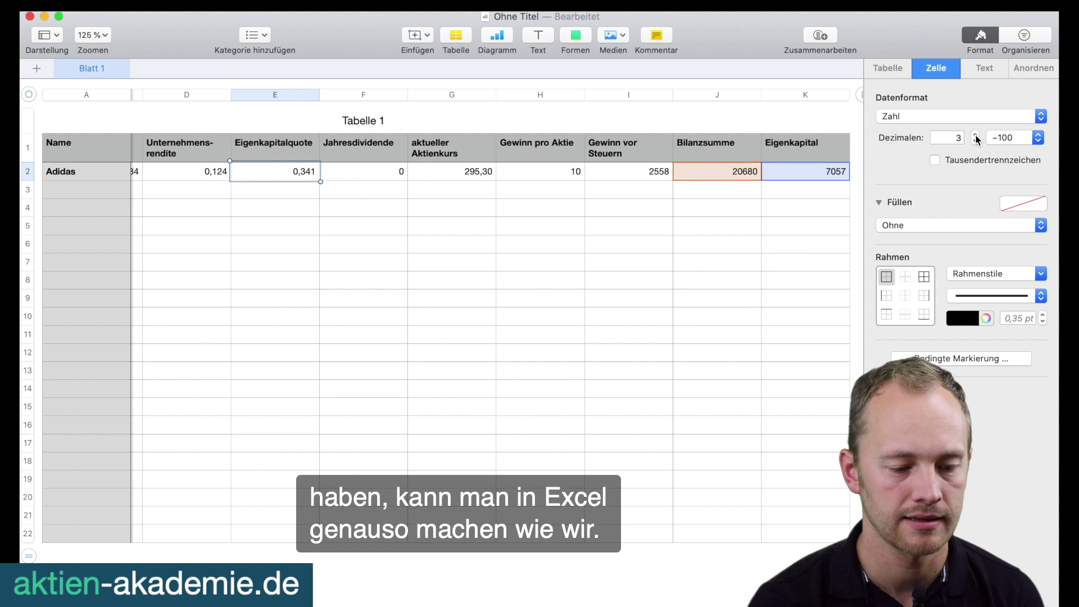
pyautogui.click(599, 196)
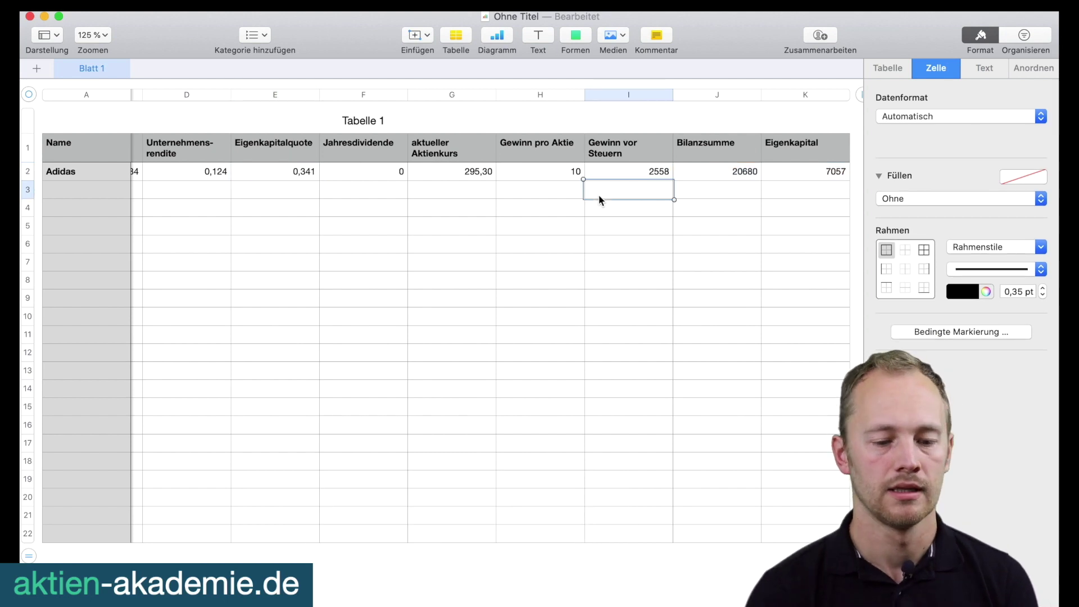
pyautogui.click(983, 36)
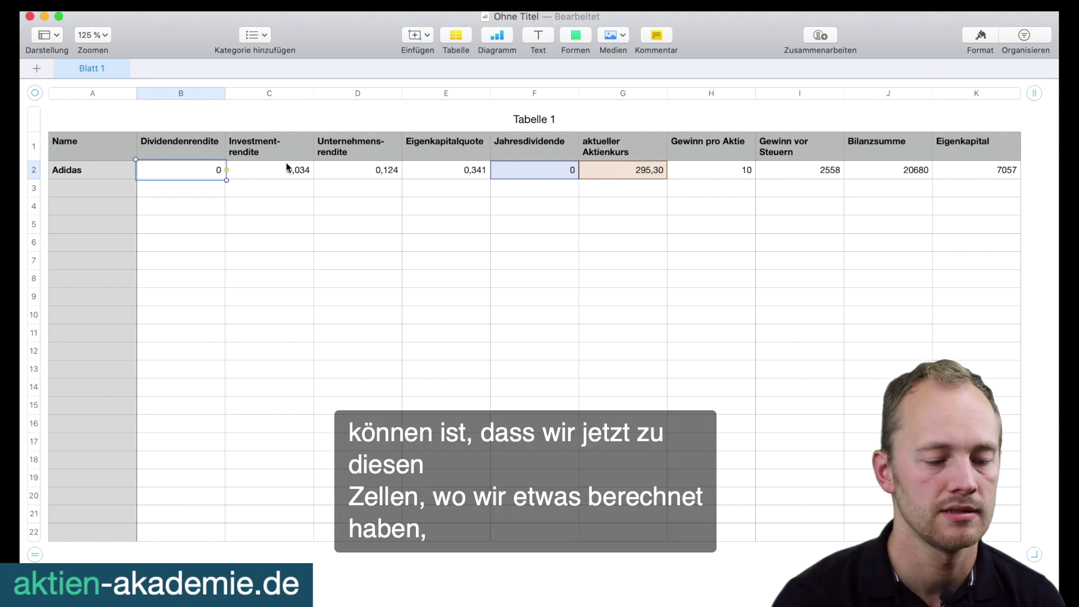
pyautogui.click(286, 169)
pyautogui.click(362, 171)
pyautogui.click(427, 174)
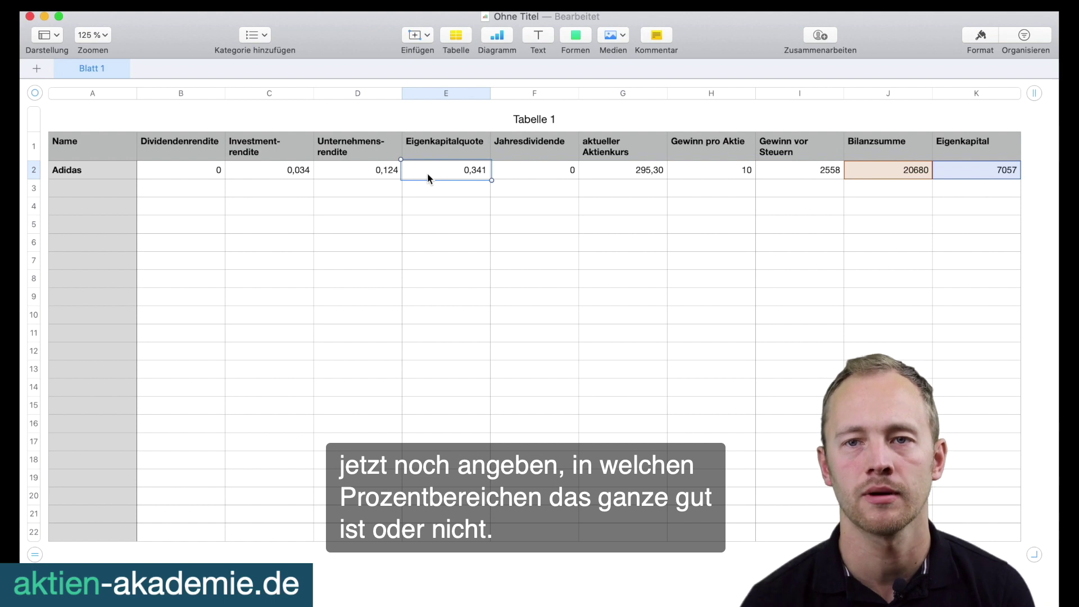
# Add a conditional highlighting rule to the Dividendenrendite in B2 that applies Grüne Füllung to values greater than 0,05.
pyautogui.click(175, 175)
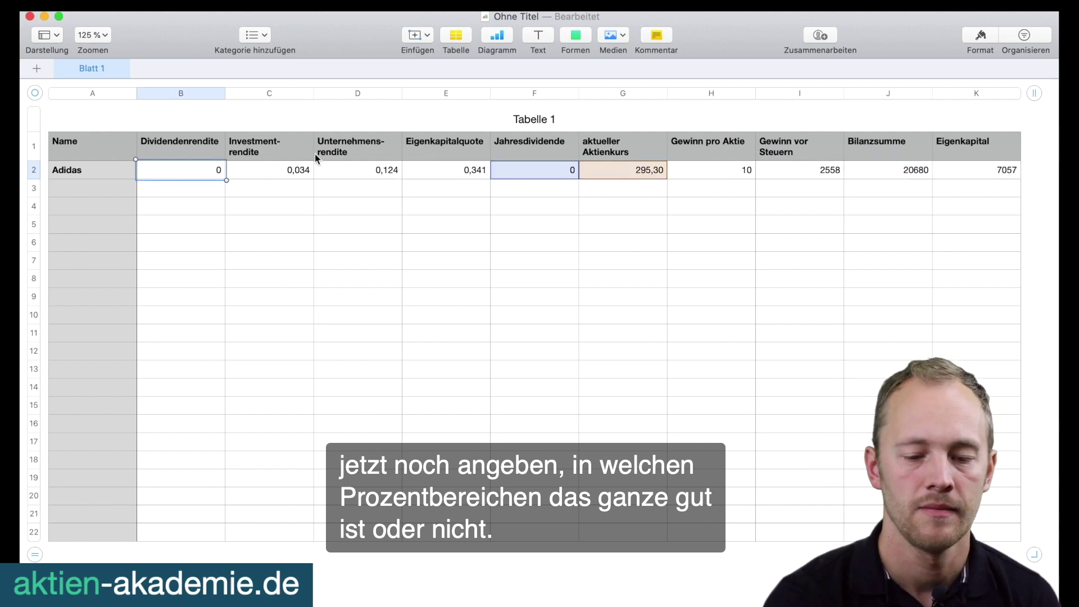
pyautogui.click(980, 37)
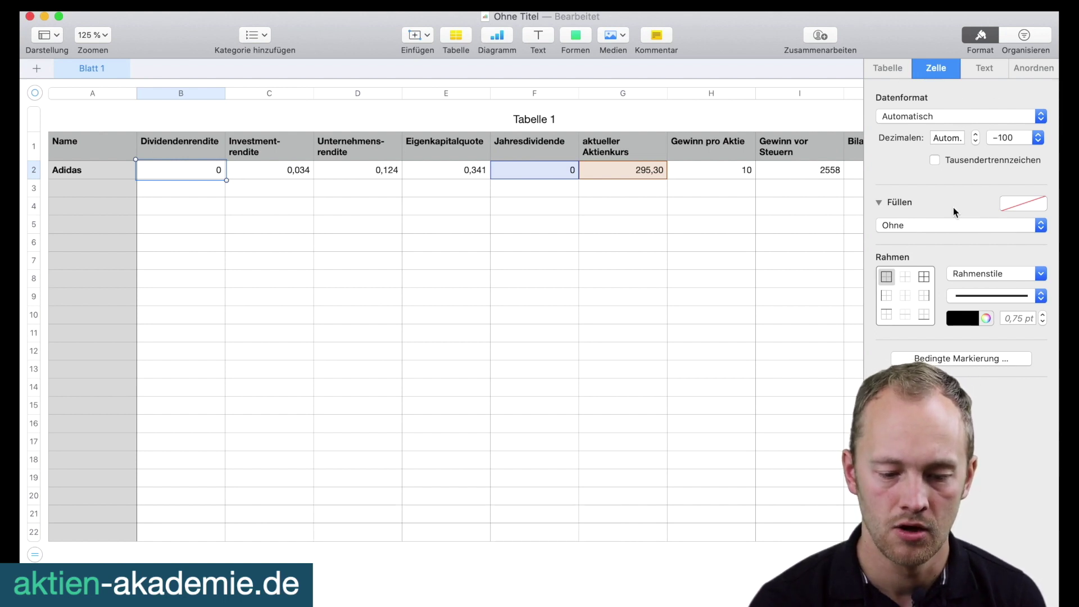
pyautogui.click(977, 360)
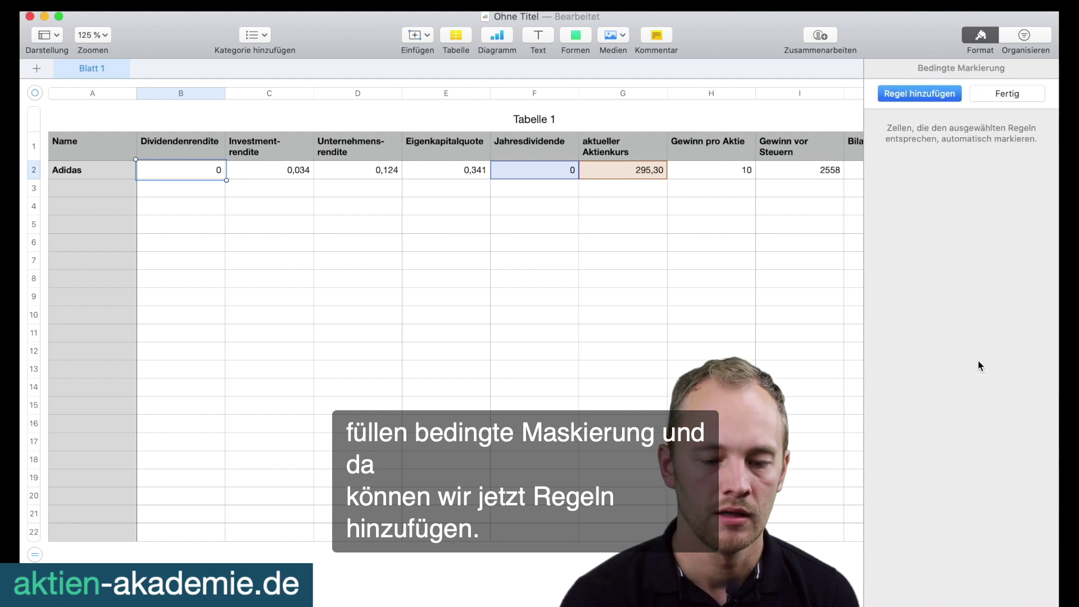
pyautogui.click(919, 91)
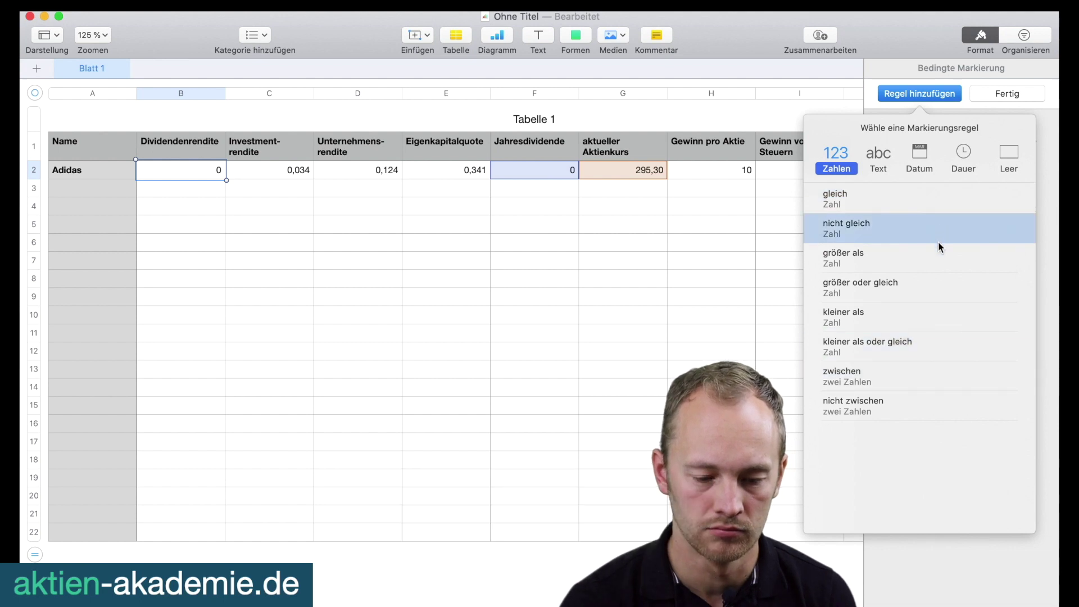
pyautogui.click(939, 256)
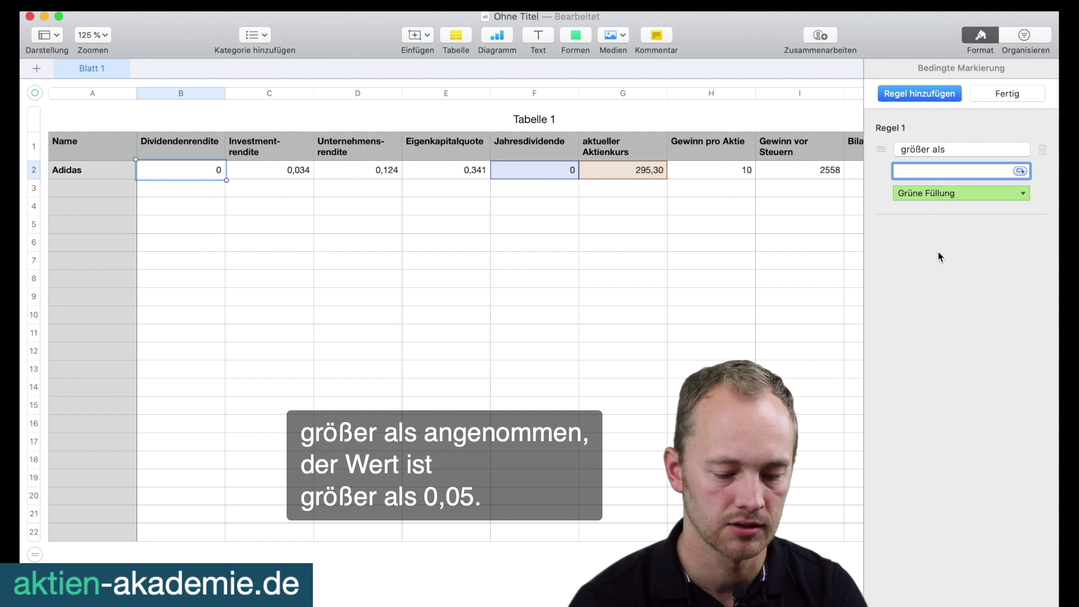
pyautogui.write('0,0')
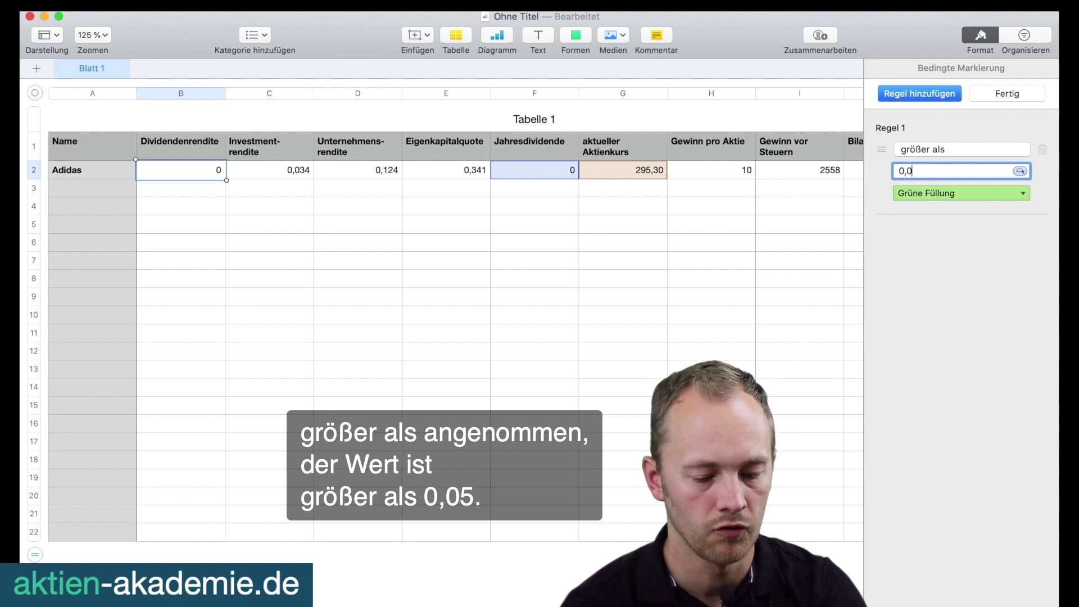
pyautogui.write('5')
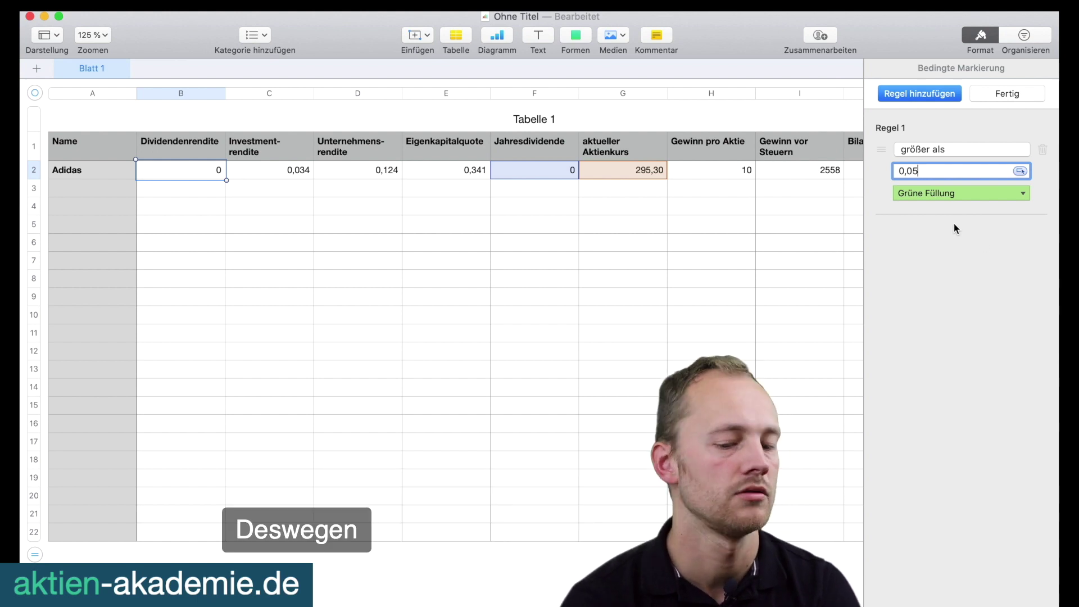
# Add a second rule to B2 that applies Blauer Hintergrund to values between 0,05 and 0,03.
pyautogui.click(908, 95)
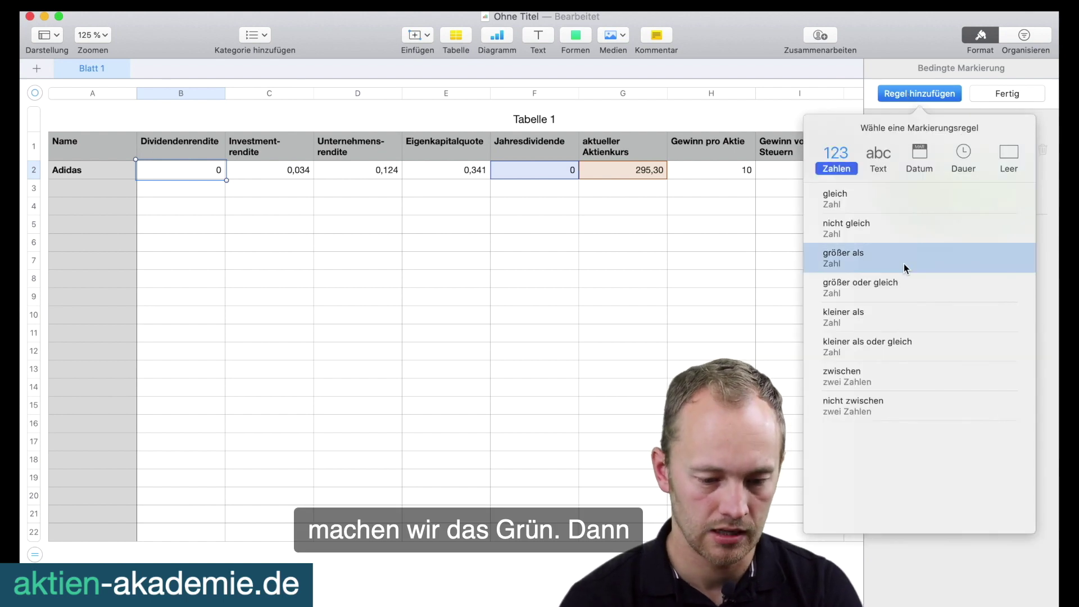
pyautogui.click(921, 386)
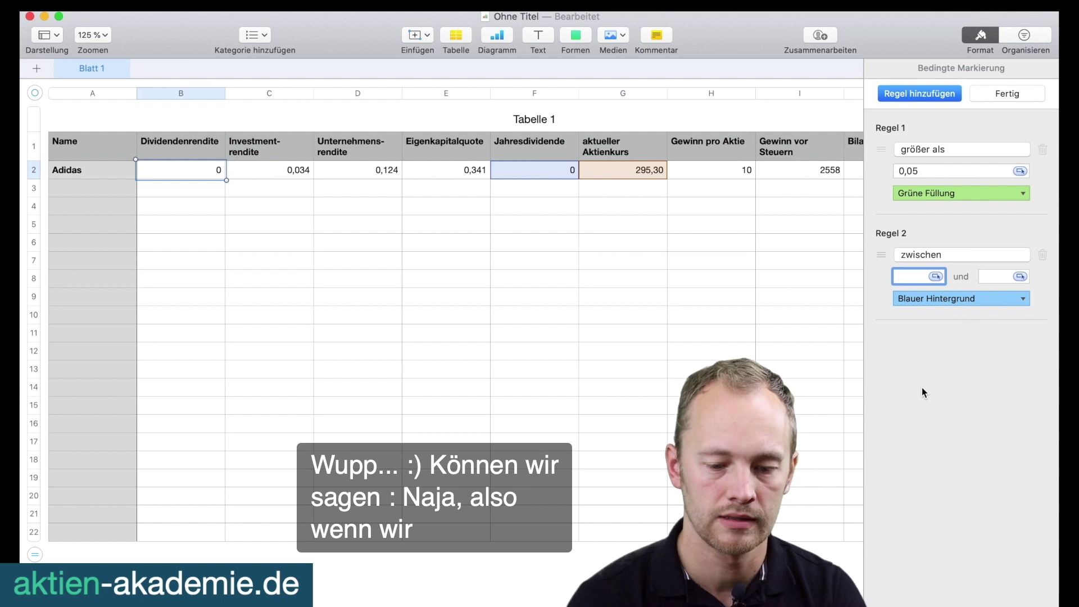
pyautogui.write('0,05')
pyautogui.press('Tab')
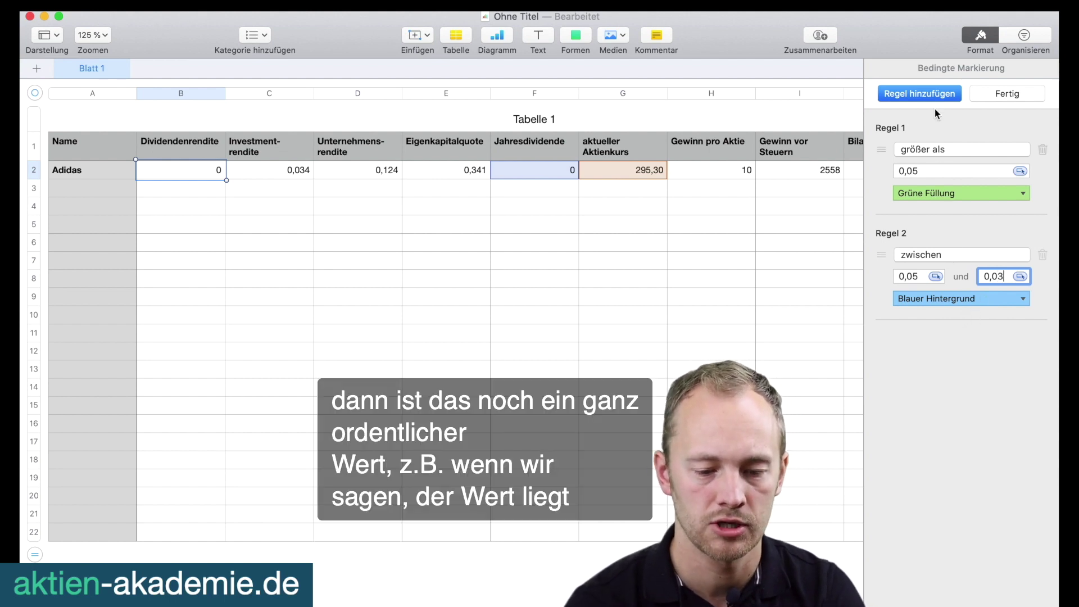
# Add a third rule to B2 that applies Gelbe Füllung to values between 0,03 and 0,001.
pyautogui.click(925, 95)
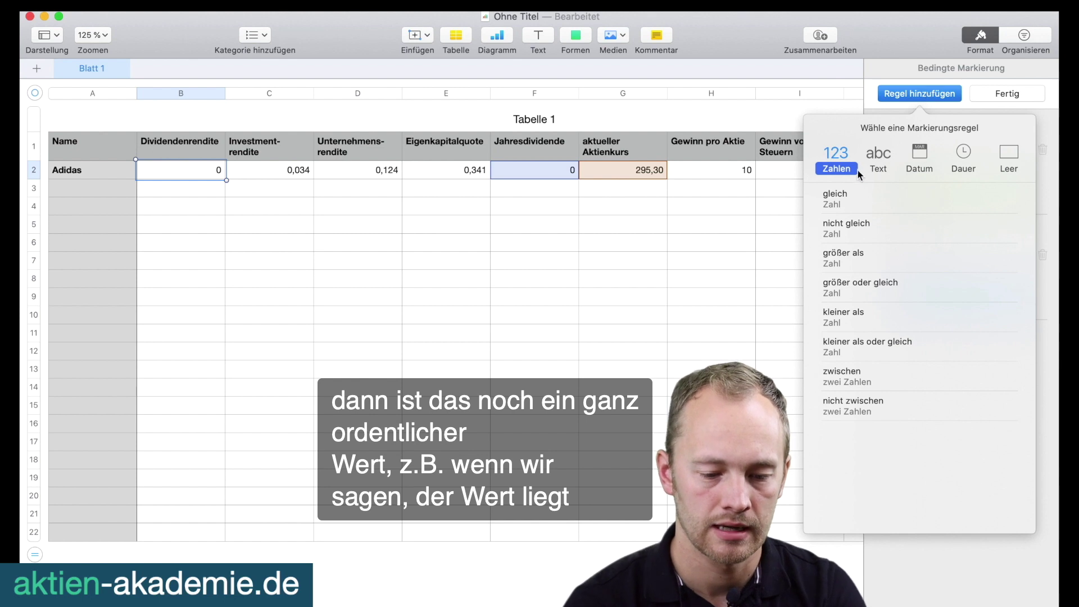
pyautogui.click(848, 376)
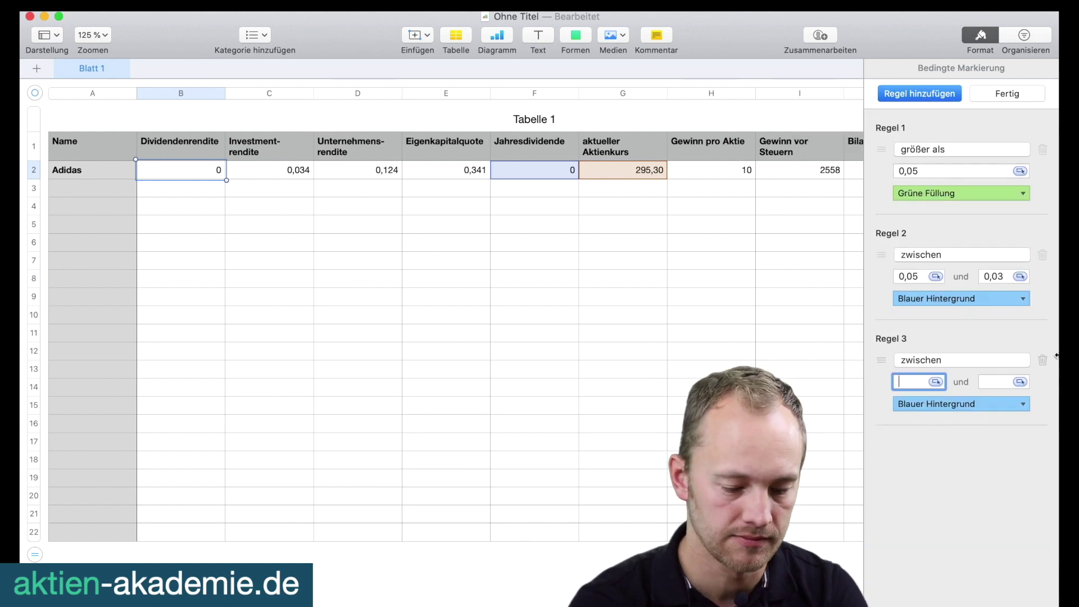
pyautogui.write('0,03')
pyautogui.press('Tab')
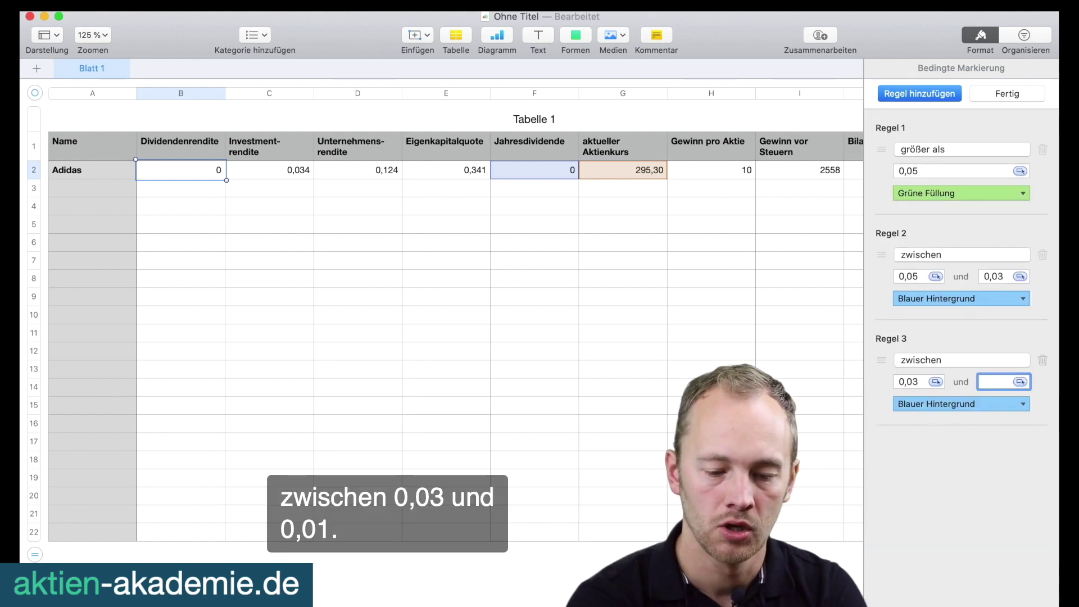
pyautogui.write('0')
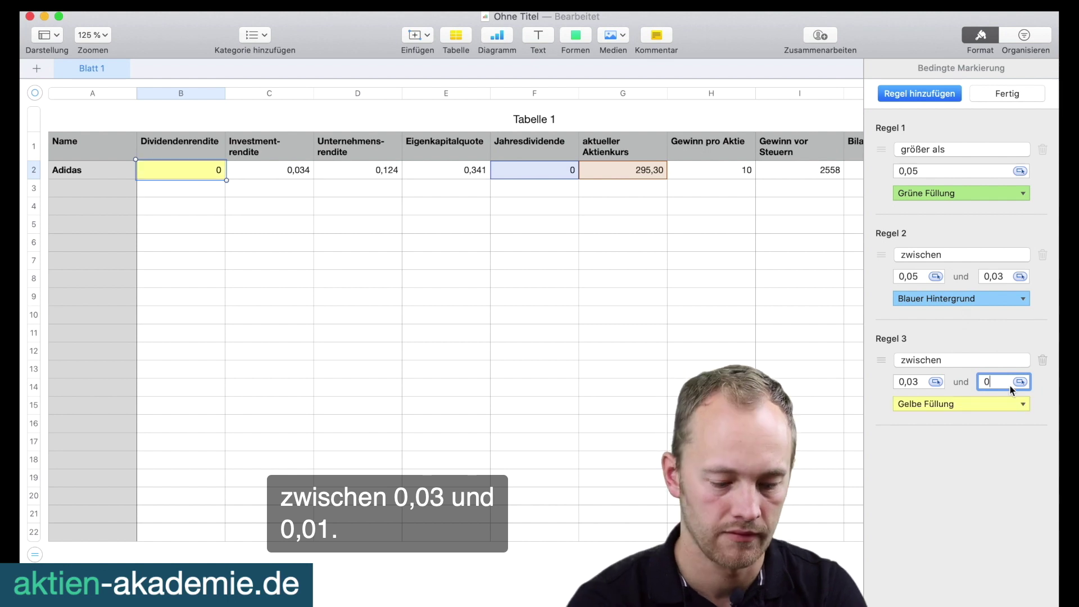
pyautogui.write(',9')
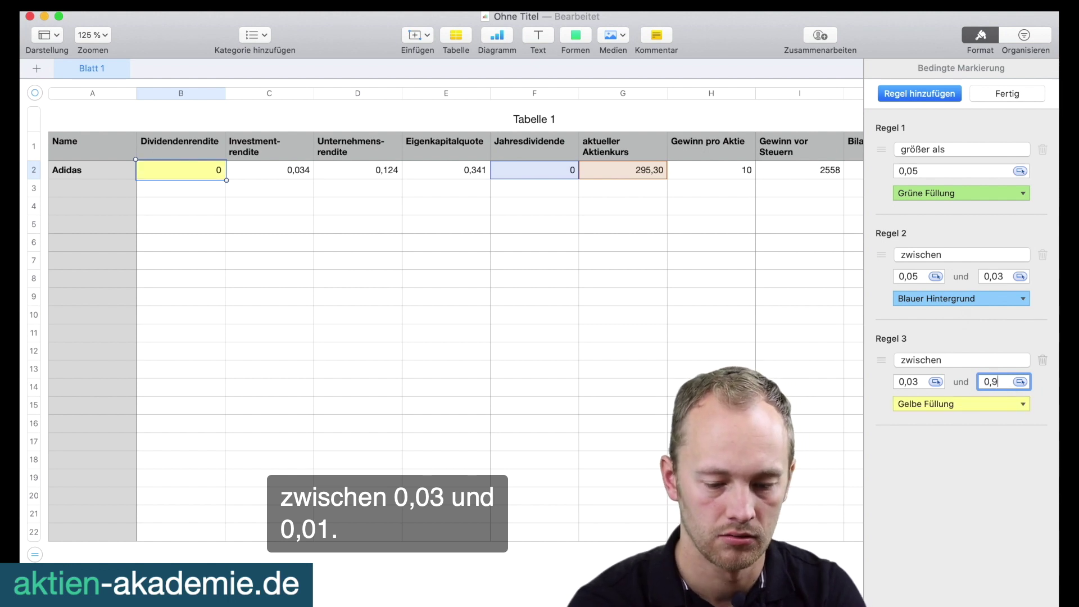
pyautogui.press('BackSpace')
pyautogui.write('01')
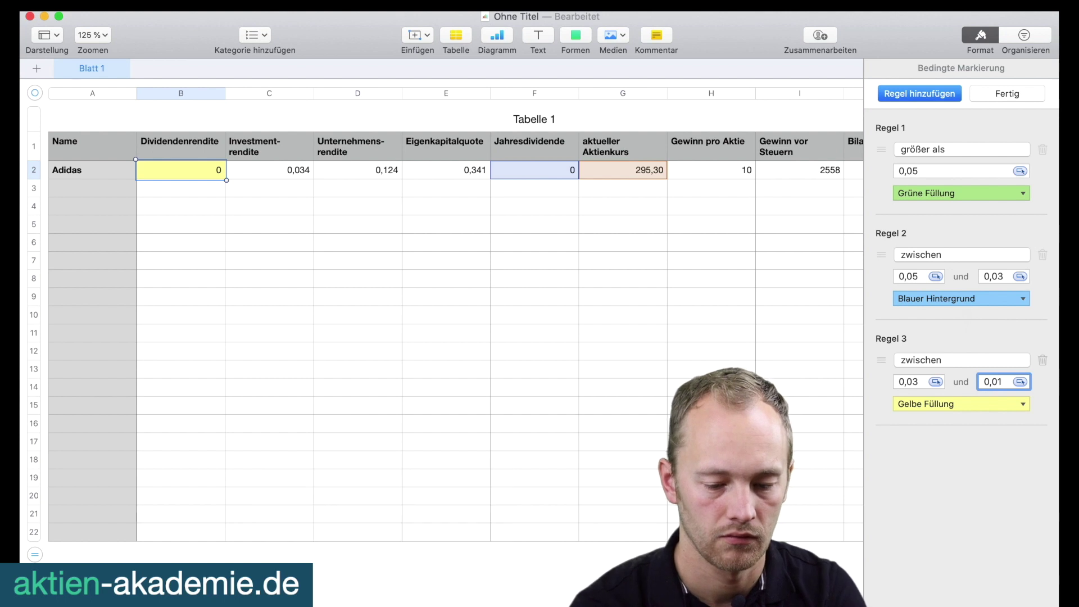
# Add a fourth rule to B2 that applies Rote Füllung when the value equals 0, and check the cell's rules.
pyautogui.click(926, 92)
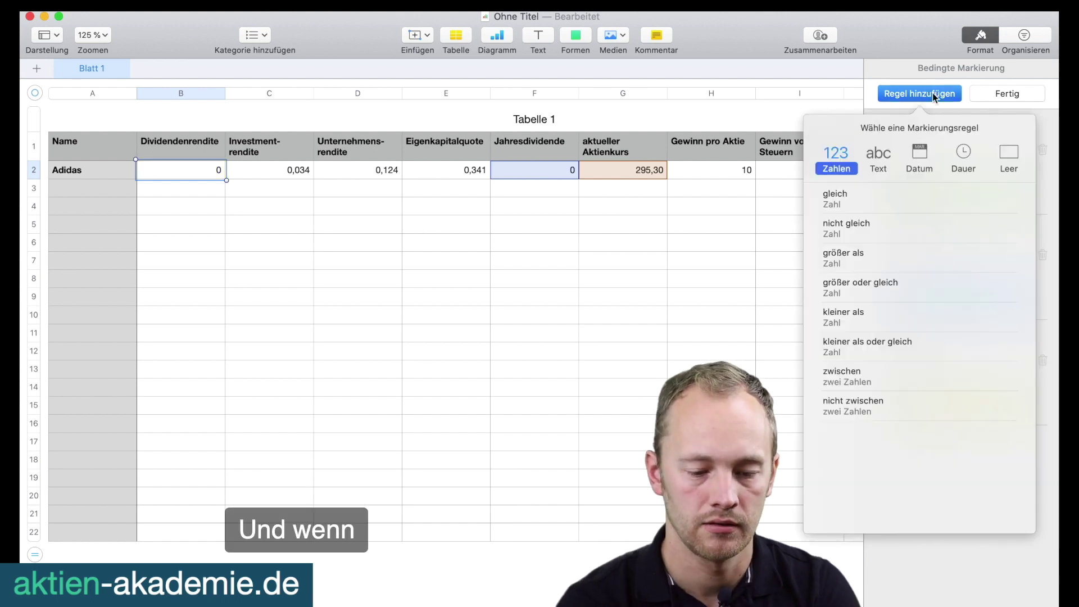
pyautogui.click(859, 205)
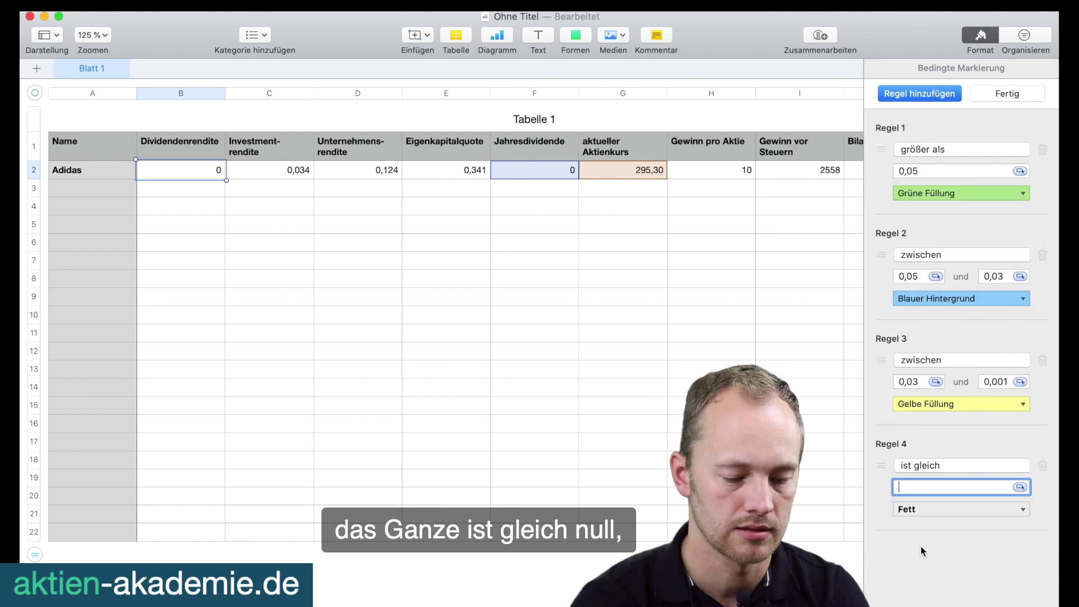
pyautogui.write('0')
pyautogui.click(1023, 512)
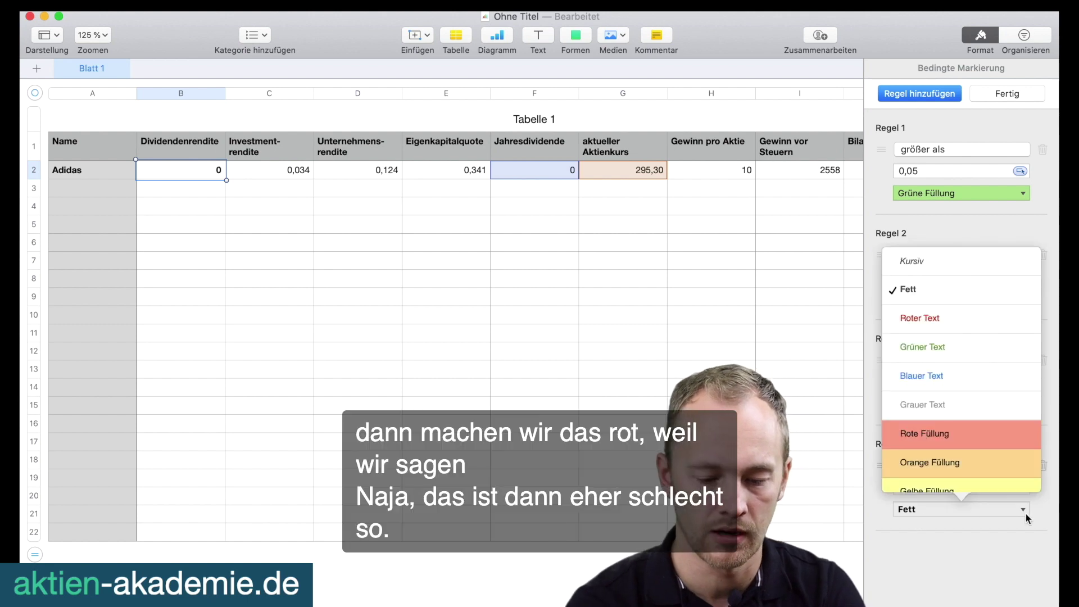
pyautogui.click(956, 433)
pyautogui.click(612, 352)
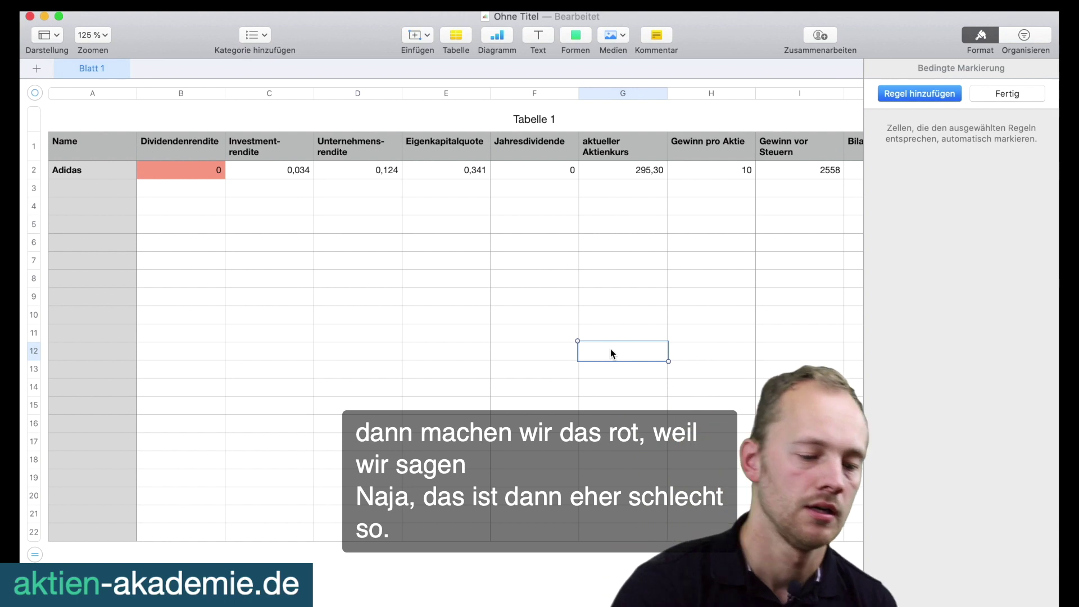
pyautogui.click(164, 179)
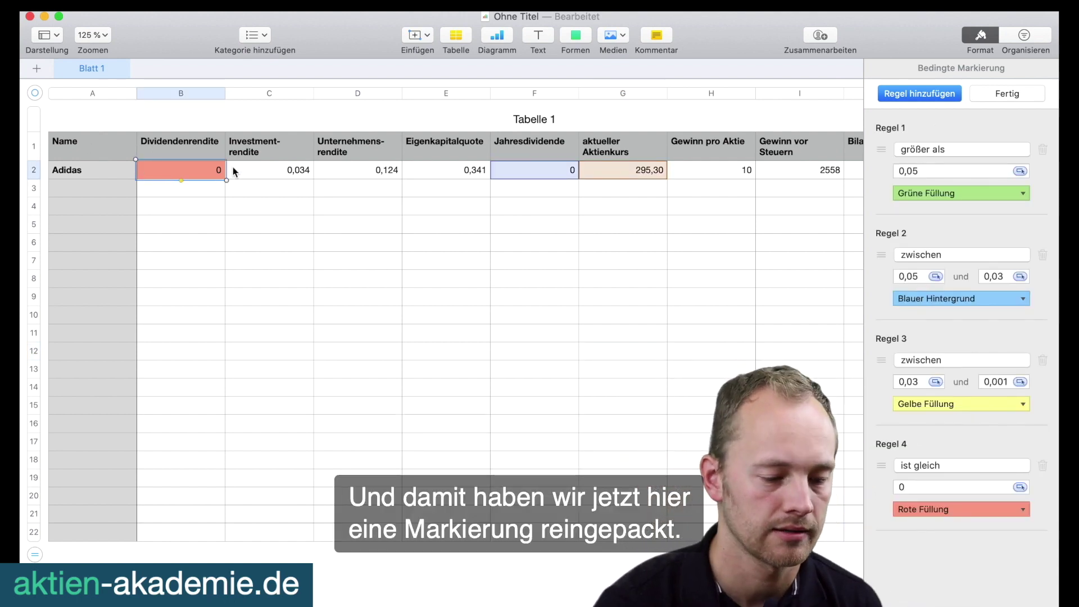
pyautogui.click(275, 207)
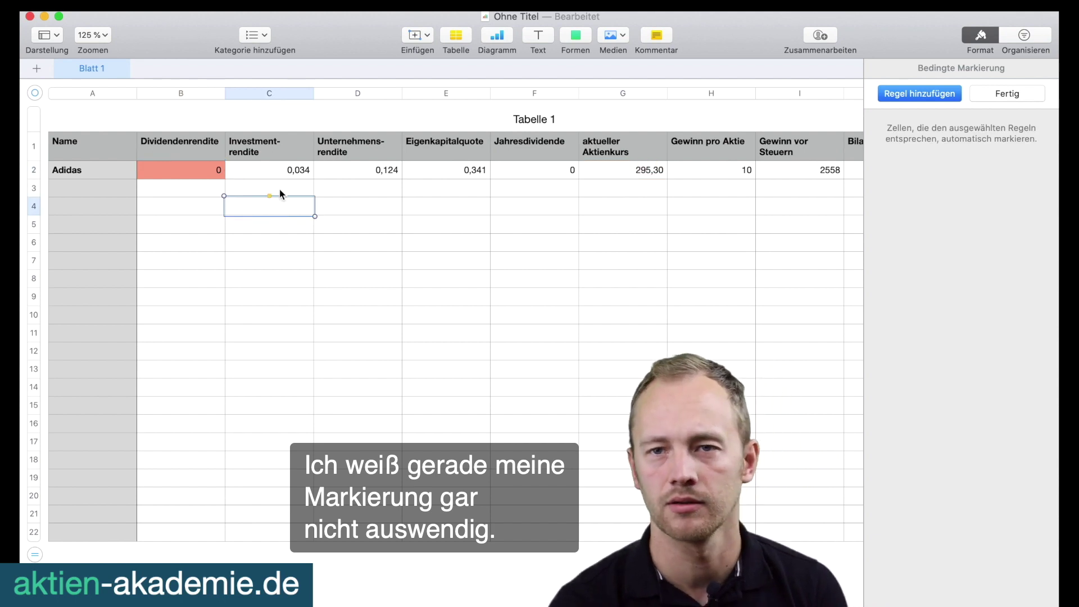
# Add a conditional highlighting rule to the Investmentrendite in C2 that applies Grüne Füllung to values greater than 0,1.
pyautogui.click(292, 177)
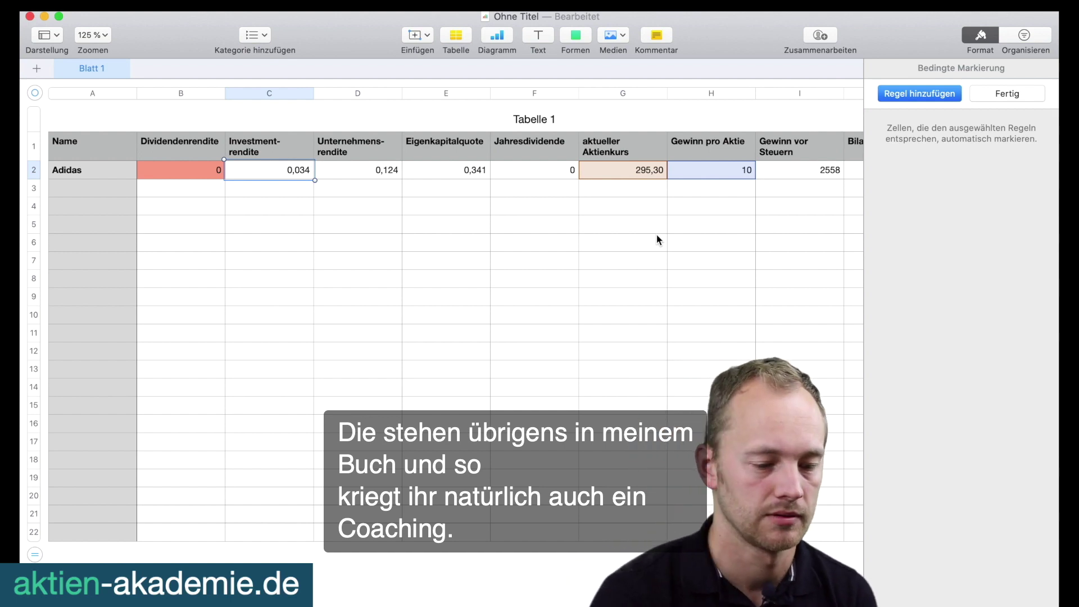
pyautogui.click(935, 95)
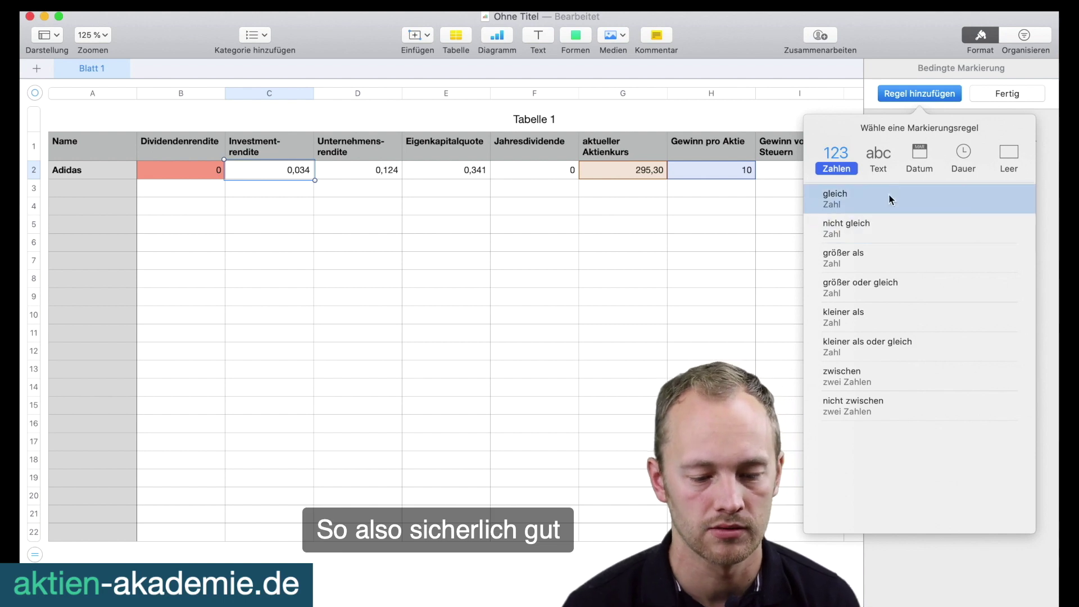
pyautogui.click(888, 258)
pyautogui.write('0,1')
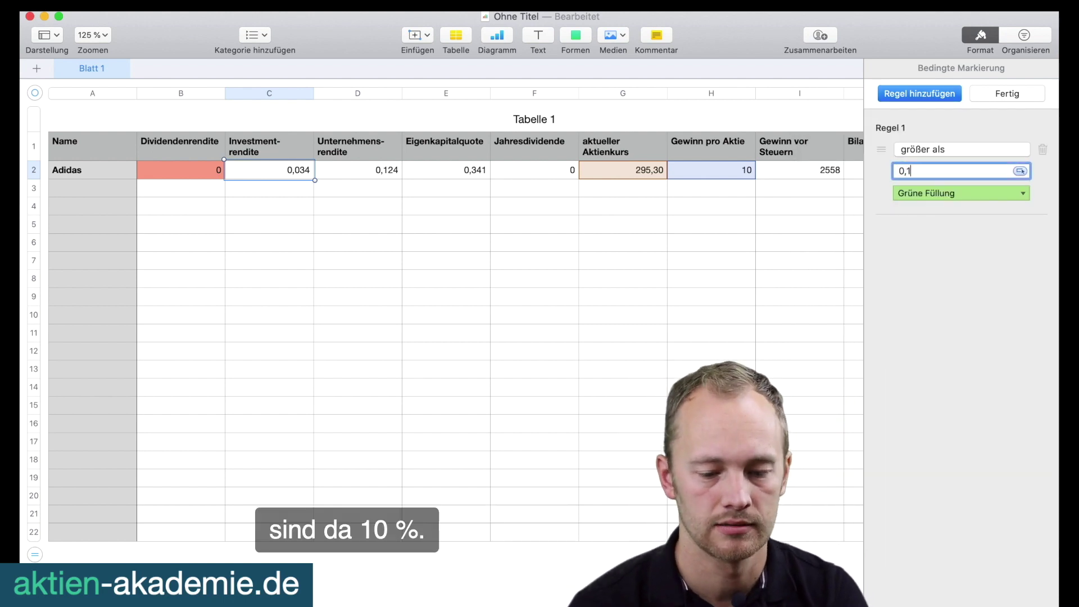
# Add a second rule to C2 that applies Blauer Hintergrund to values between 0,1 and 0,05.
pyautogui.click(888, 90)
pyautogui.click(909, 244)
pyautogui.click(916, 255)
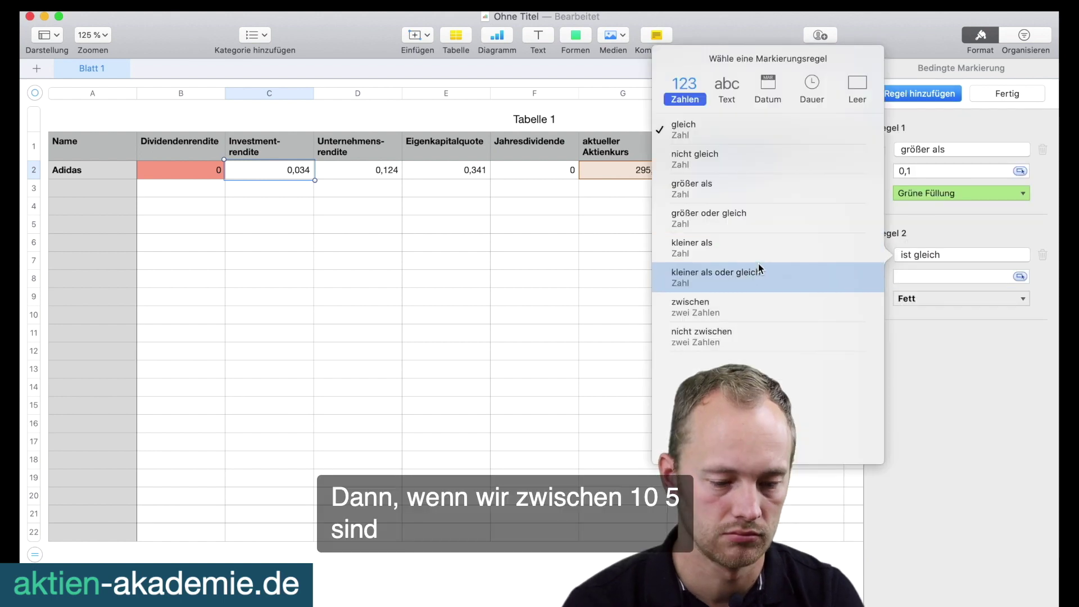
pyautogui.click(774, 309)
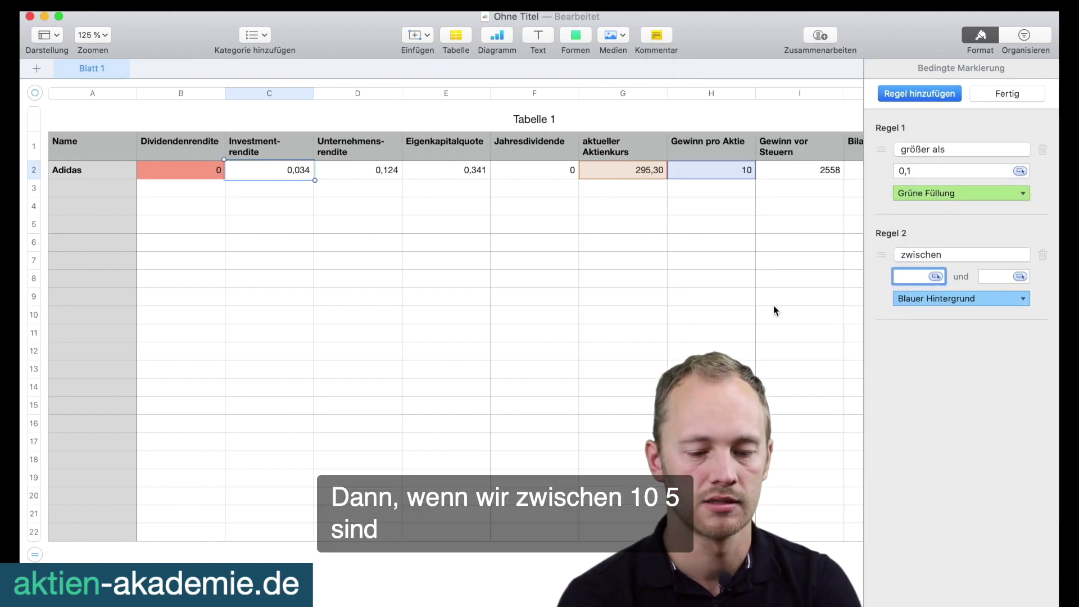
pyautogui.write('0,1')
pyautogui.press('Tab')
pyautogui.write('0,')
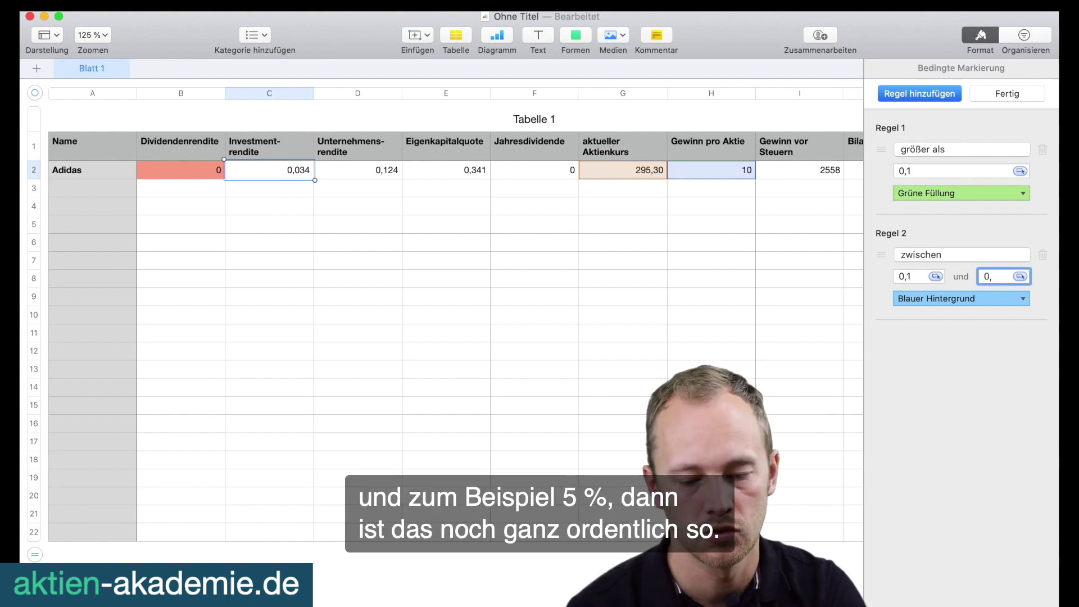
pyautogui.press('BackSpace')
pyautogui.write('05')
# Add a third rule to C2 that applies Gelbe Füllung to values between 0,05 and 0,3.
pyautogui.click(919, 93)
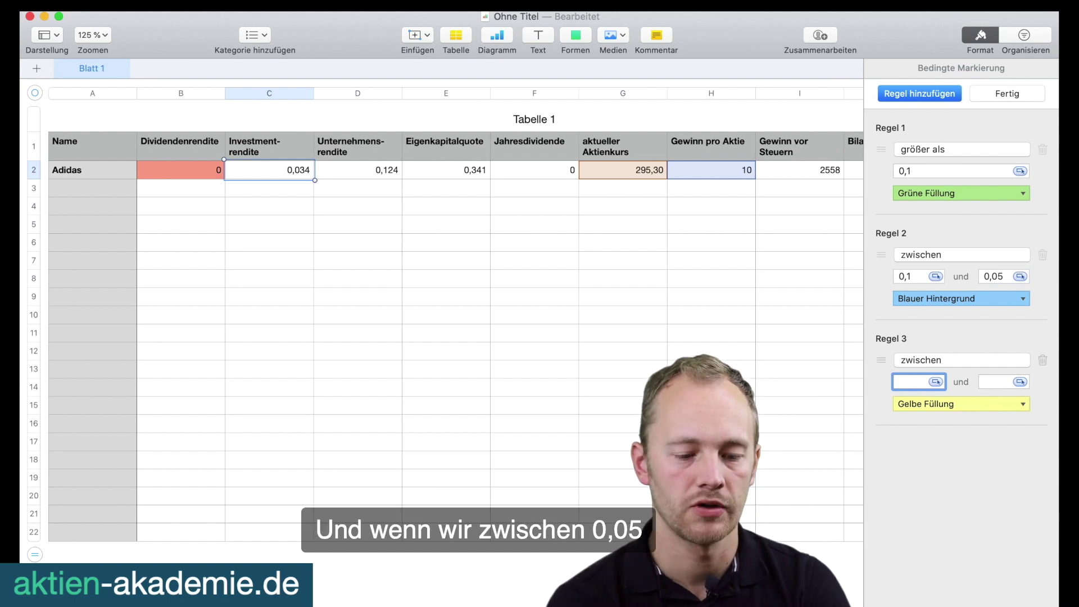
pyautogui.write('0,05')
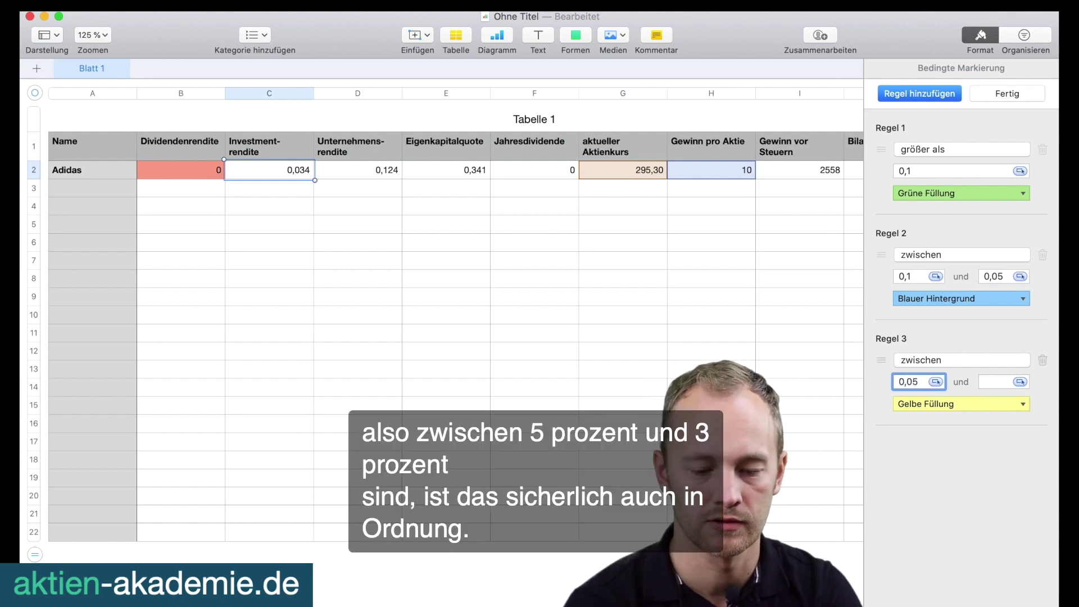
pyautogui.press('Tab')
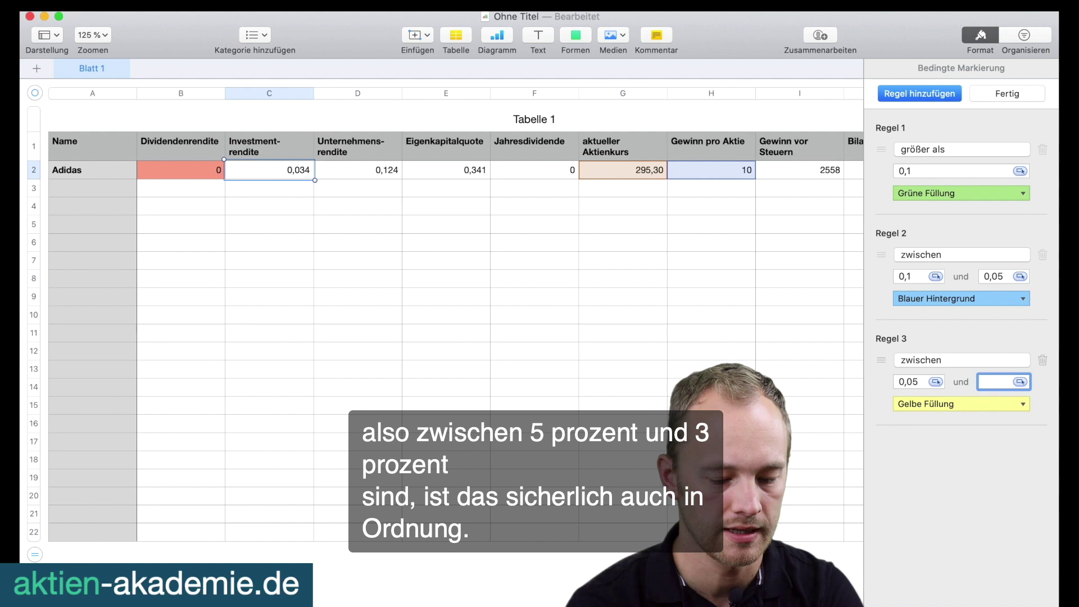
pyautogui.write('0,3')
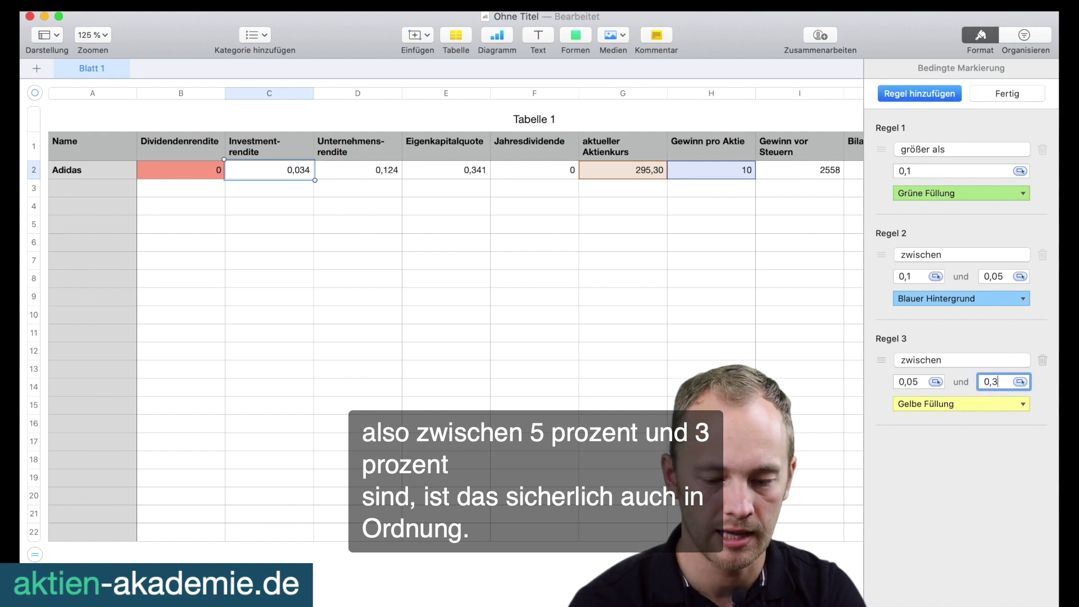
# Add a fourth rule to C2 that applies Rote Füllung to values less than 0,03, and correct the third rule's second limit to 0,03.
pyautogui.click(916, 99)
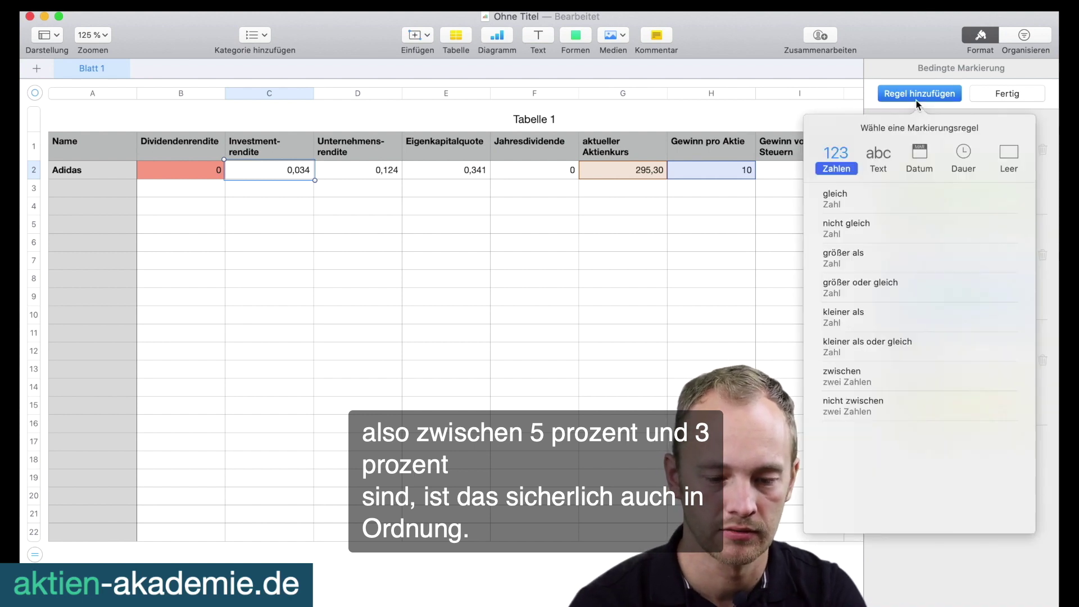
pyautogui.click(898, 317)
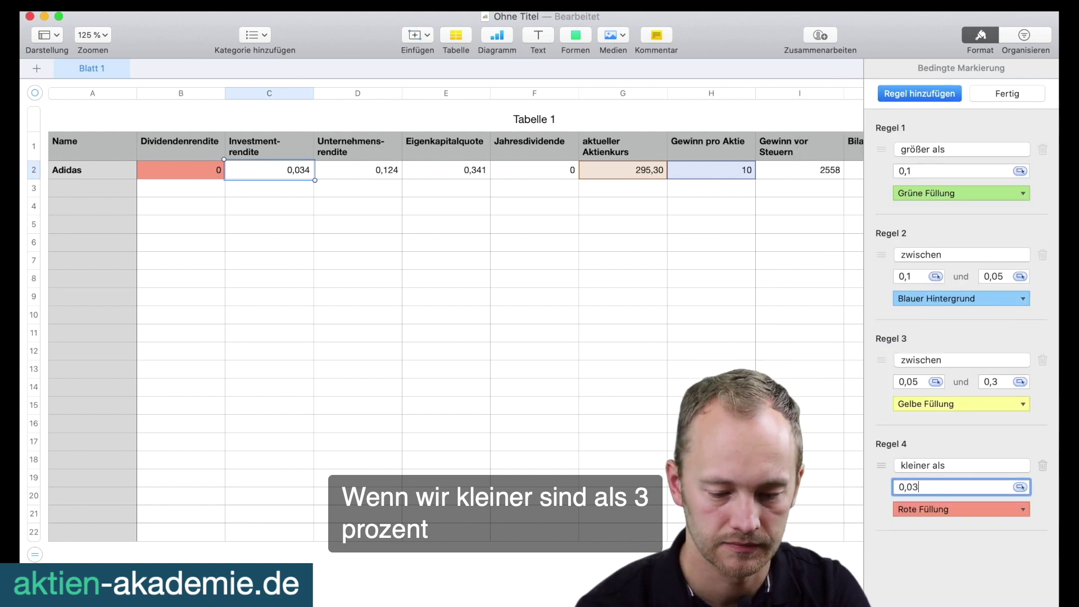
pyautogui.doubleClick(992, 382)
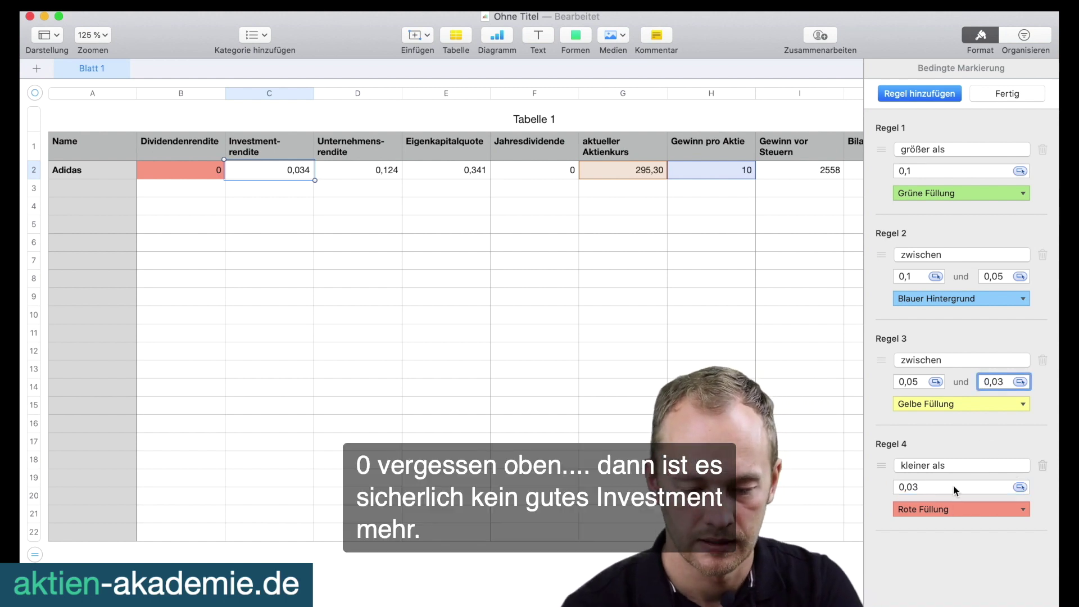
pyautogui.click(679, 423)
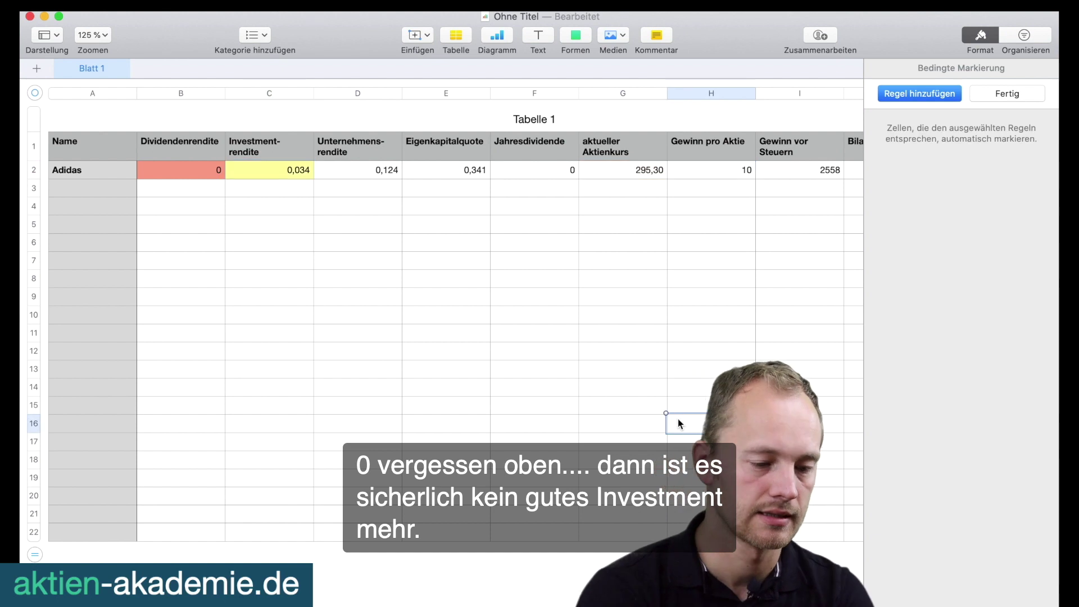
pyautogui.click(282, 171)
pyautogui.click(327, 186)
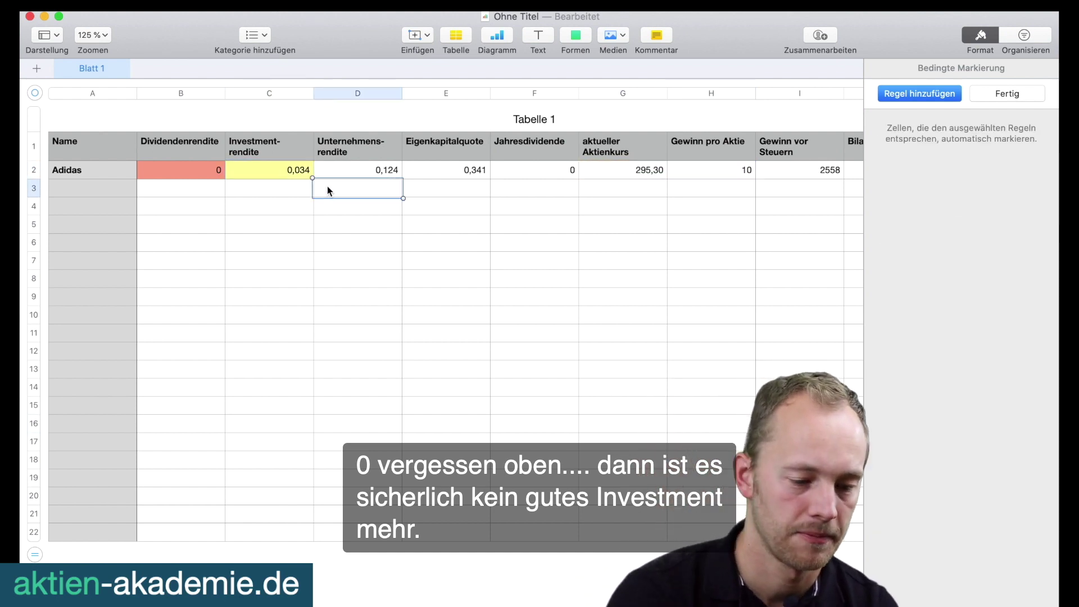
# Add highlighting rules to the Unternehmensrendite in D2: Grüne Füllung for values greater than 0,1 and Blauer Hintergrund for values between 0,1 and 0,05.
pyautogui.click(360, 165)
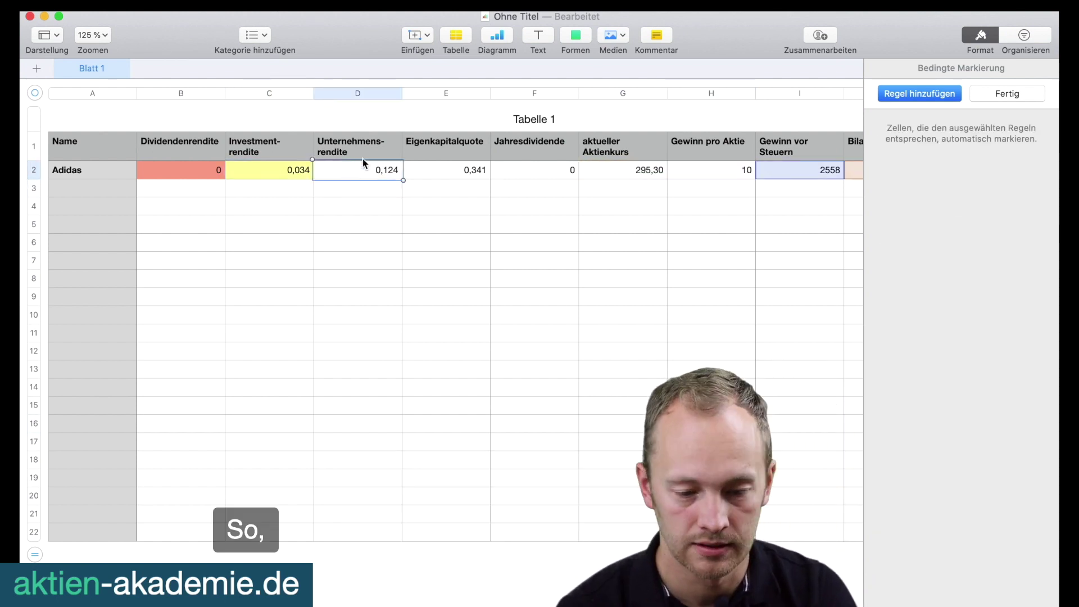
pyautogui.click(922, 94)
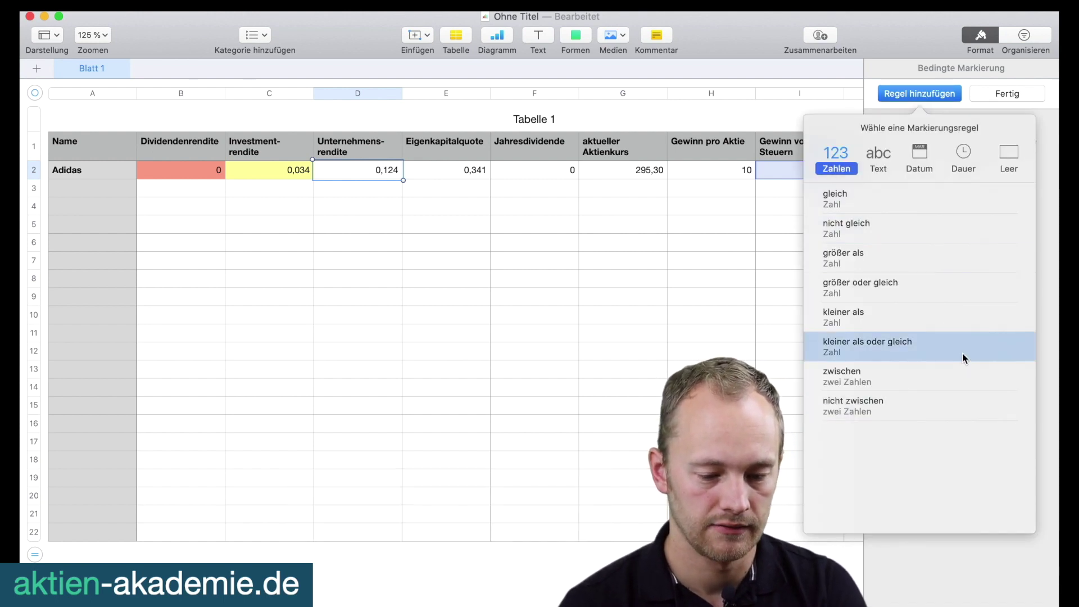
pyautogui.click(954, 259)
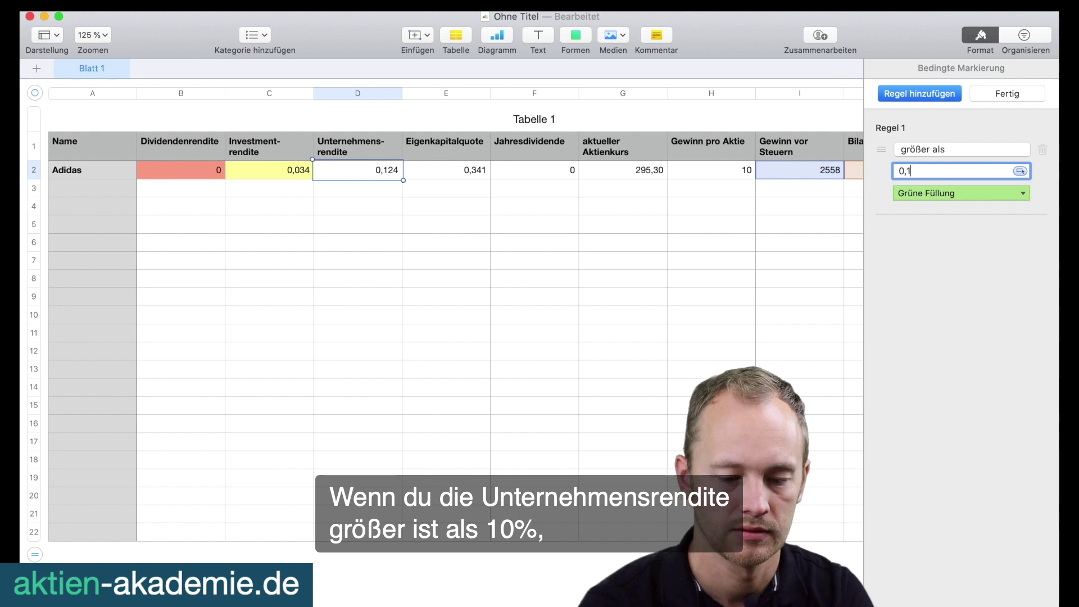
pyautogui.click(936, 93)
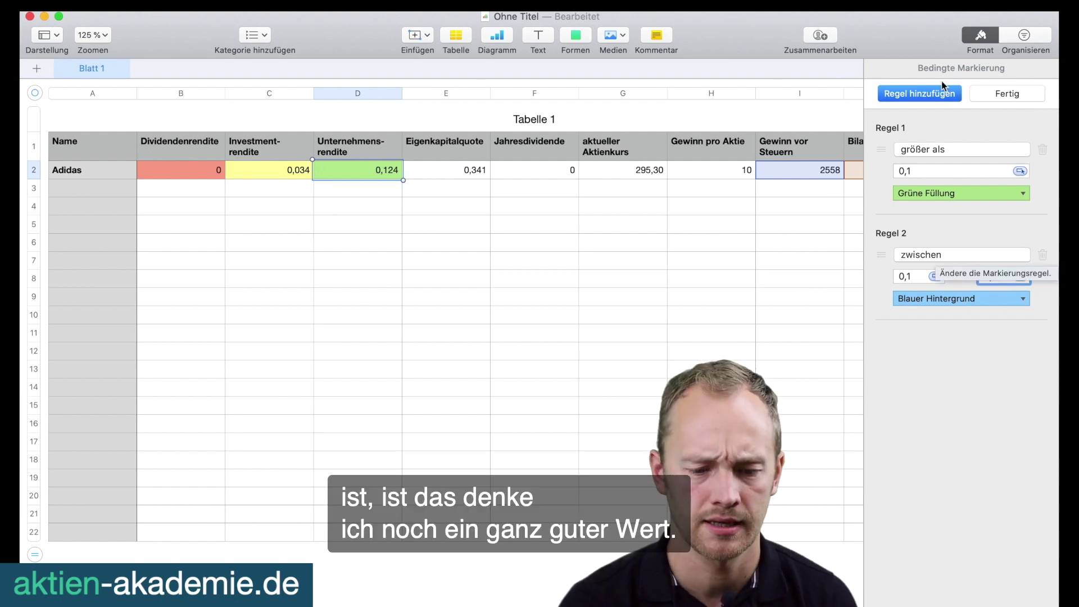
# Add a third rule to D2 that applies Gelbe Füllung to values between 0,05 and 0,03.
pyautogui.click(914, 95)
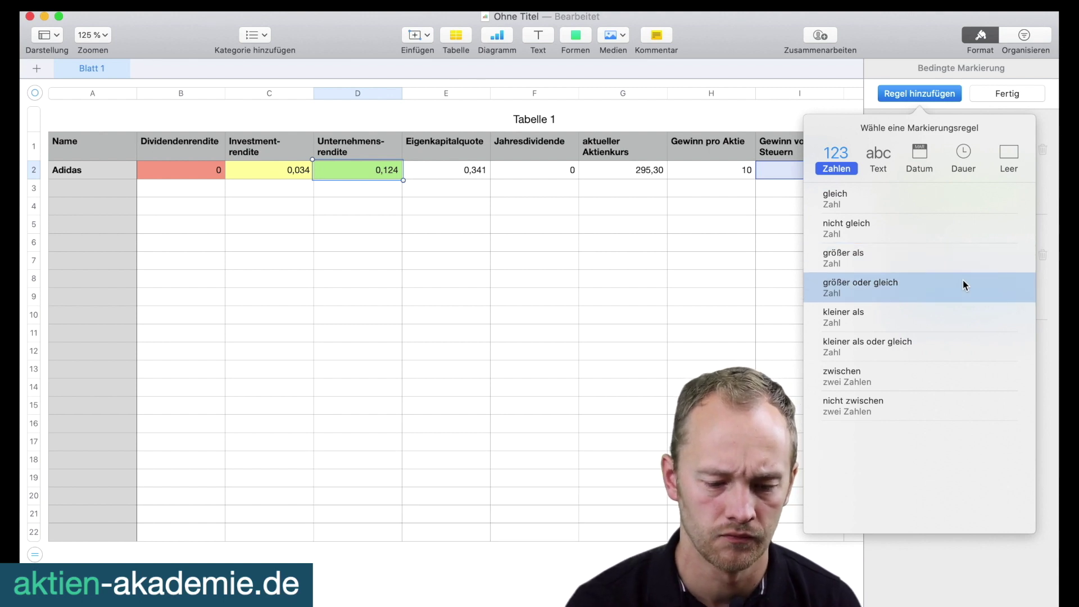
pyautogui.click(964, 372)
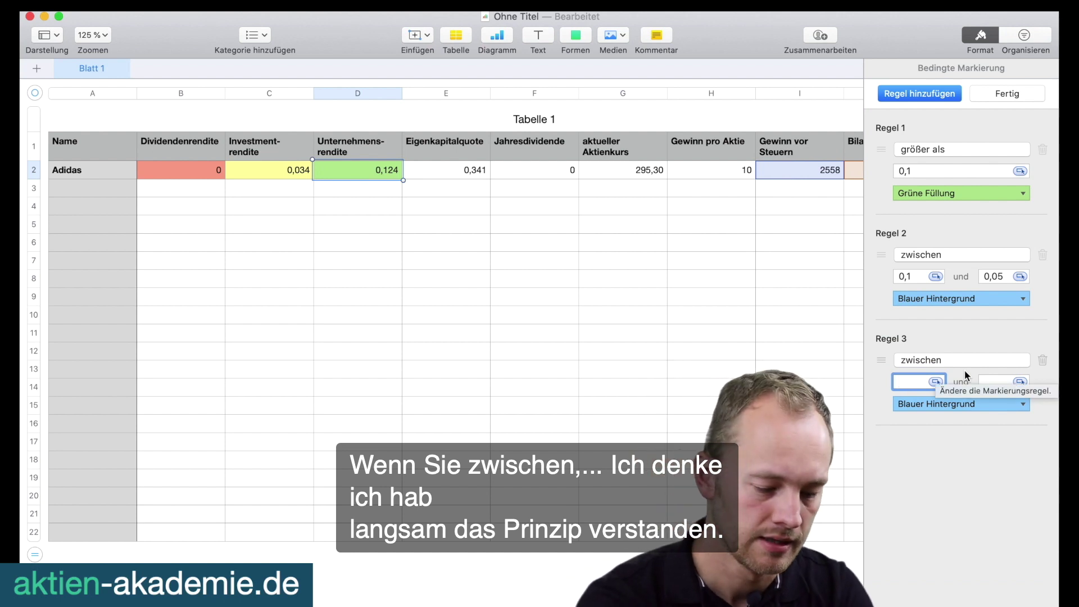
pyautogui.write('0,05')
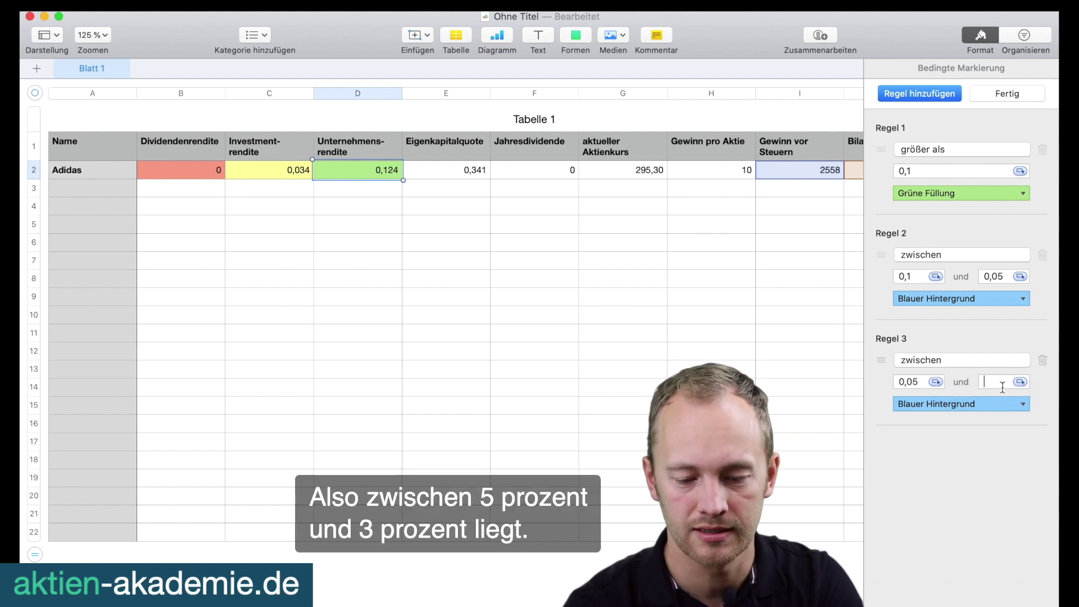
pyautogui.write('0,')
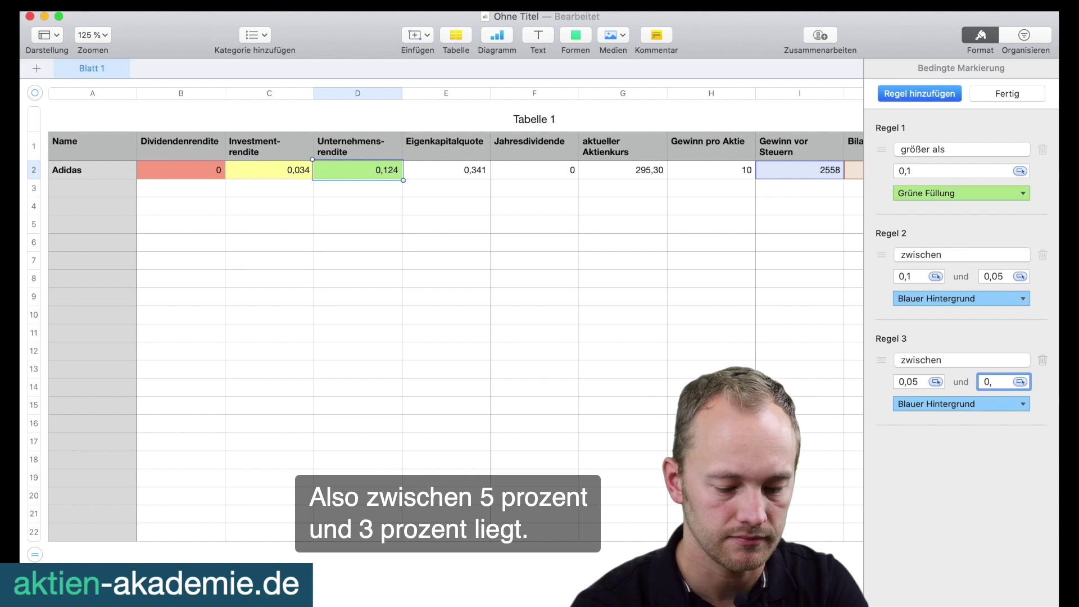
pyautogui.write('03')
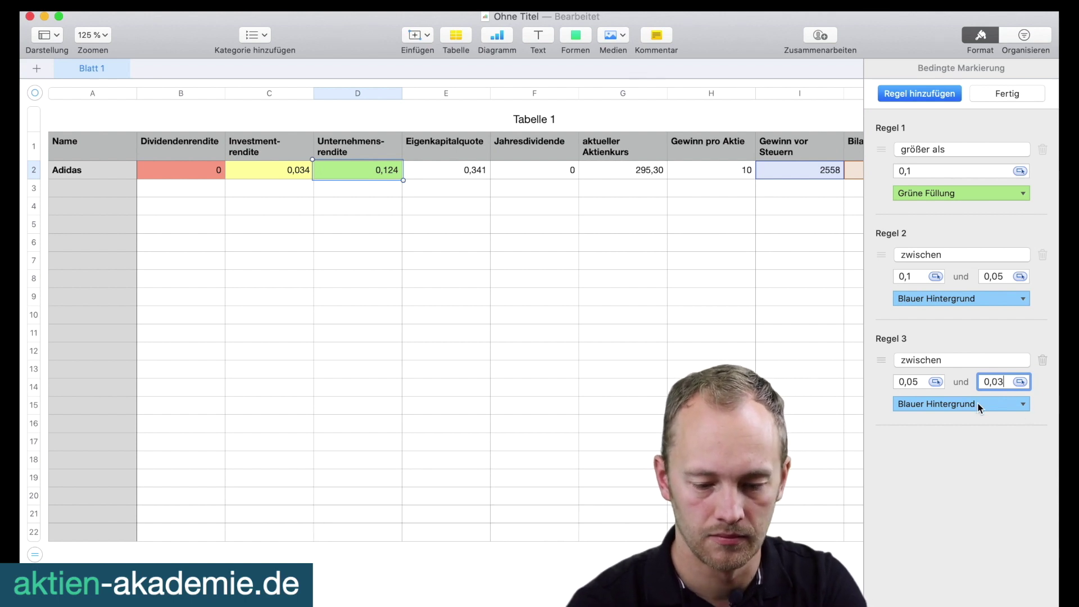
pyautogui.click(979, 405)
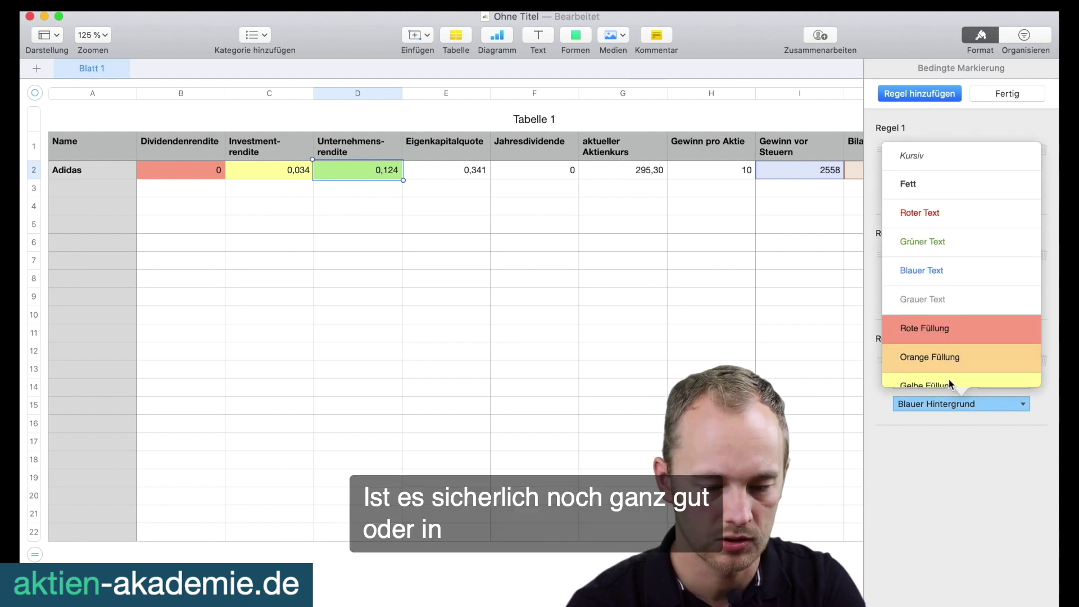
pyautogui.click(949, 382)
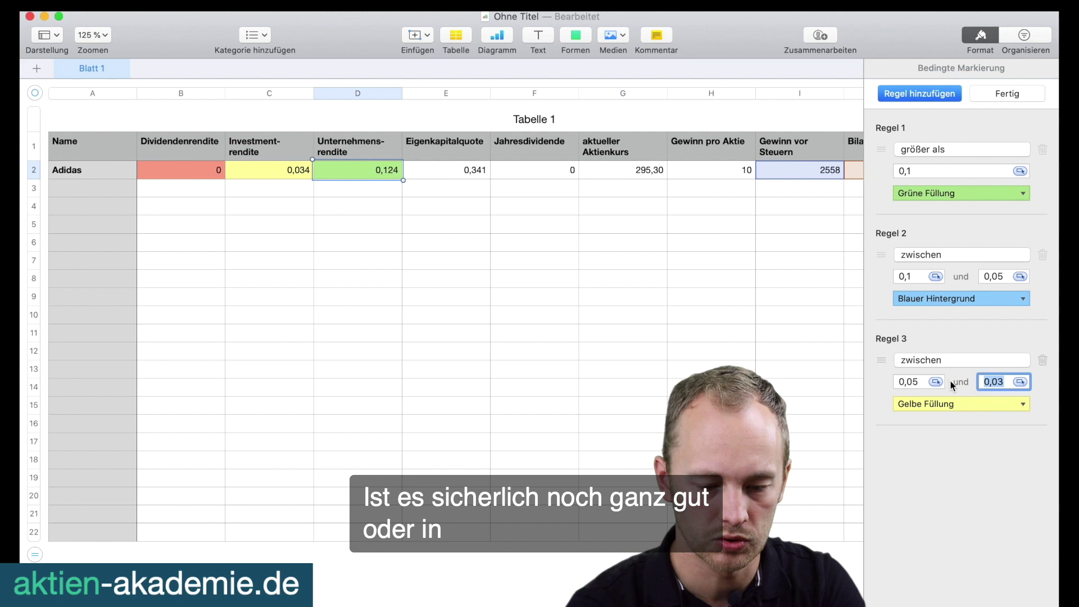
# Add a fourth rule to D2 that applies Rote Füllung to values less than 0,03, and finish editing the cell's rules.
pyautogui.click(916, 95)
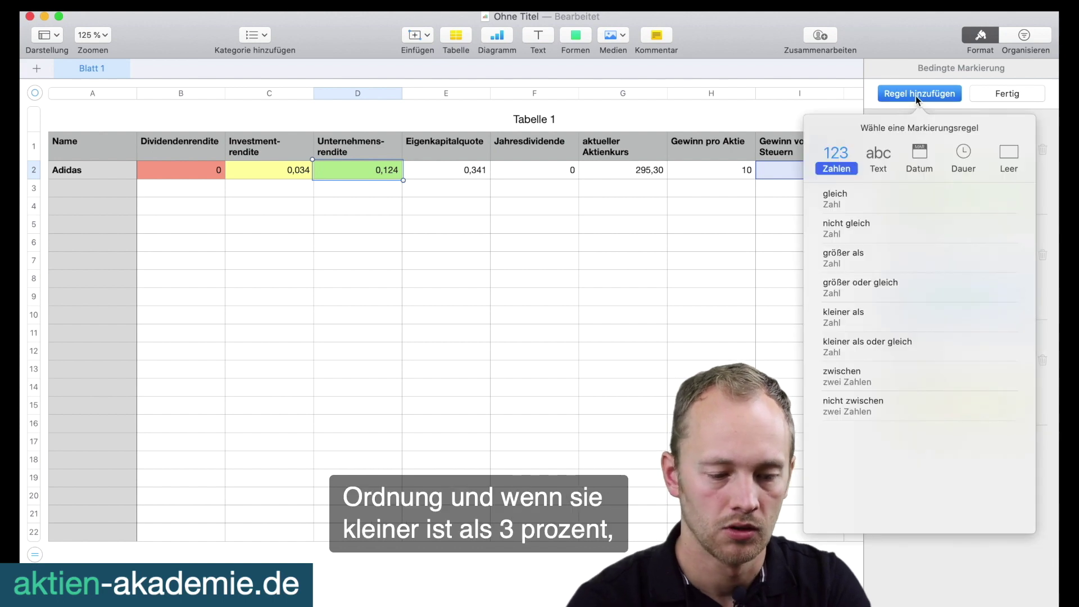
pyautogui.click(914, 321)
pyautogui.write('0,03')
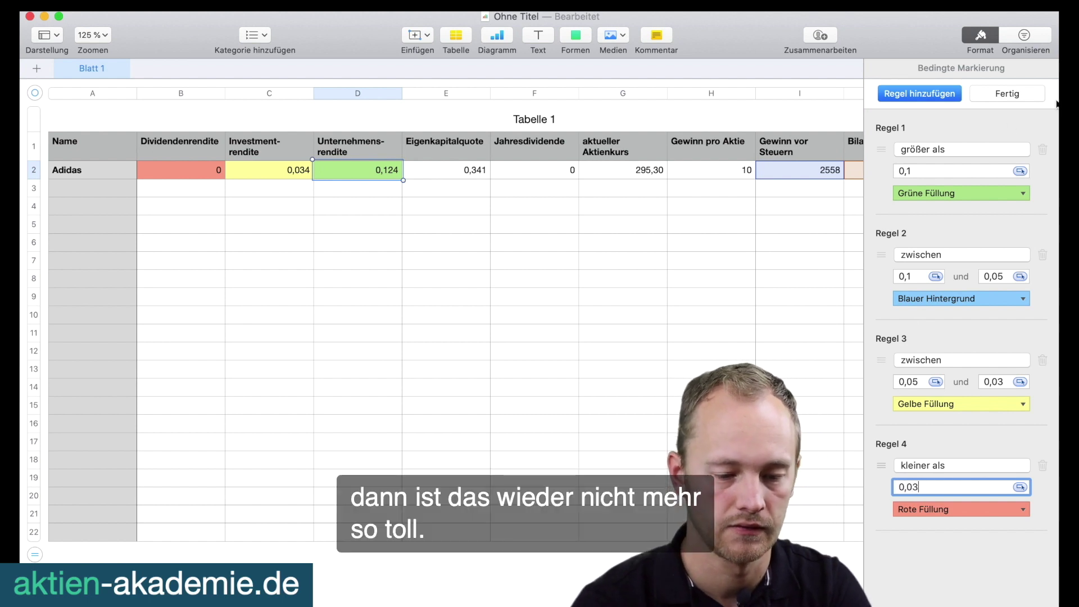
pyautogui.click(1016, 93)
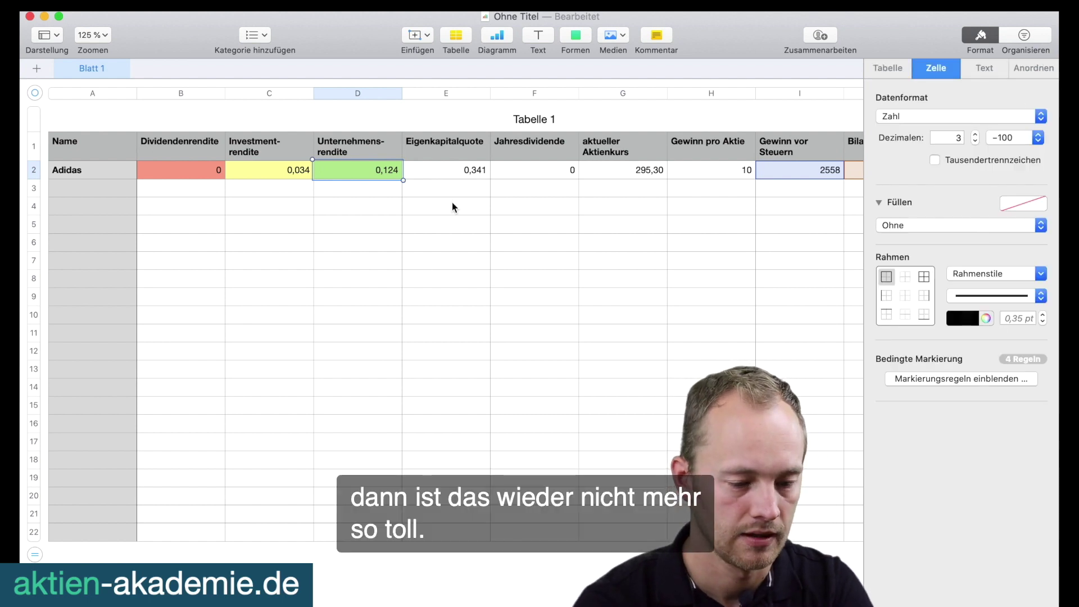
# Add a conditional highlighting rule to the Eigenkapitalquote in E2 that applies Grüne Füllung to values greater than 0,5.
pyautogui.click(455, 167)
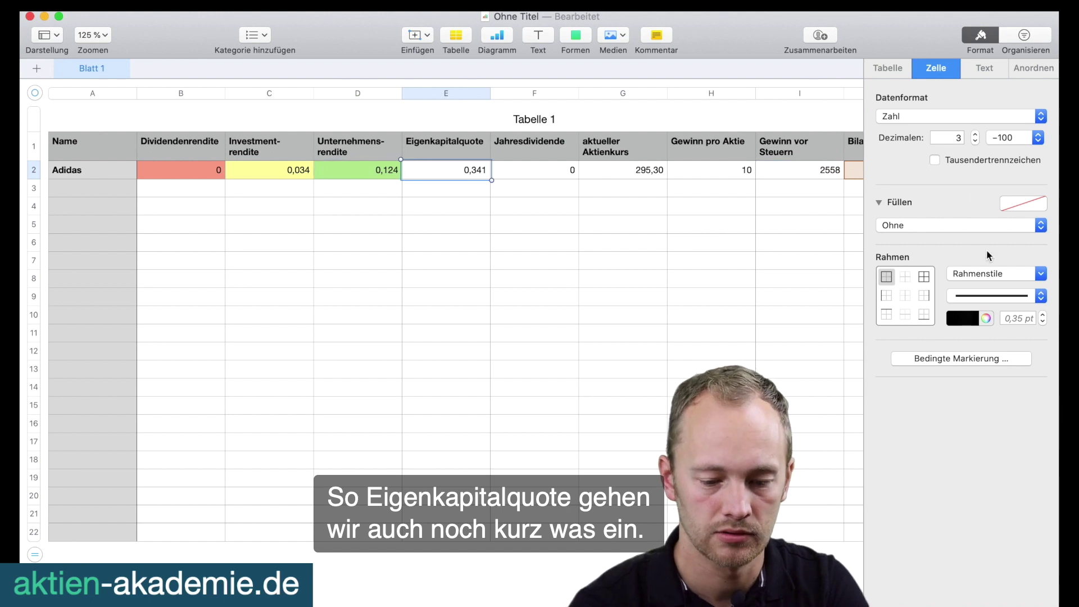
pyautogui.click(957, 359)
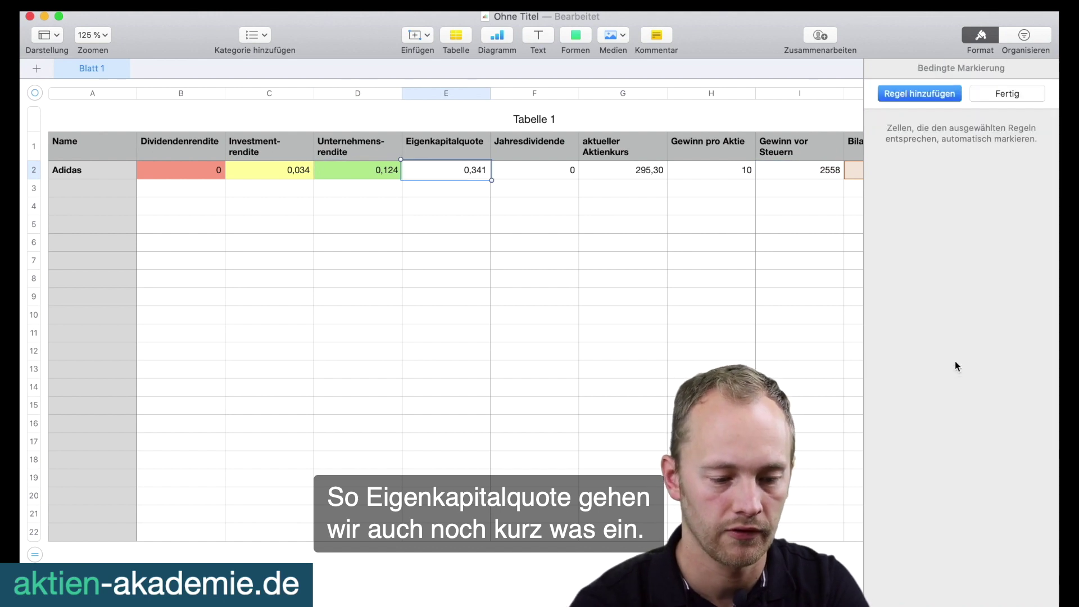
pyautogui.click(933, 95)
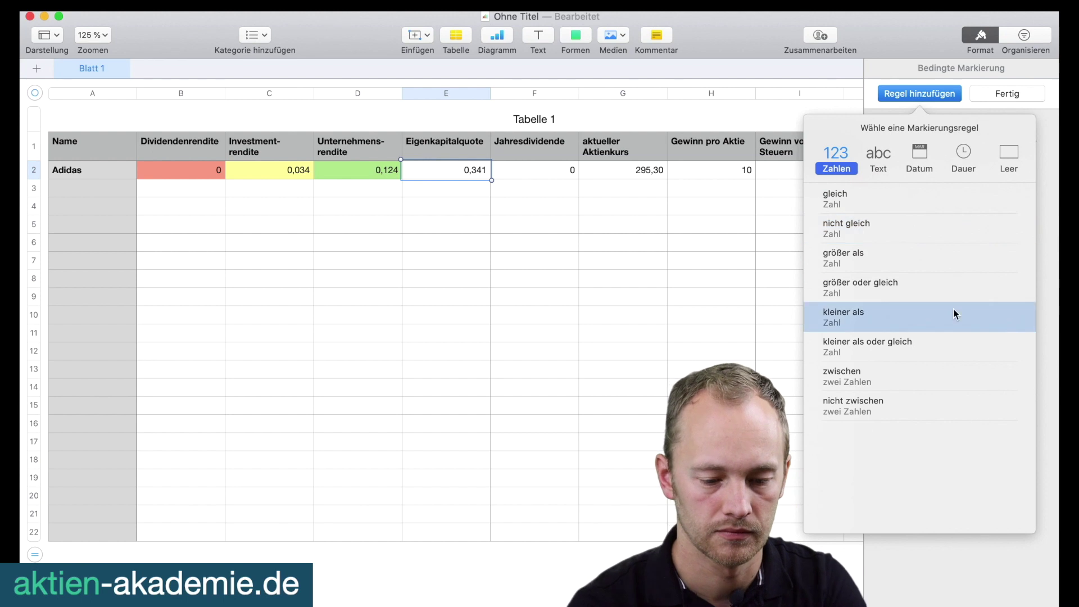
pyautogui.click(954, 255)
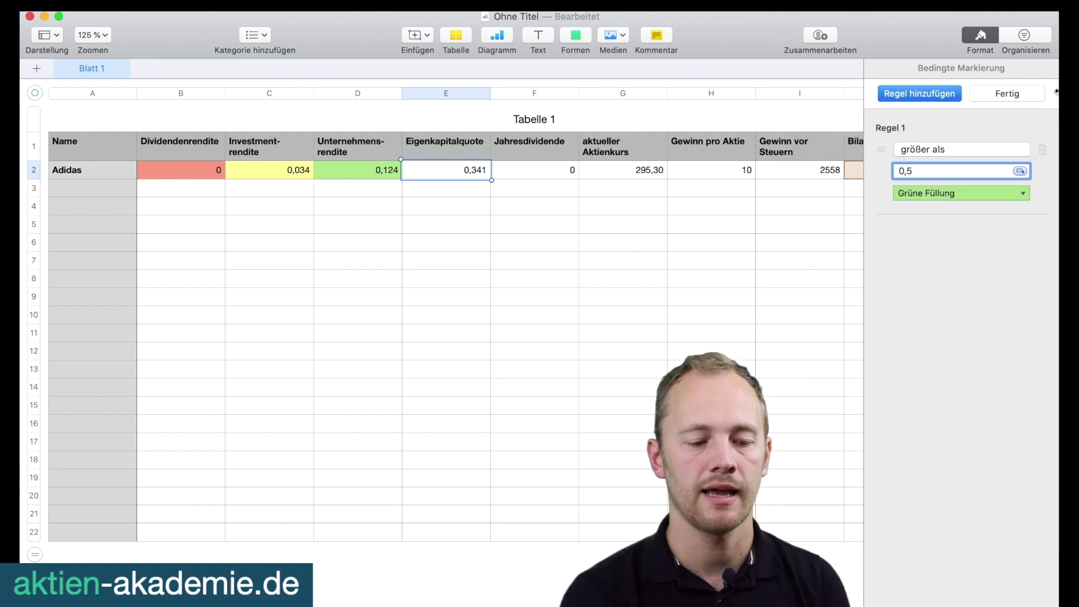
# Add a second rule to E2 that applies Blauer Hintergrund to values between 0,5 and 0,35.
pyautogui.click(914, 91)
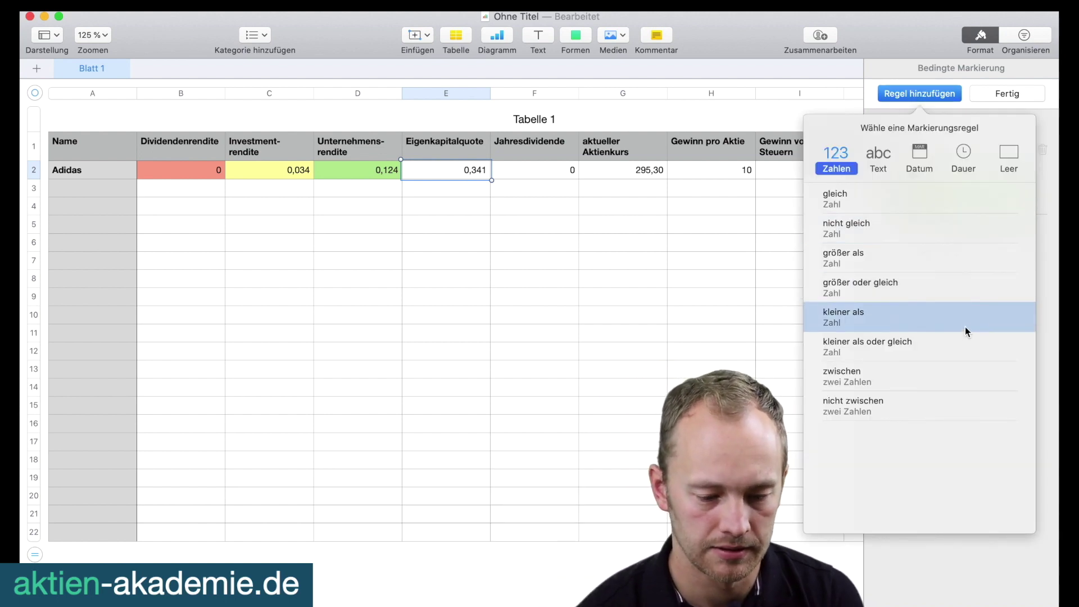
pyautogui.click(967, 369)
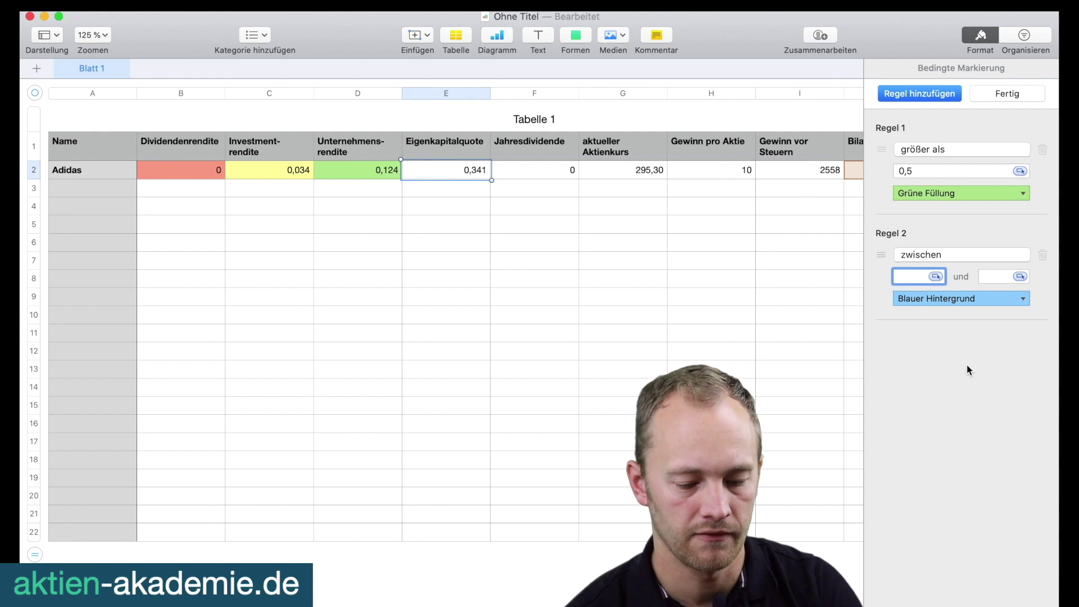
pyautogui.write('0,5')
pyautogui.click(995, 276)
pyautogui.write('0,')
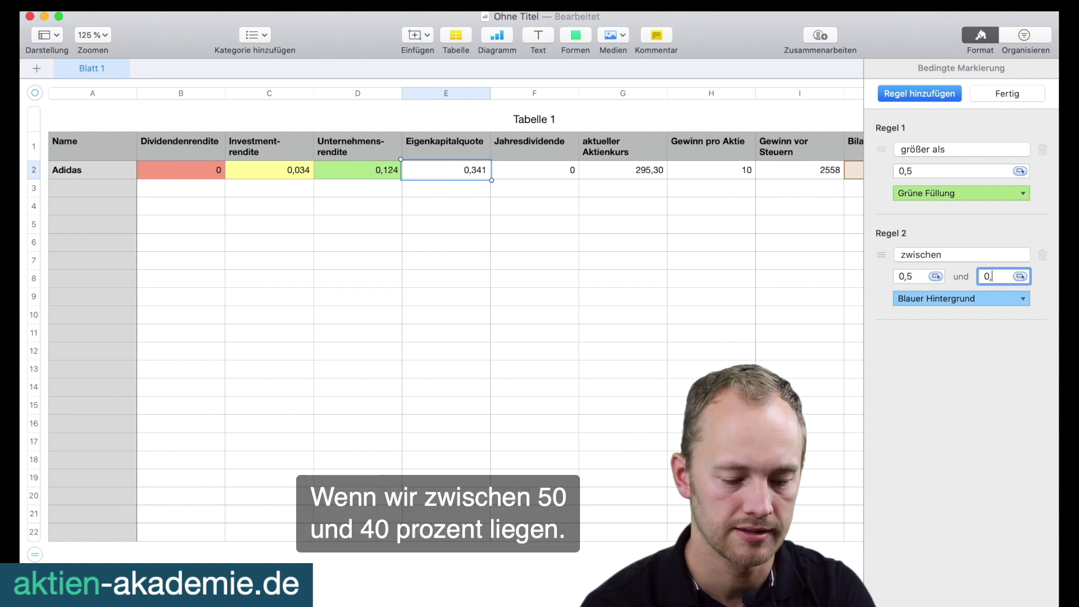
pyautogui.write('34')
pyautogui.press('BackSpace')
pyautogui.write('35')
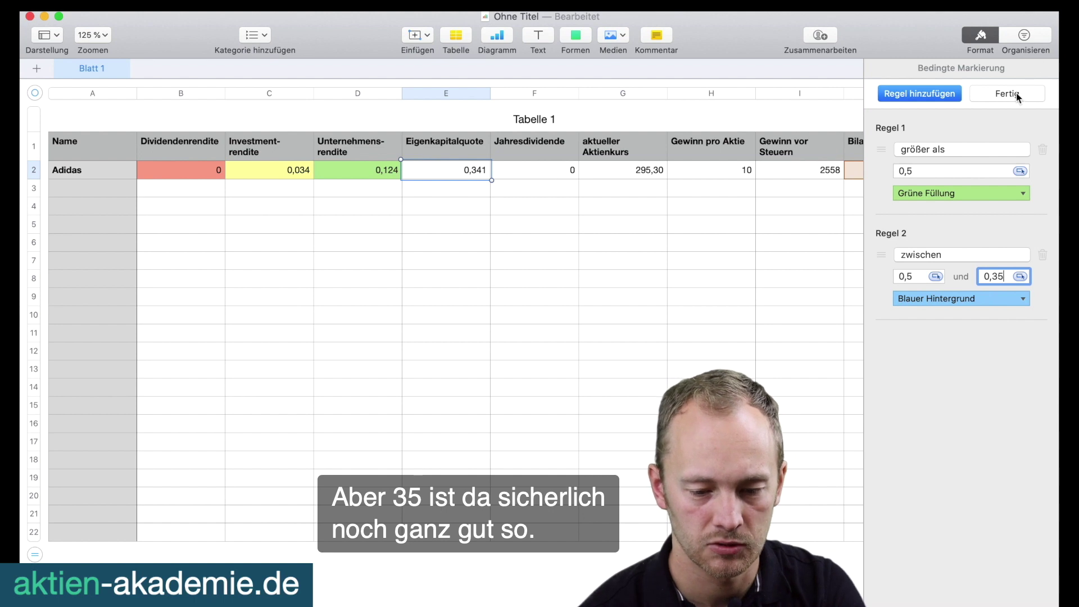
# Add a third rule to E2 that applies Gelbe Füllung to values between 0,35 and 0,25.
pyautogui.click(906, 94)
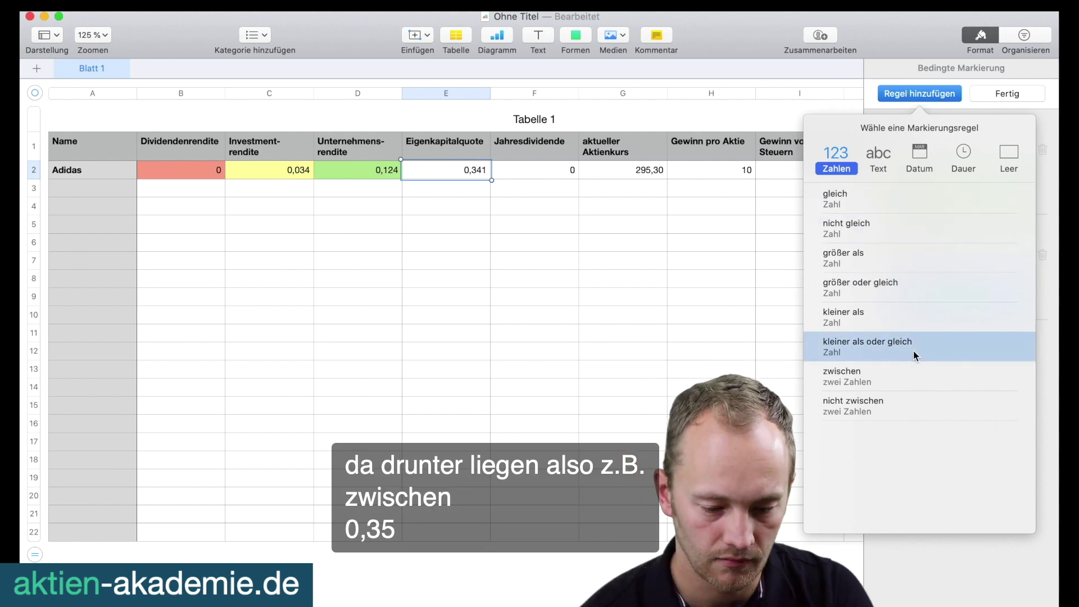
pyautogui.click(911, 372)
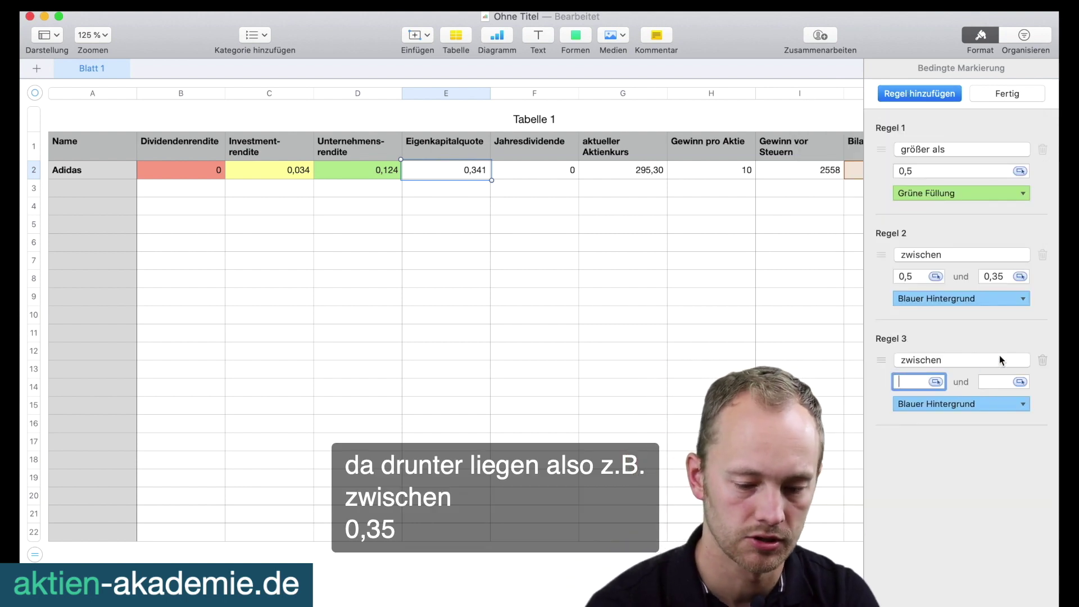
pyautogui.write('0,35')
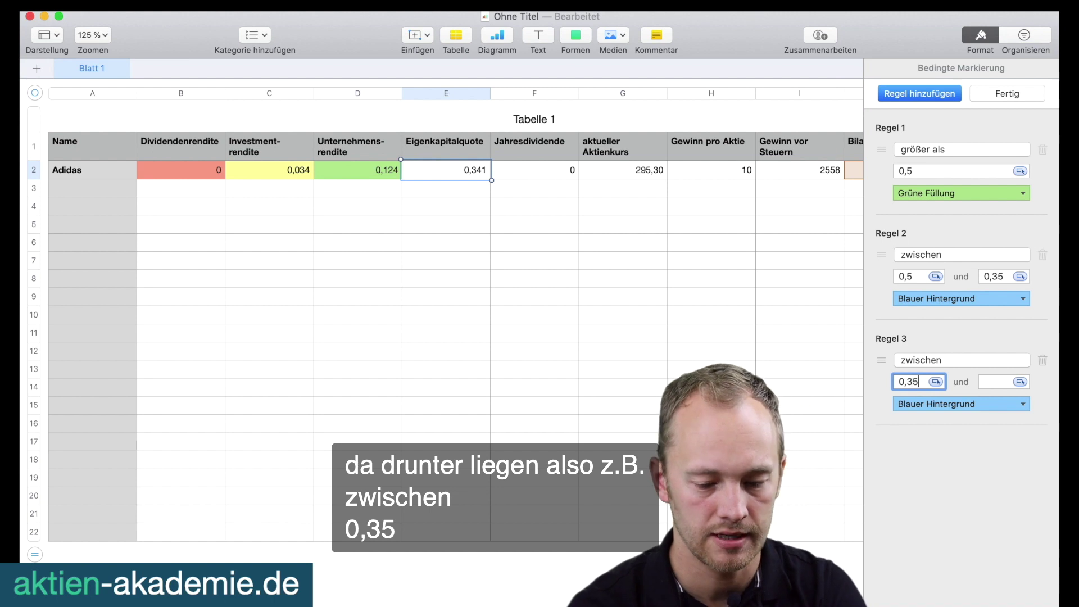
pyautogui.press('Tab')
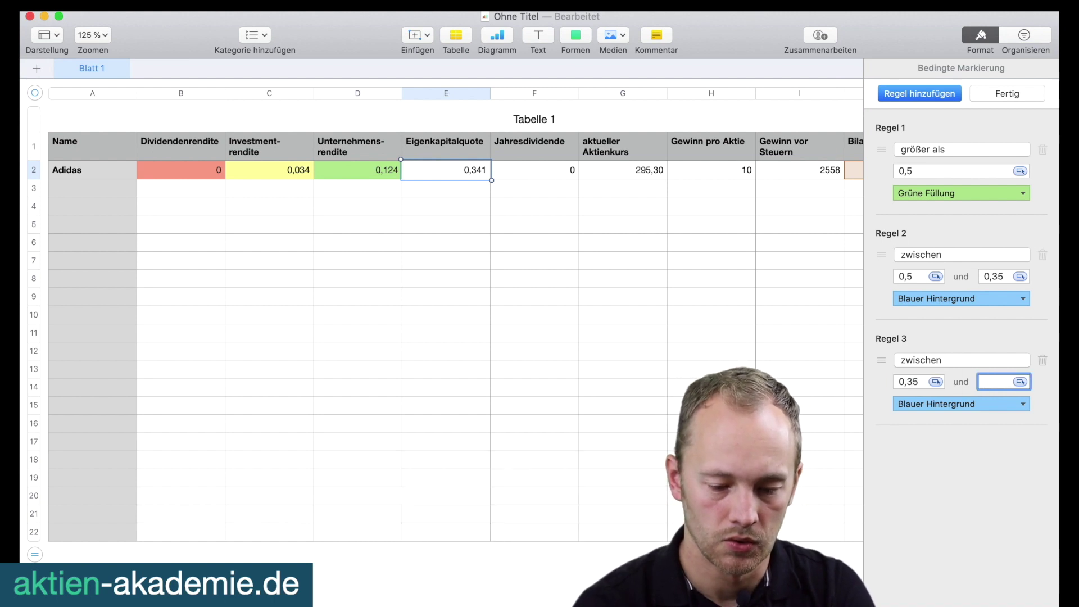
pyautogui.write('0,25')
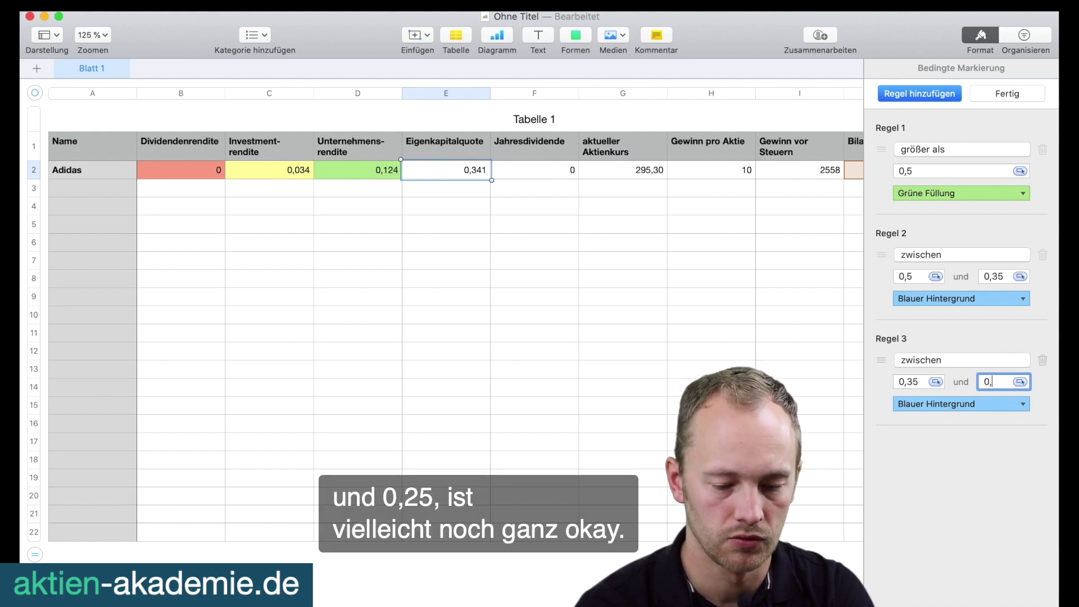
pyautogui.click(999, 404)
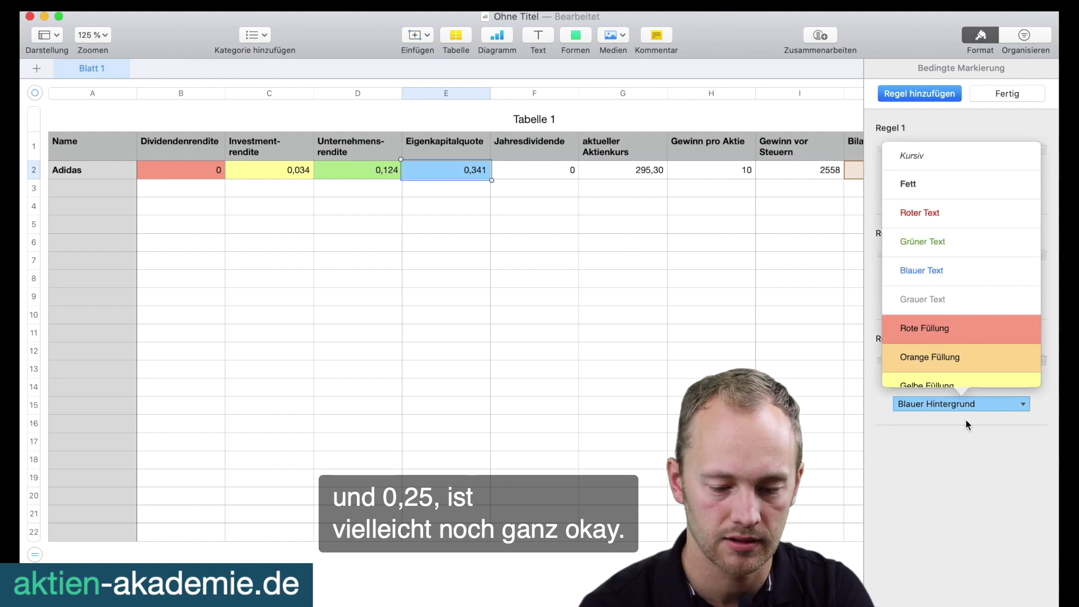
pyautogui.click(966, 383)
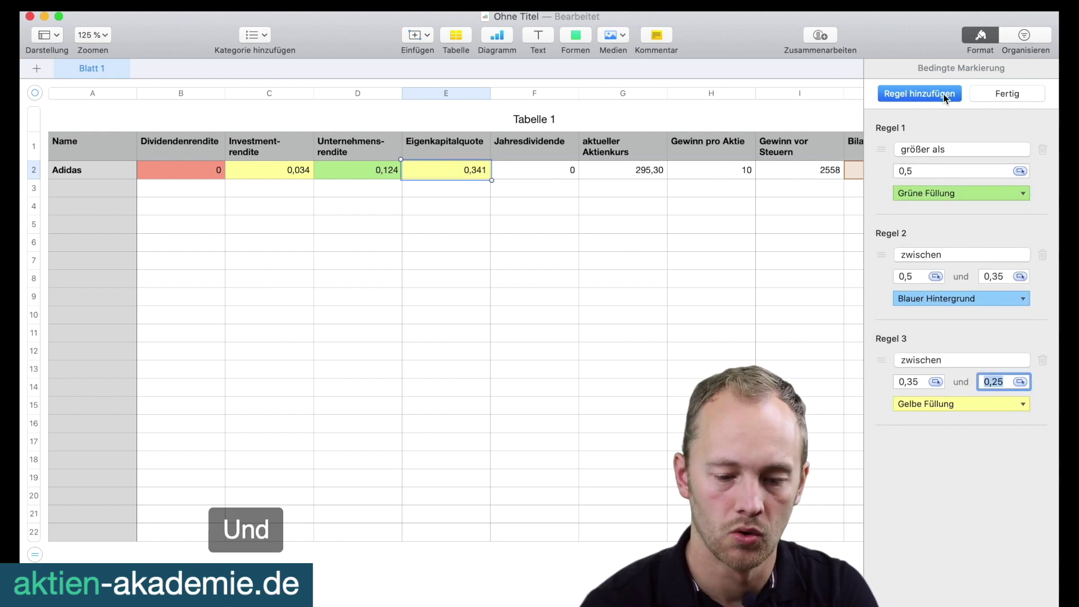
# Add a fourth rule to E2 that applies Rote Füllung to values less than 0,25.
pyautogui.click(919, 93)
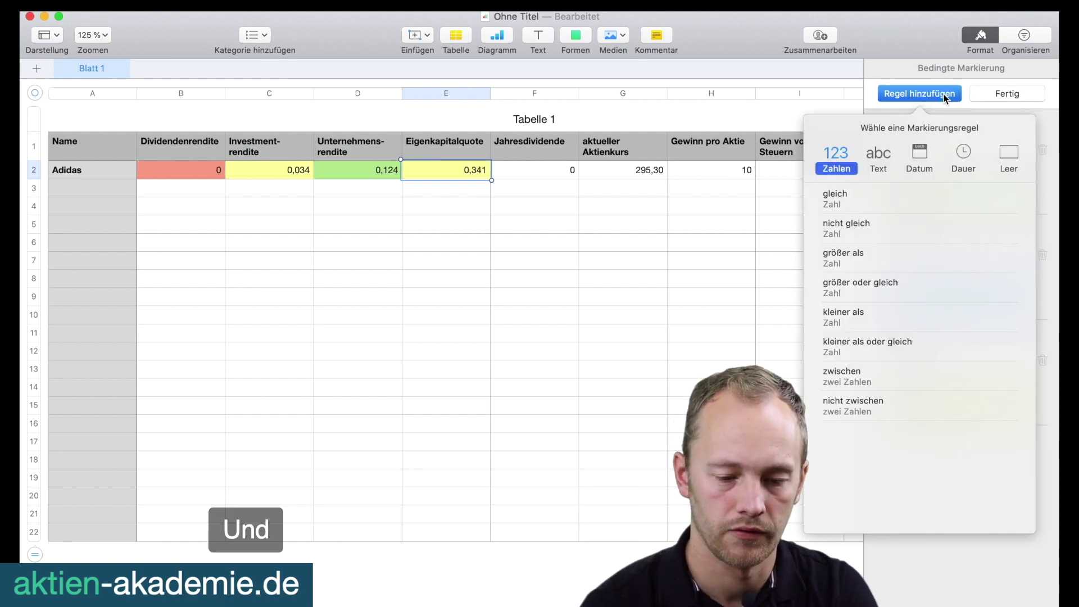
pyautogui.click(898, 321)
pyautogui.write('0,25')
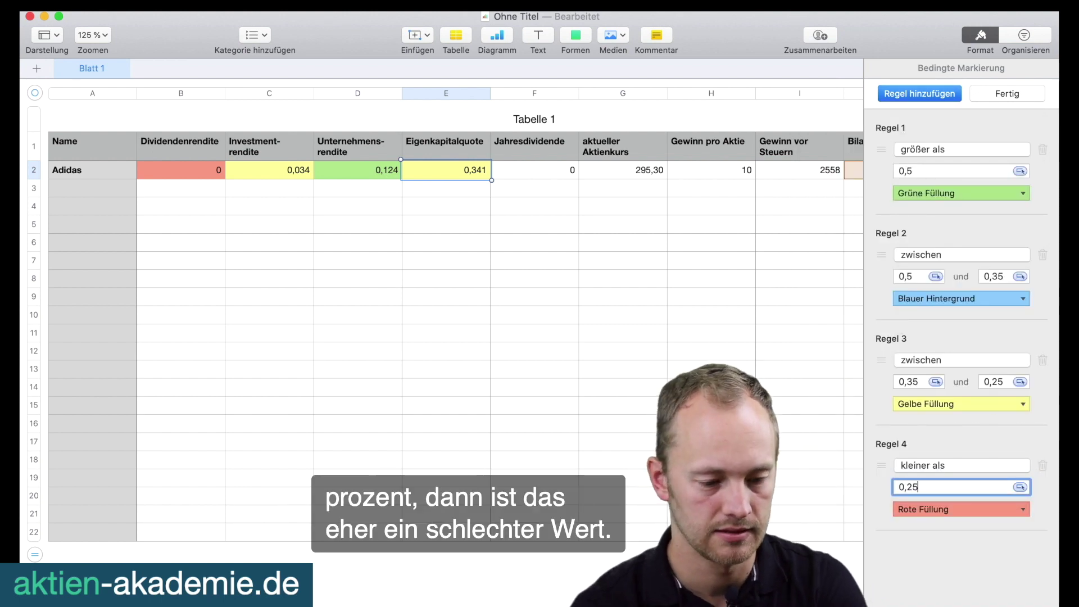
pyautogui.press('Return')
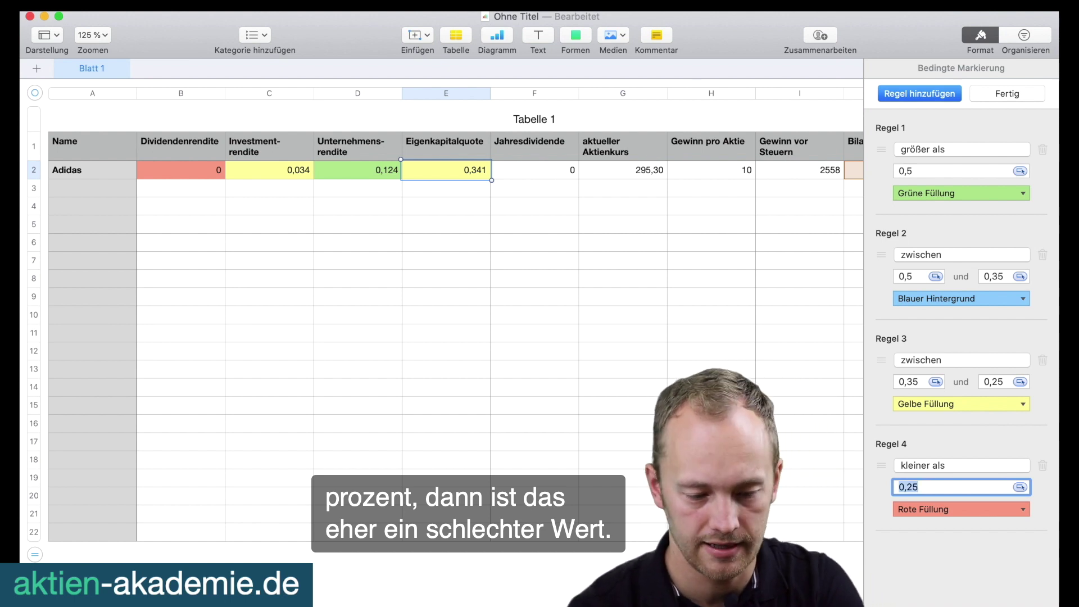
pyautogui.click(528, 386)
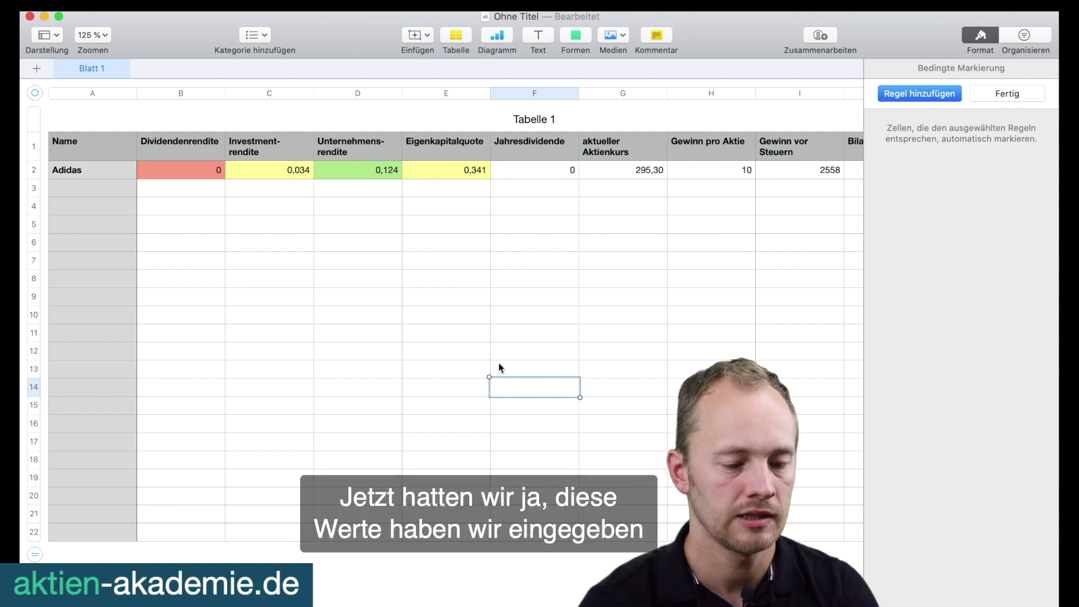
pyautogui.click(548, 176)
pyautogui.hscroll(5, 547, 174)
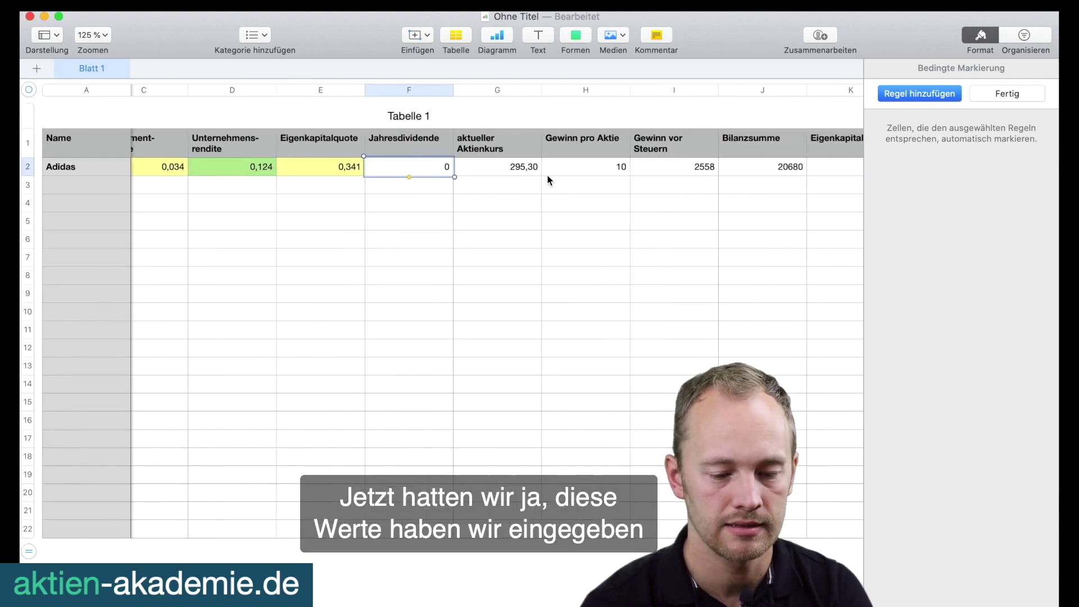
pyautogui.keyDown('shift'); pyautogui.click(755, 169); pyautogui.keyUp('shift')
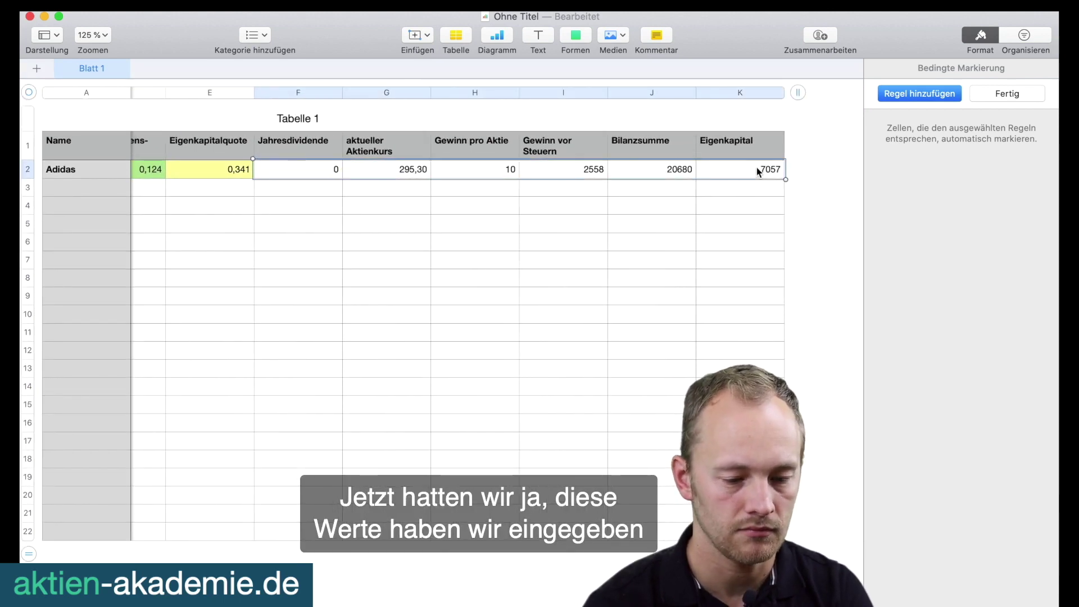
pyautogui.hscroll(-5, 703, 219)
# Fill the ratio formulas and highlighting rules of B2:E2 down to row 22.
pyautogui.moveTo(444, 174); pyautogui.dragTo(179, 171)
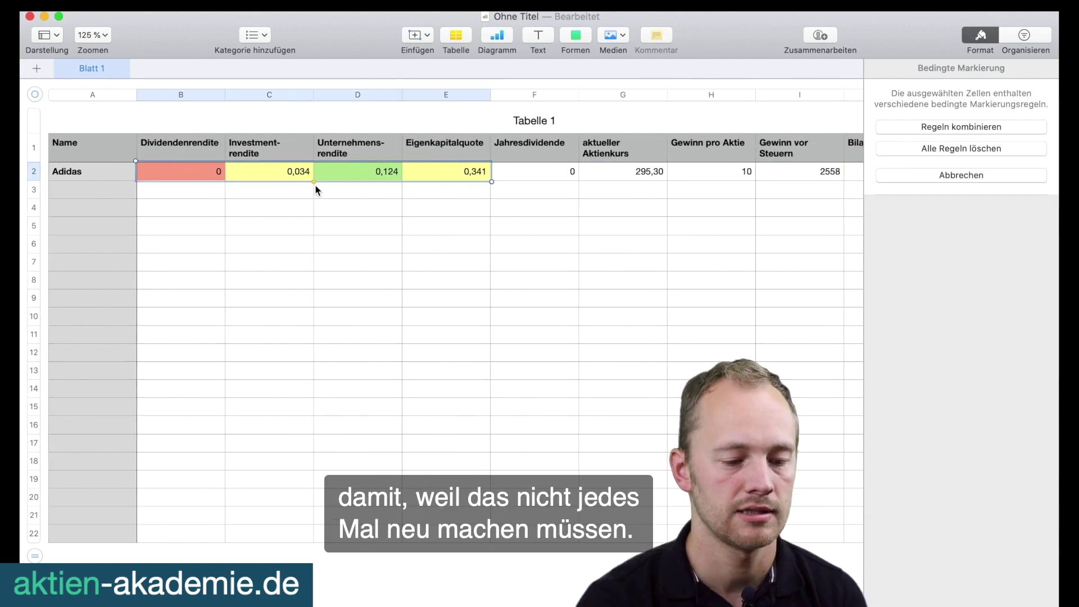
pyautogui.moveTo(314, 182); pyautogui.dragTo(399, 594)
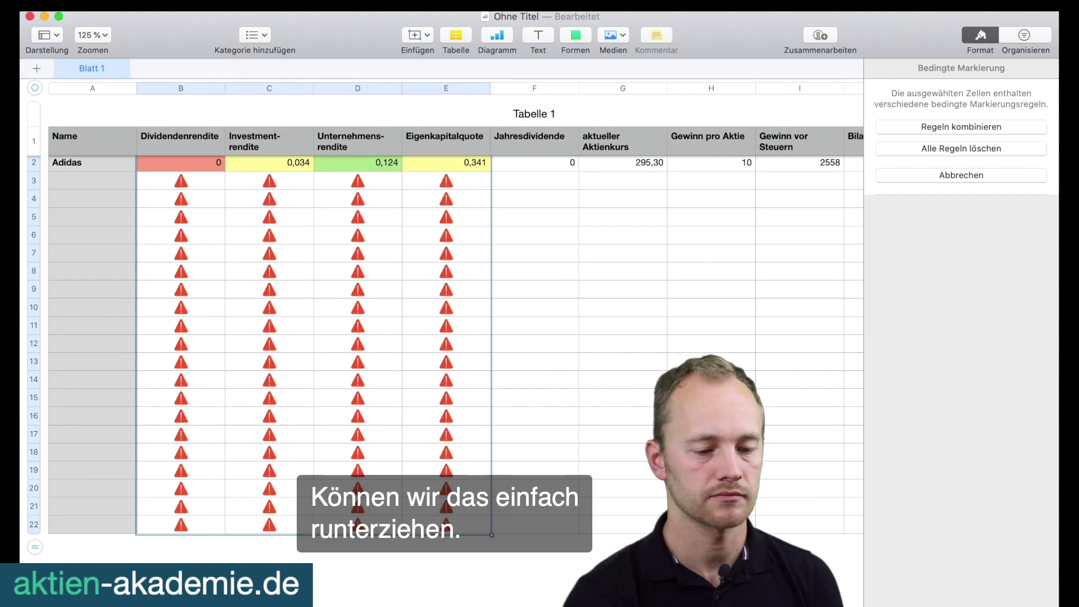
pyautogui.scroll(1, 402, 473)
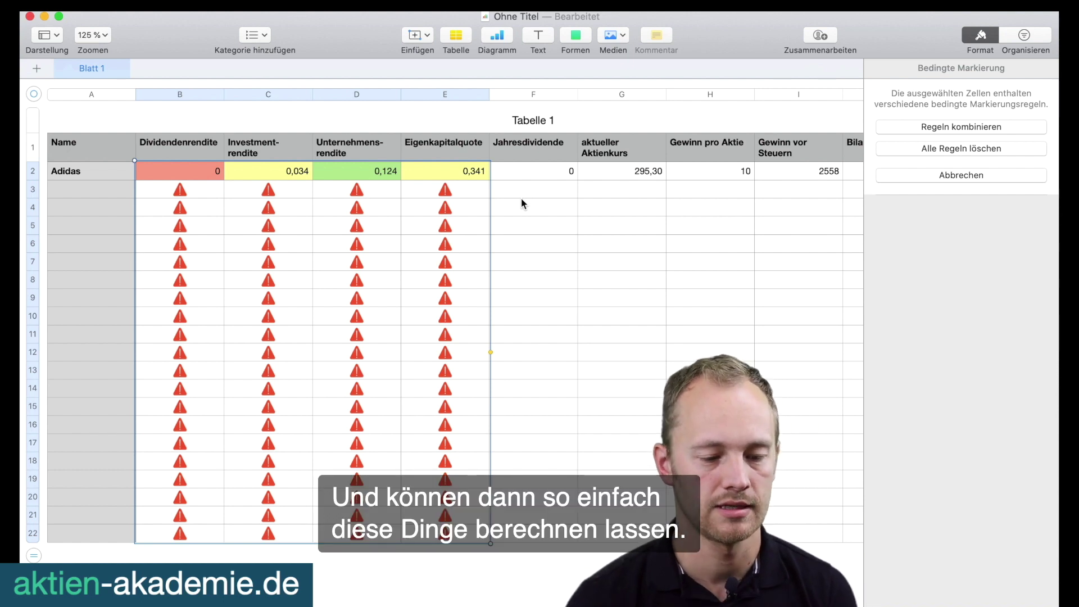
# Switch to finanzen.net in Safari, open the Allianz share from the DAX list in a new tab and go to its Bilanz/GuV page.
pyautogui.click(533, 190)
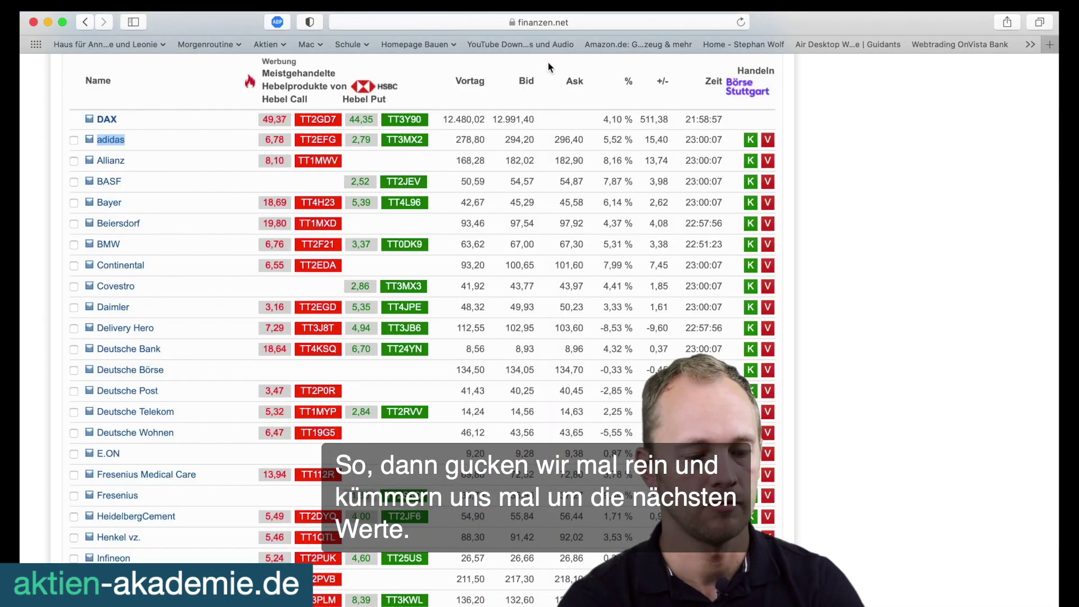
pyautogui.click(163, 160)
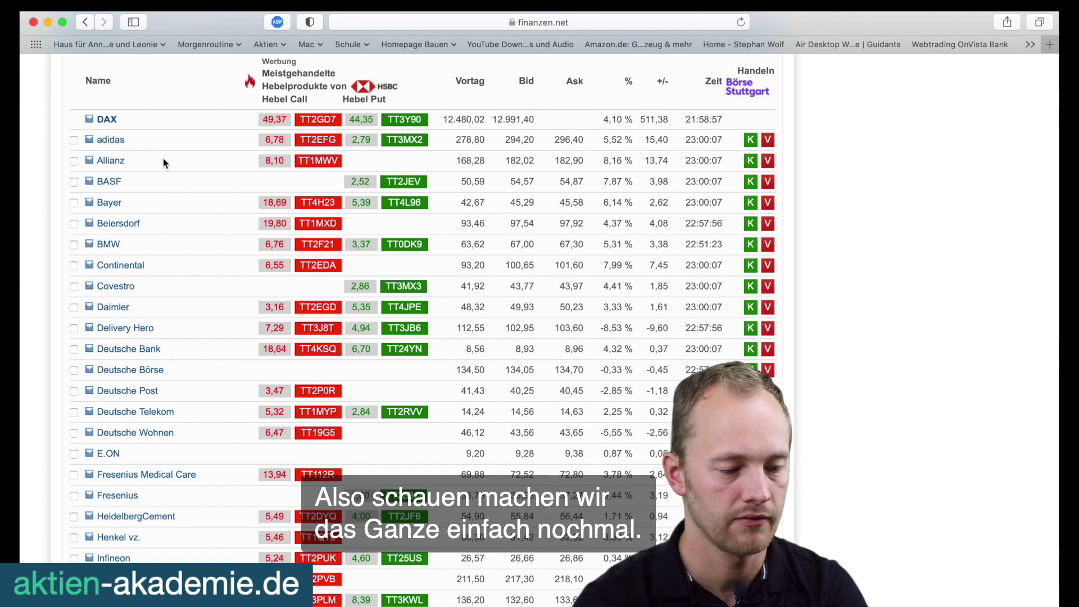
pyautogui.keyDown('super'); pyautogui.click(110, 161); pyautogui.keyUp('super')
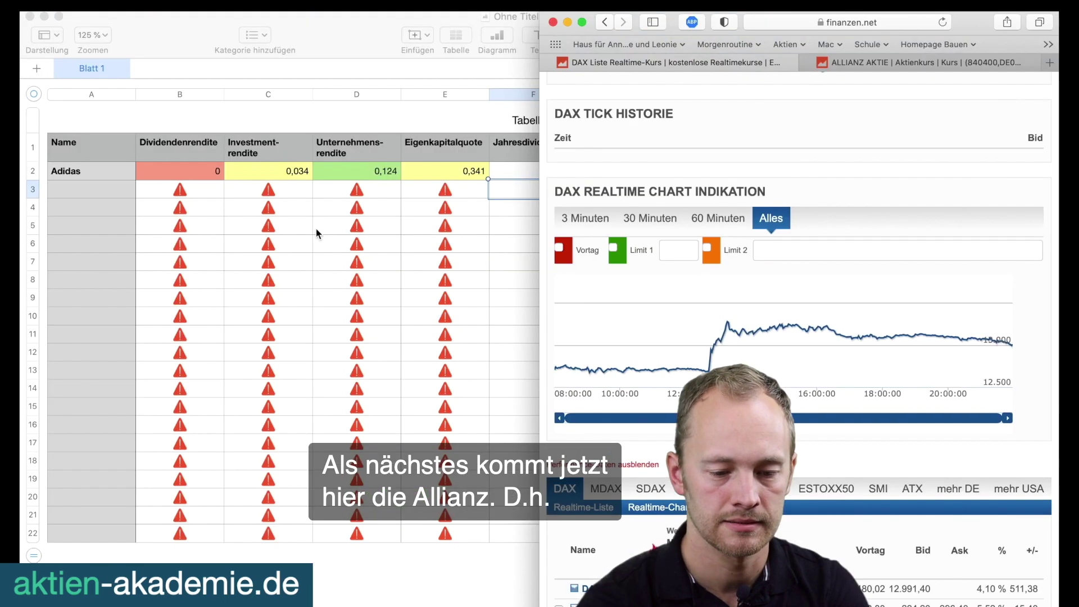
pyautogui.click(930, 63)
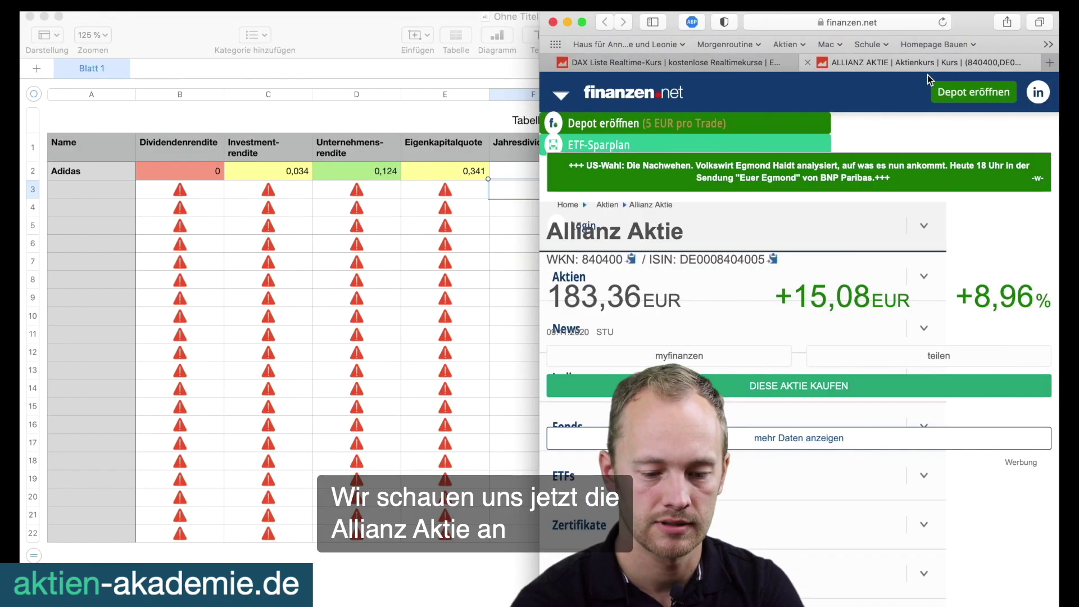
pyautogui.scroll(-1, 854, 270)
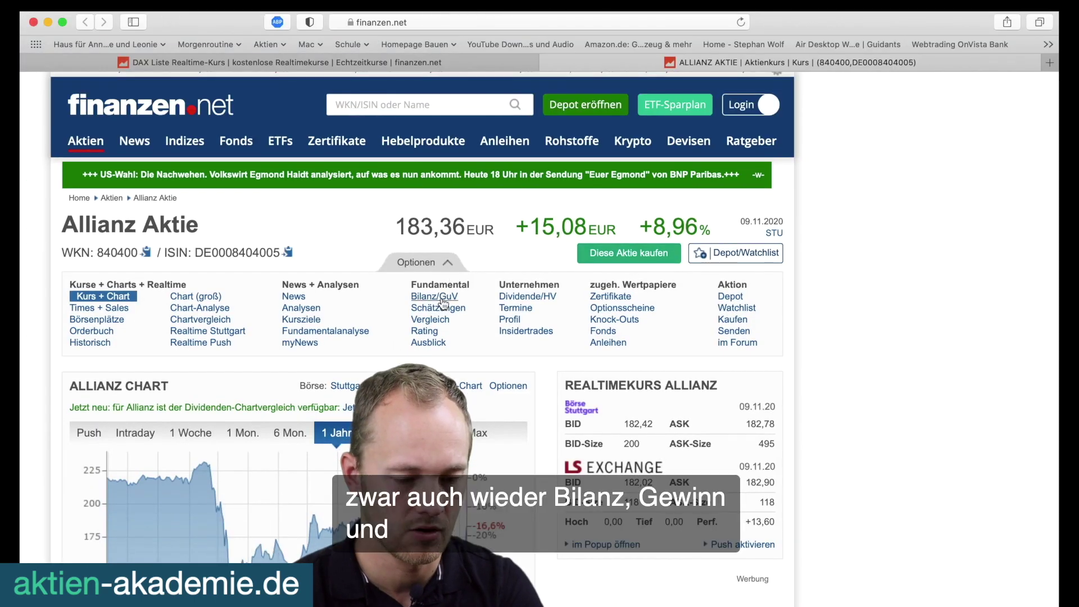
pyautogui.click(443, 302)
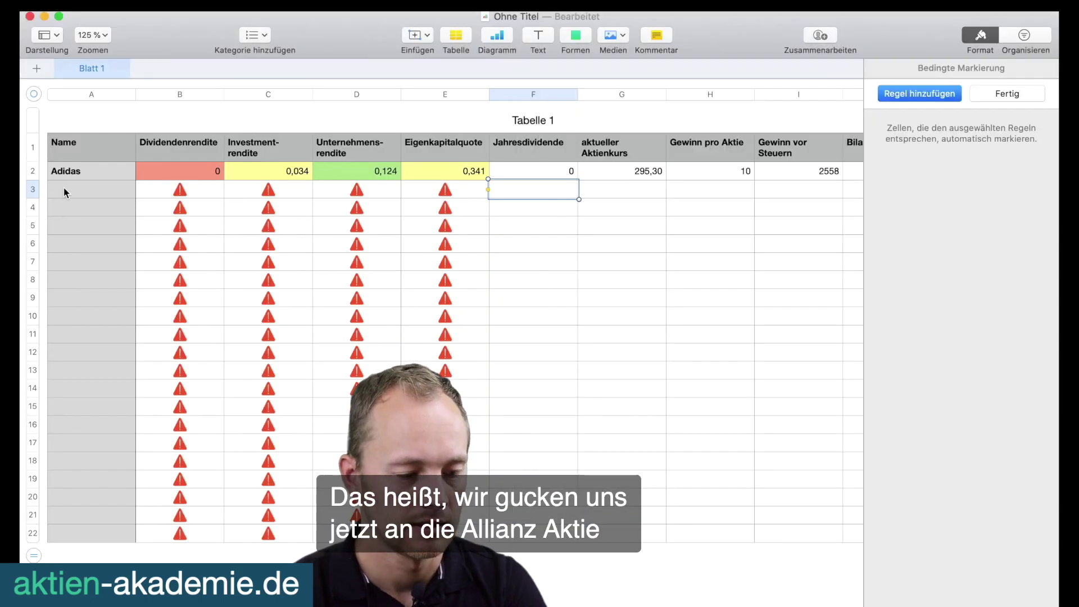
# Back in Numbers, hide the formatting sidebar and enter Allianz as the name in A3.
pyautogui.click(63, 188)
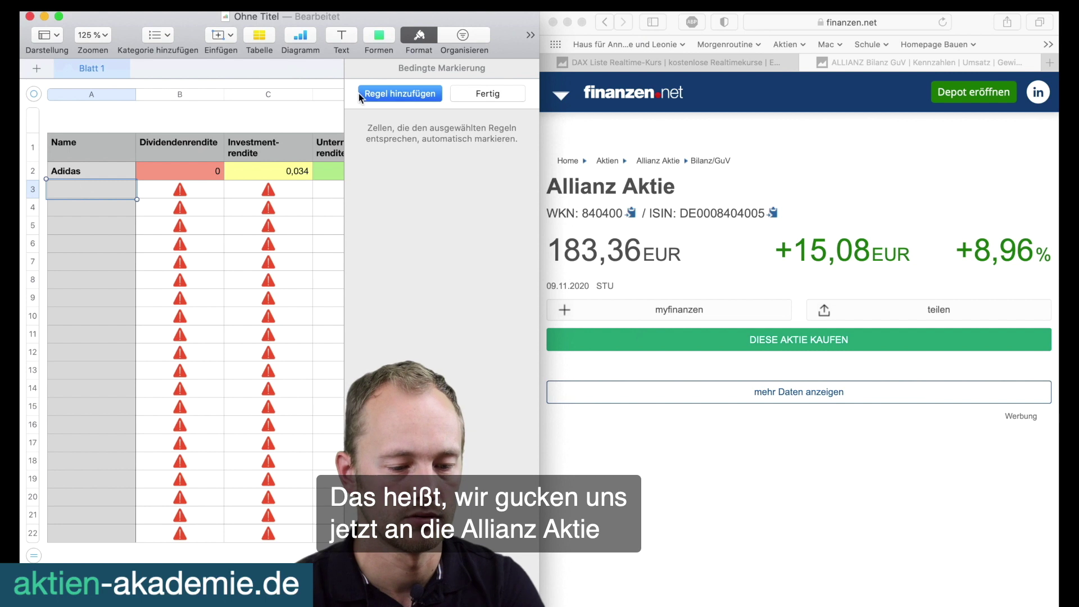
pyautogui.click(423, 36)
pyautogui.write('A')
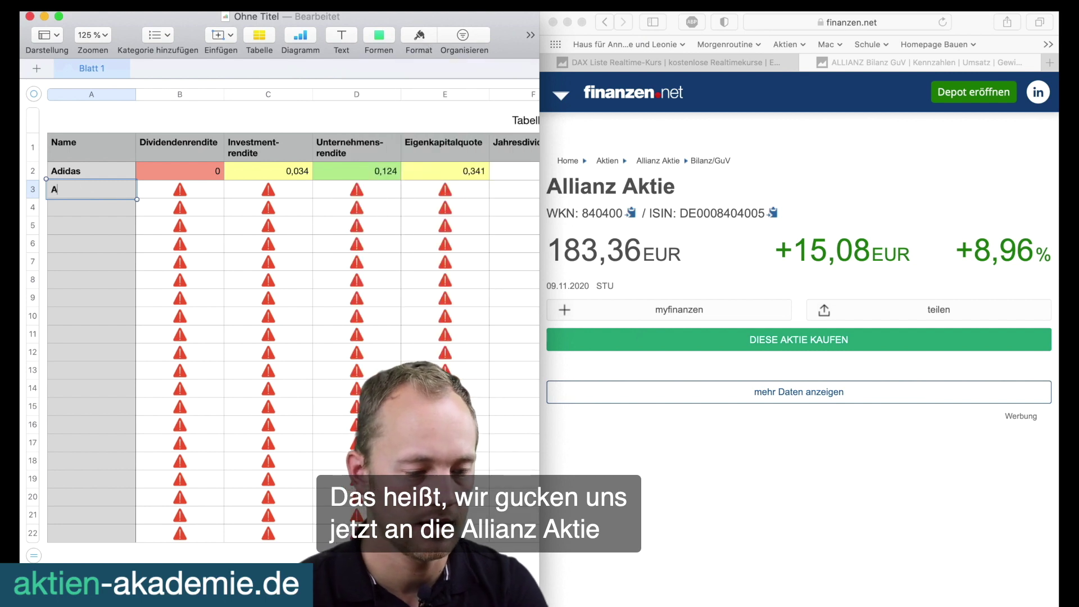
pyautogui.write('llianz')
pyautogui.press('Tab')
# Enter 183,36 as the aktueller Aktienkurs of Allianz in G3, leaving the Jahresdividende cell empty.
pyautogui.press('Tab')
pyautogui.press('Tab')
pyautogui.press('Tab')
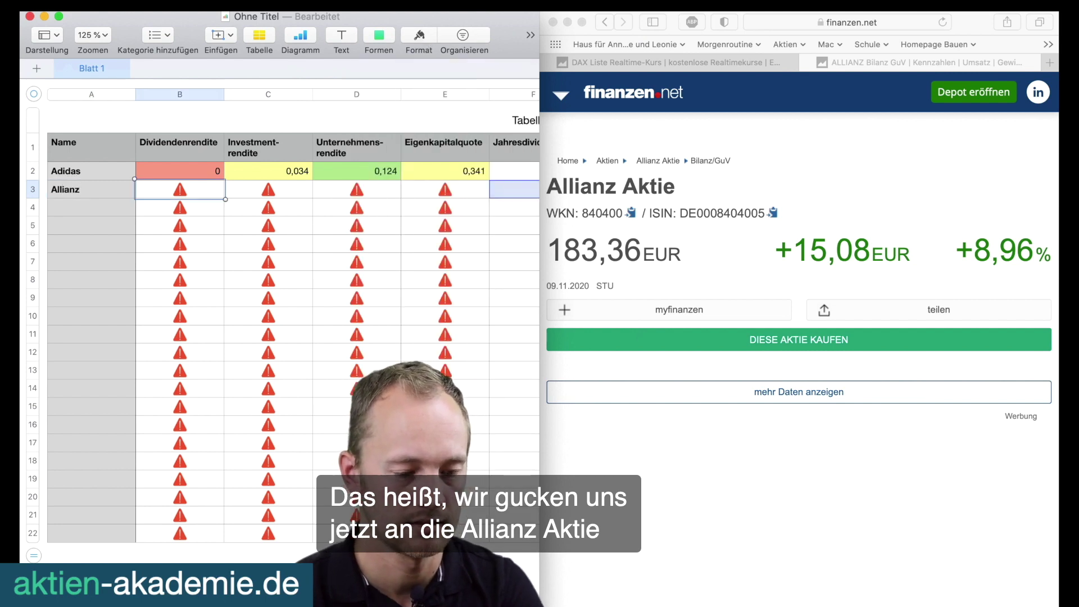
pyautogui.press('Tab')
pyautogui.write('q')
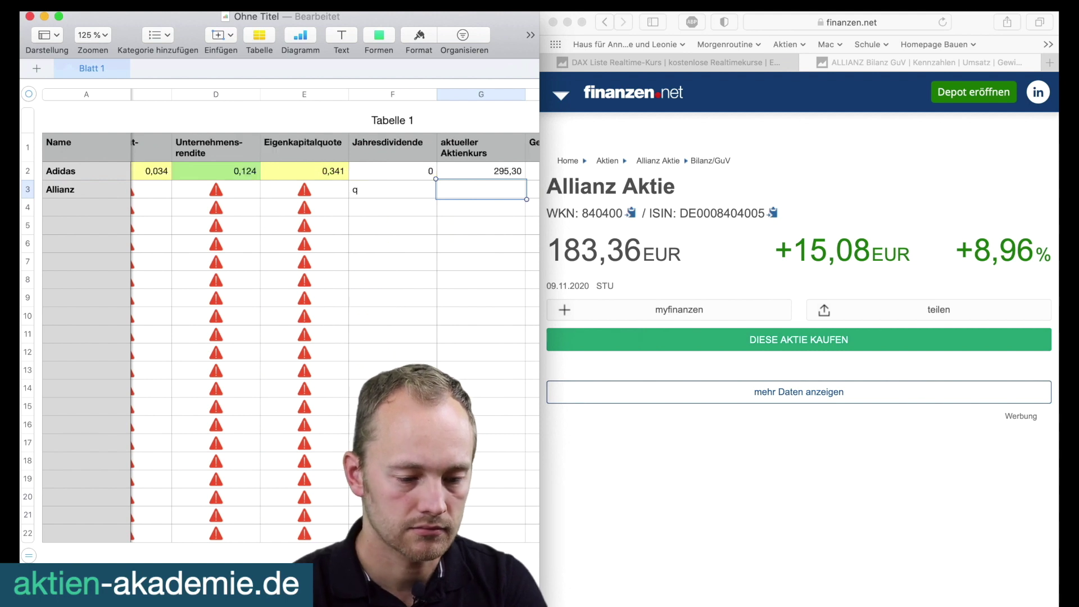
pyautogui.press('BackSpace')
pyautogui.press('Tab')
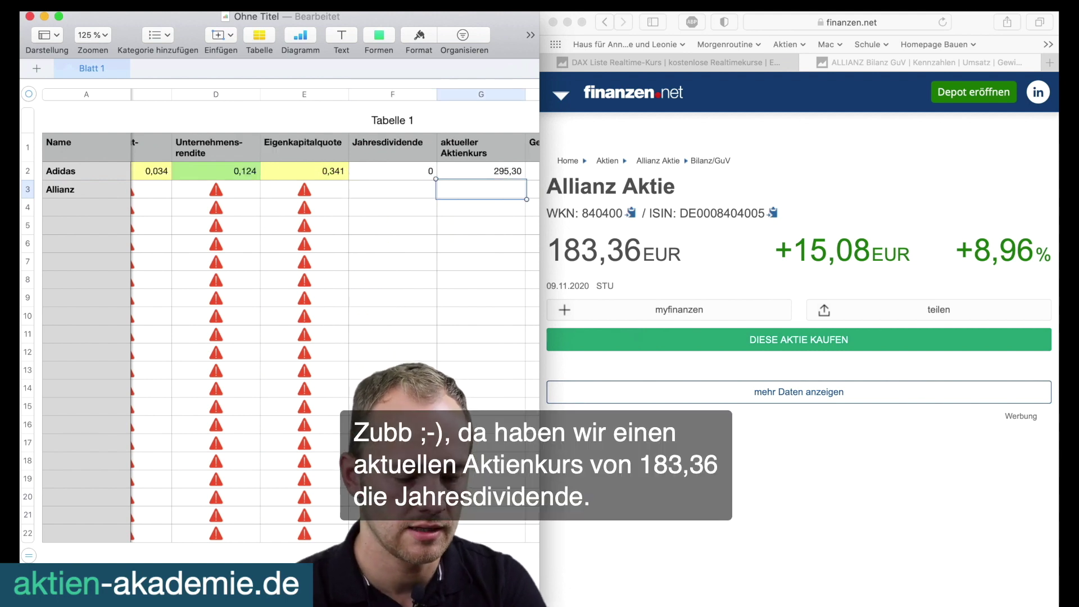
pyautogui.write('183,')
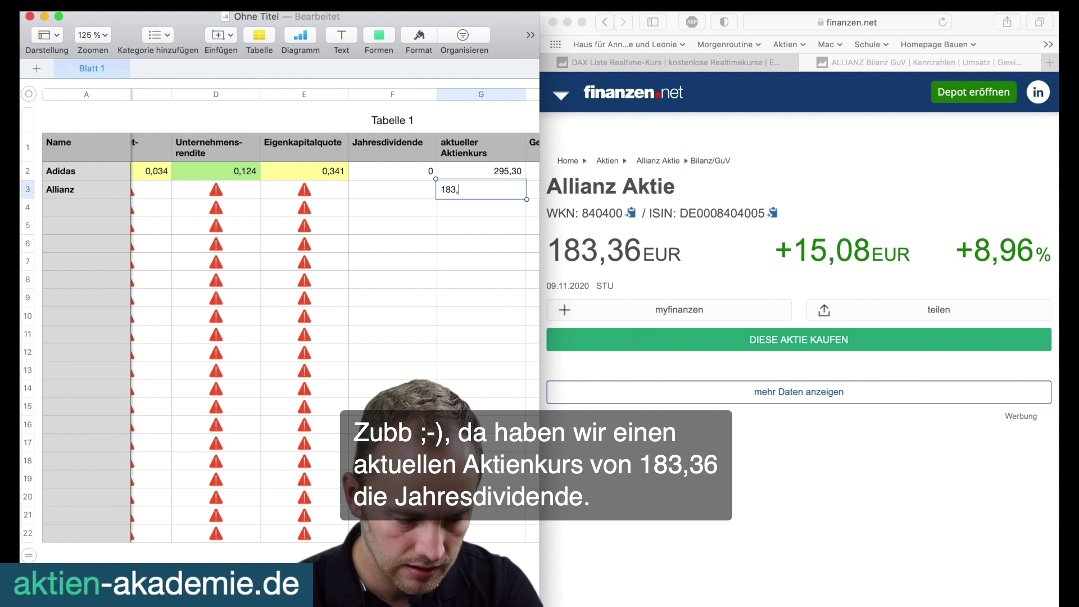
pyautogui.write('36')
# Look up the Dividende je Aktie in the Allianz share figures and enter 9 as the Jahresdividende in F3.
pyautogui.hotkey('shift', 'Tab')
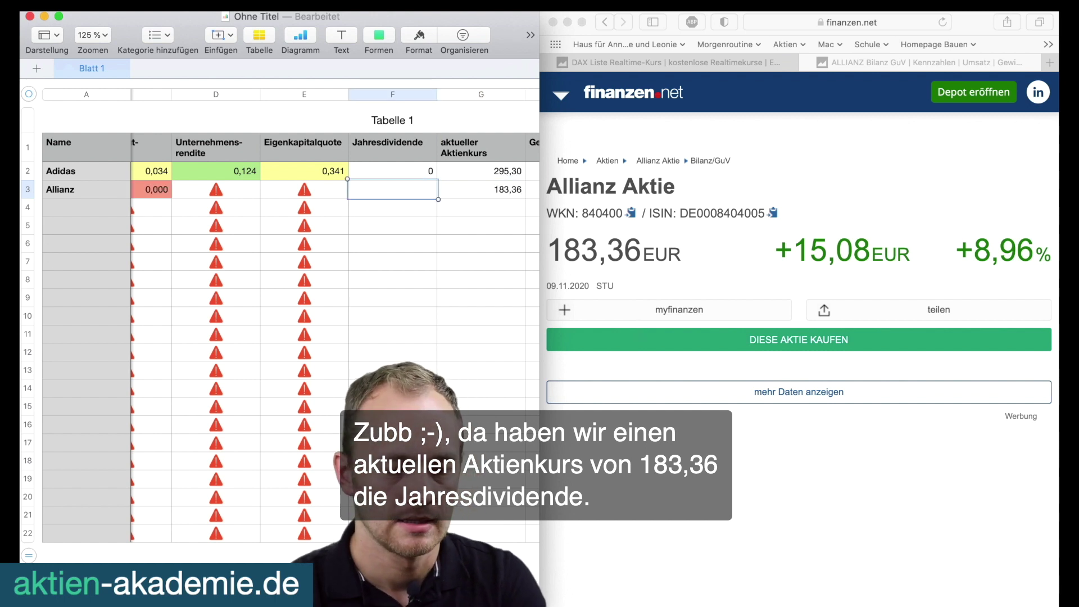
pyautogui.click(744, 396)
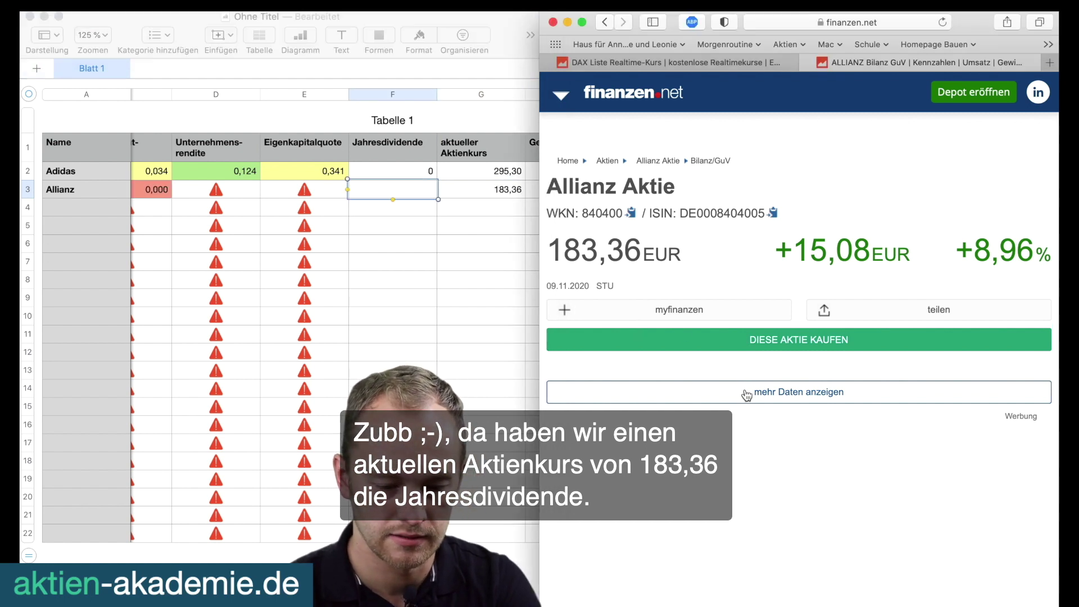
pyautogui.scroll(-10, 772, 396)
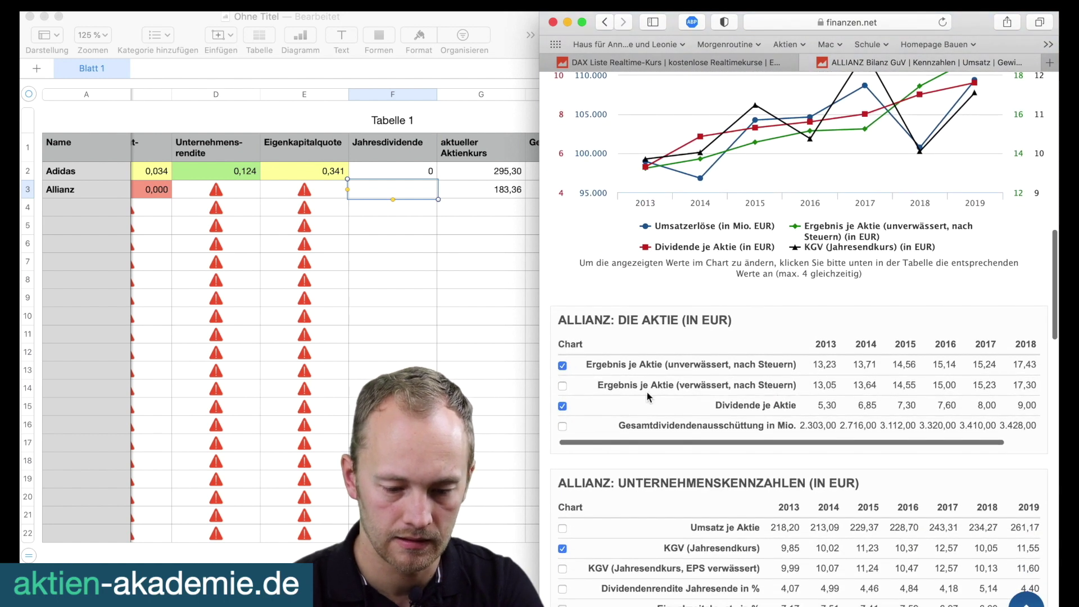
pyautogui.click(409, 192)
pyautogui.write('9')
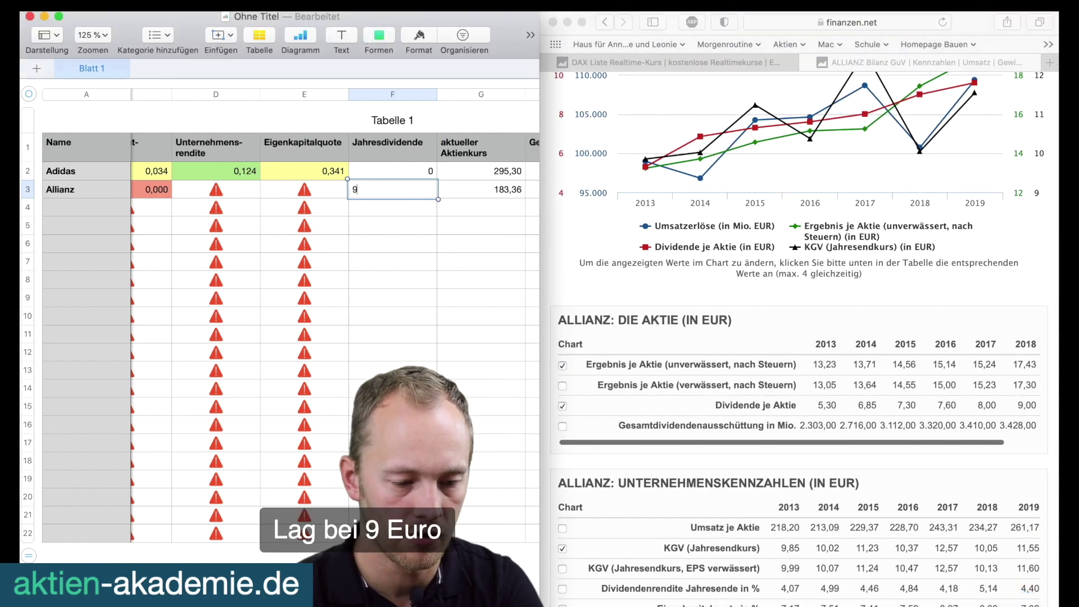
pyautogui.press('Tab')
# Look up the 2019 Dividende je Aktie of Allianz and correct the Jahresdividende in F3 to 9,60.
pyautogui.press('Tab')
pyautogui.press('Tab')
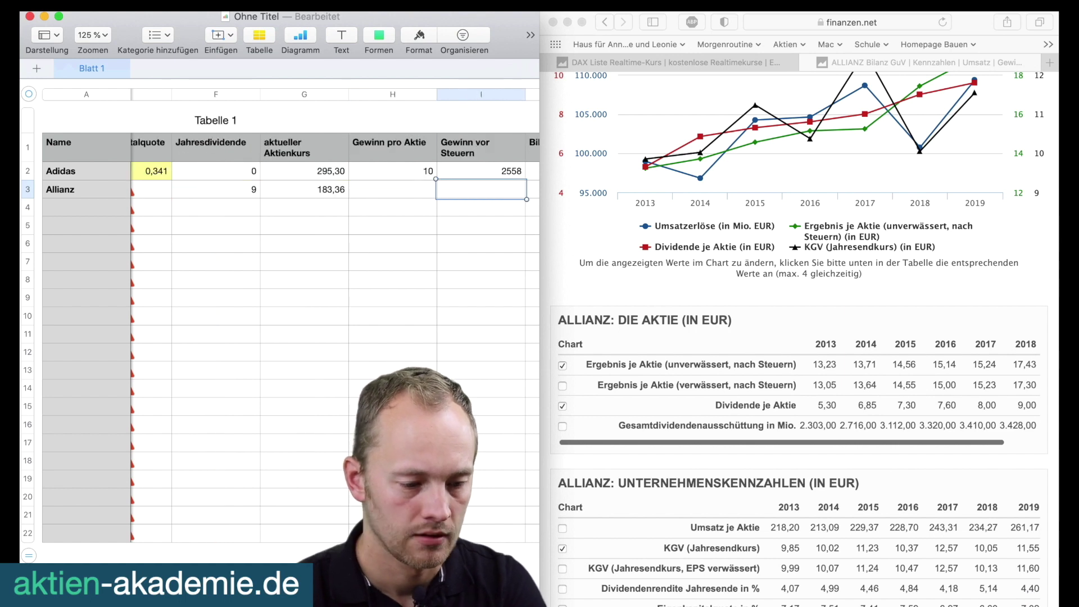
pyautogui.click(393, 190)
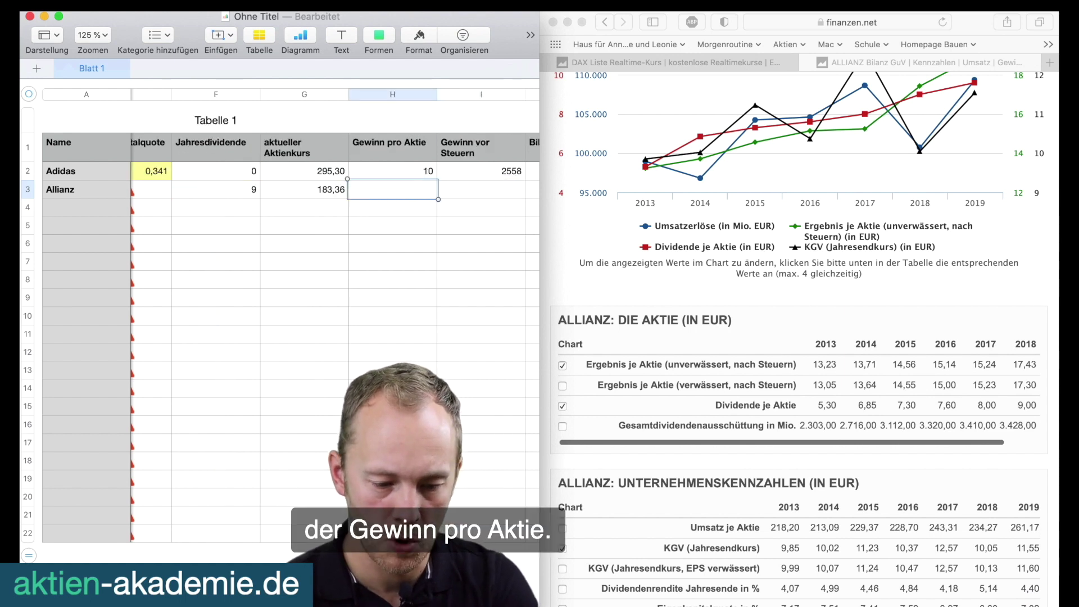
pyautogui.hscroll(2, 928, 386)
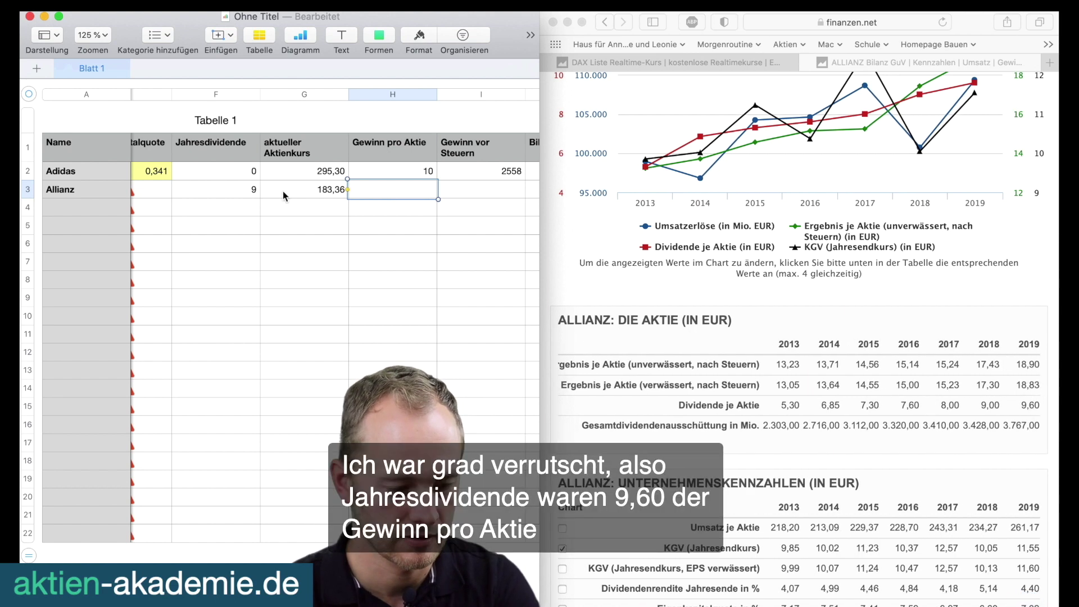
pyautogui.click(237, 192)
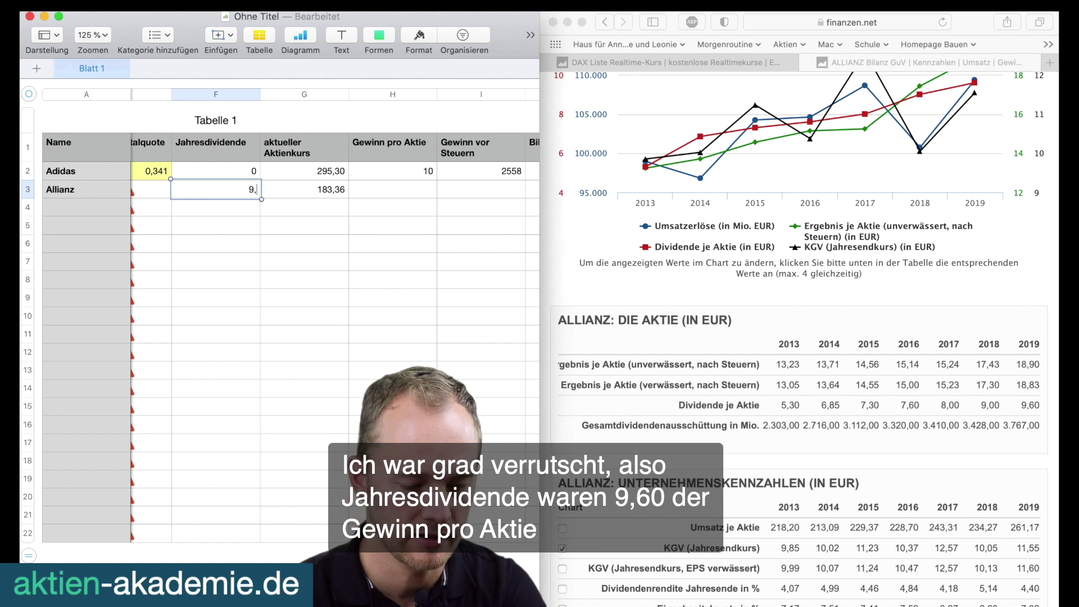
pyautogui.write('9,60')
pyautogui.press('Tab')
pyautogui.press('Tab')
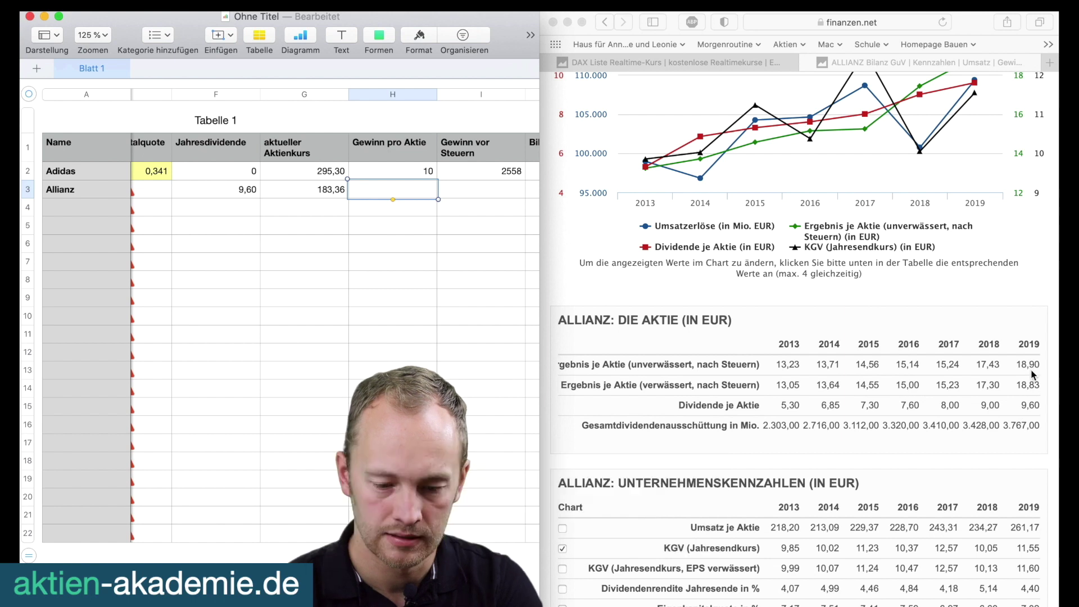
# Enter Allianz's 2019 figures: 18,90 as Gewinn pro Aktie in H3 and 11077 as Gewinn vor Steuern in I3.
pyautogui.write('18,90')
pyautogui.press('Tab')
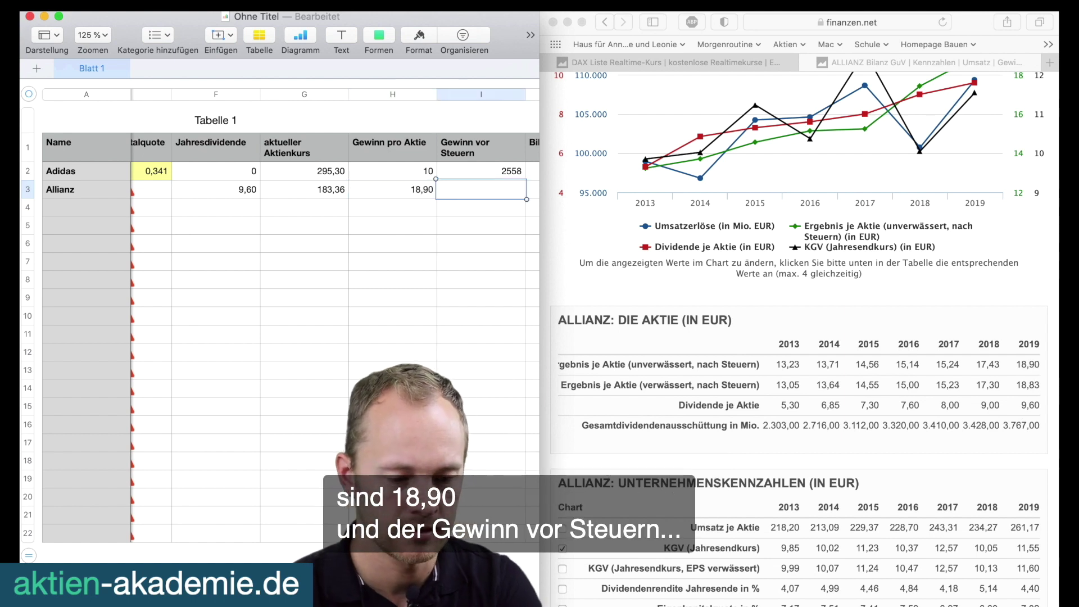
pyautogui.scroll(-6, 947, 413)
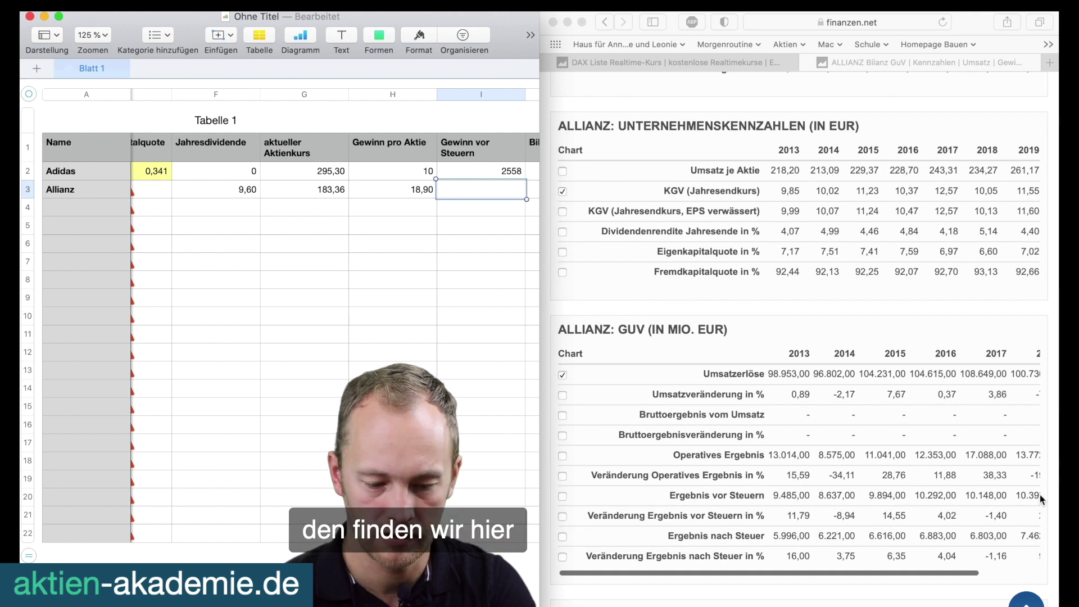
pyautogui.hscroll(3, 1036, 506)
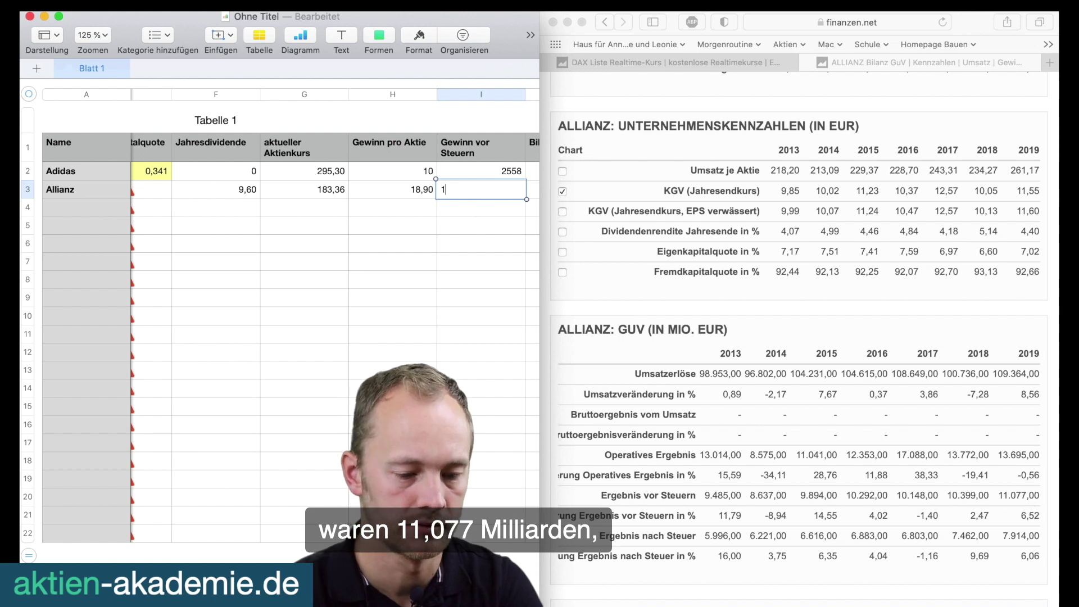
pyautogui.write('11077')
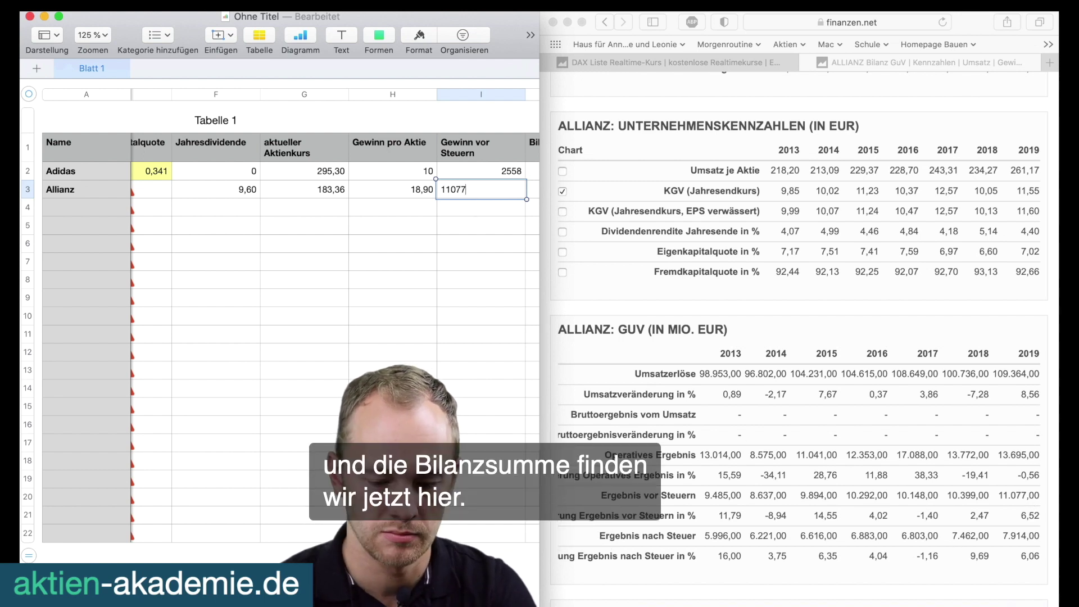
pyautogui.press('Tab')
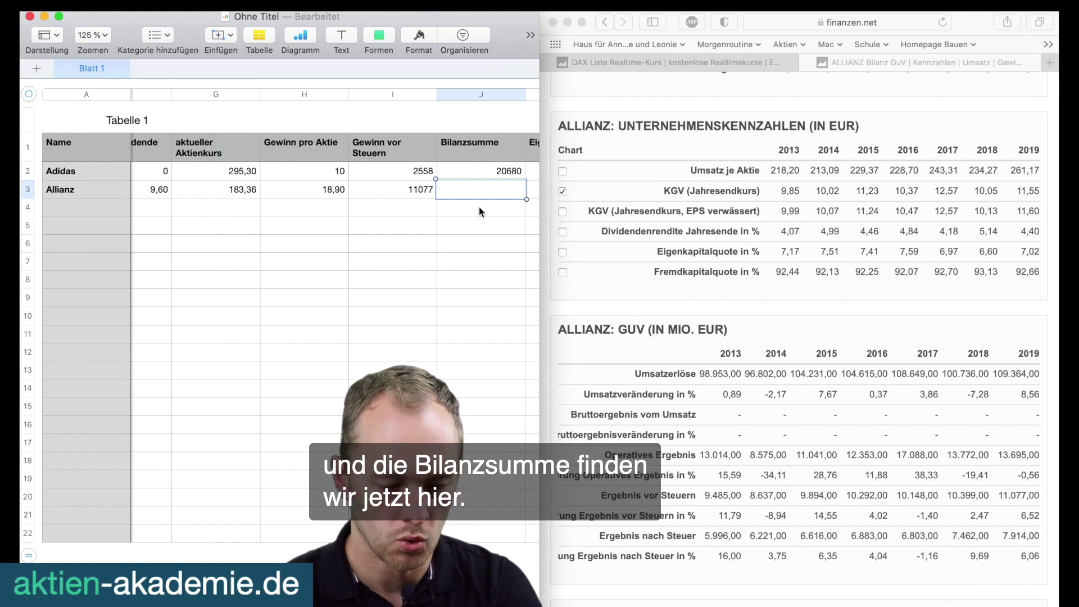
# Look up Allianz's 2019 Bilanz and enter 1054372 as Bilanzsumme in J3 and 77365 as Eigenkapital in K3.
pyautogui.scroll(-7, 669, 322)
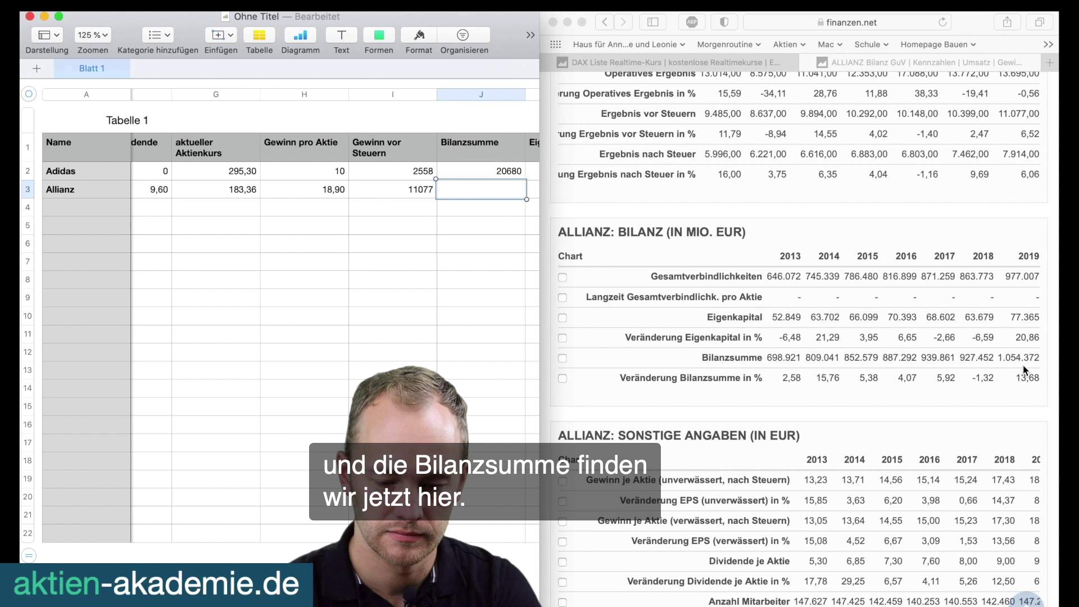
pyautogui.scroll(-1, 1024, 370)
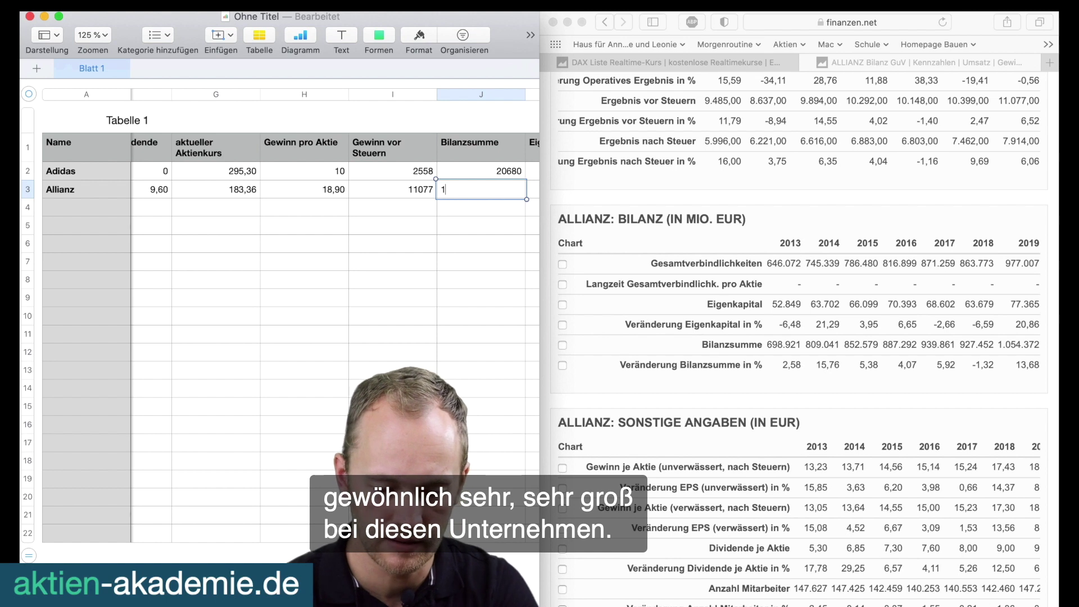
pyautogui.write('054372')
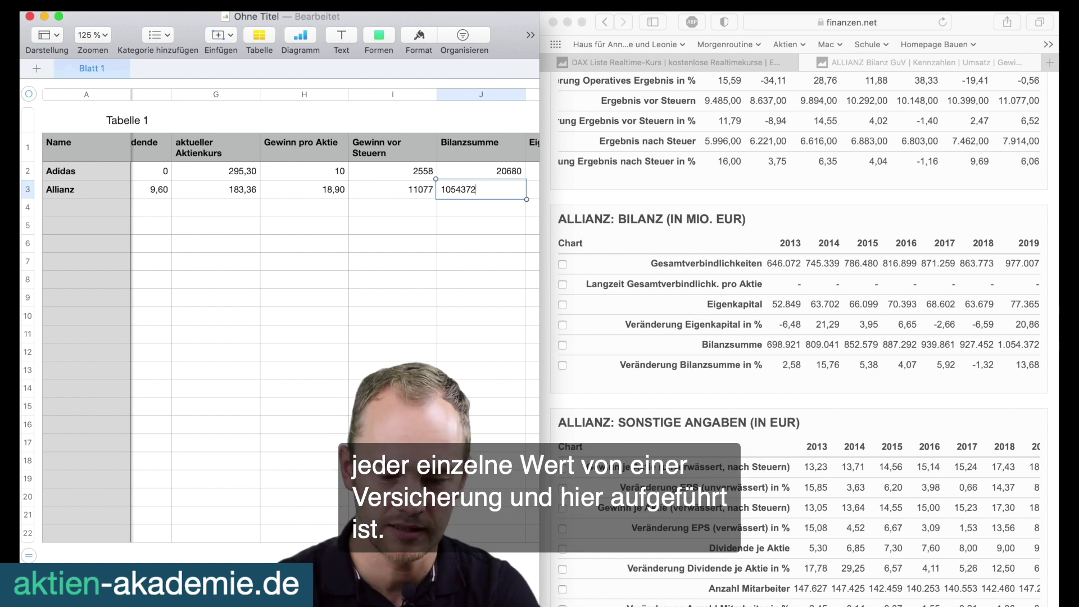
pyautogui.press('Tab')
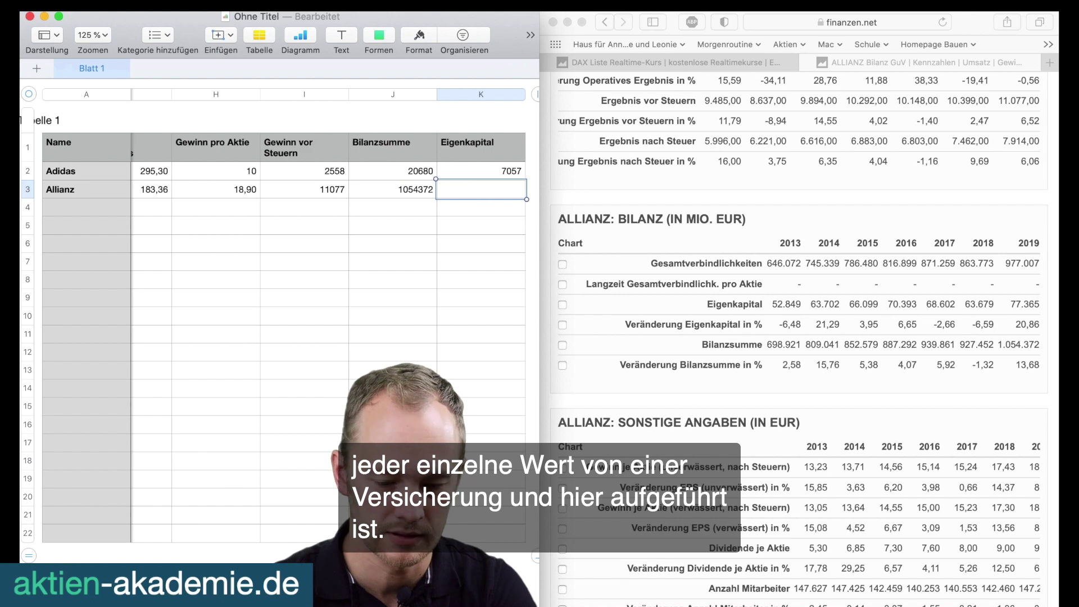
pyautogui.write('77365')
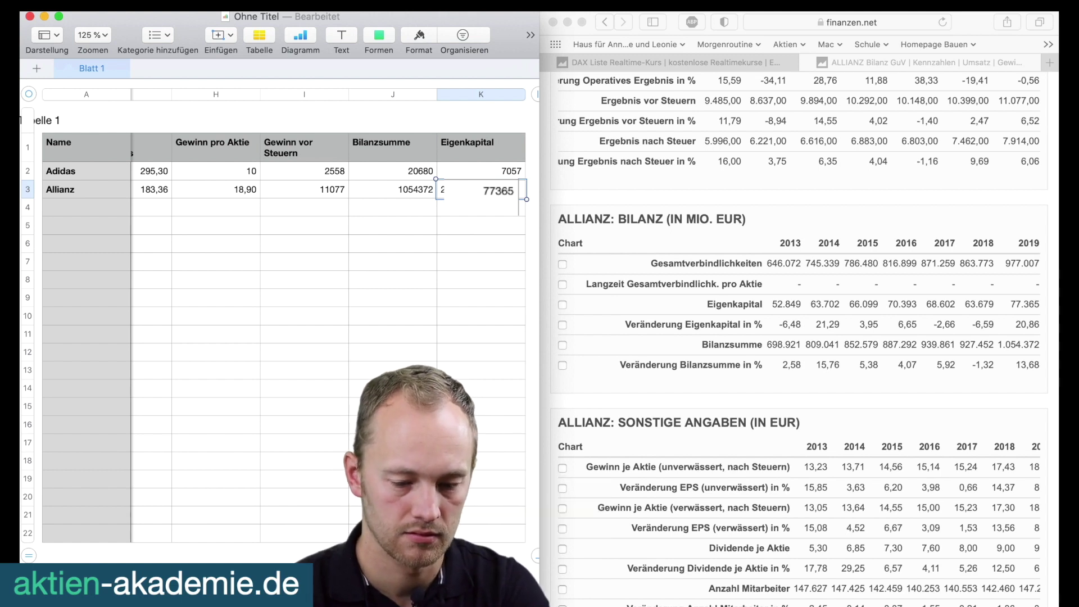
pyautogui.click(392, 189)
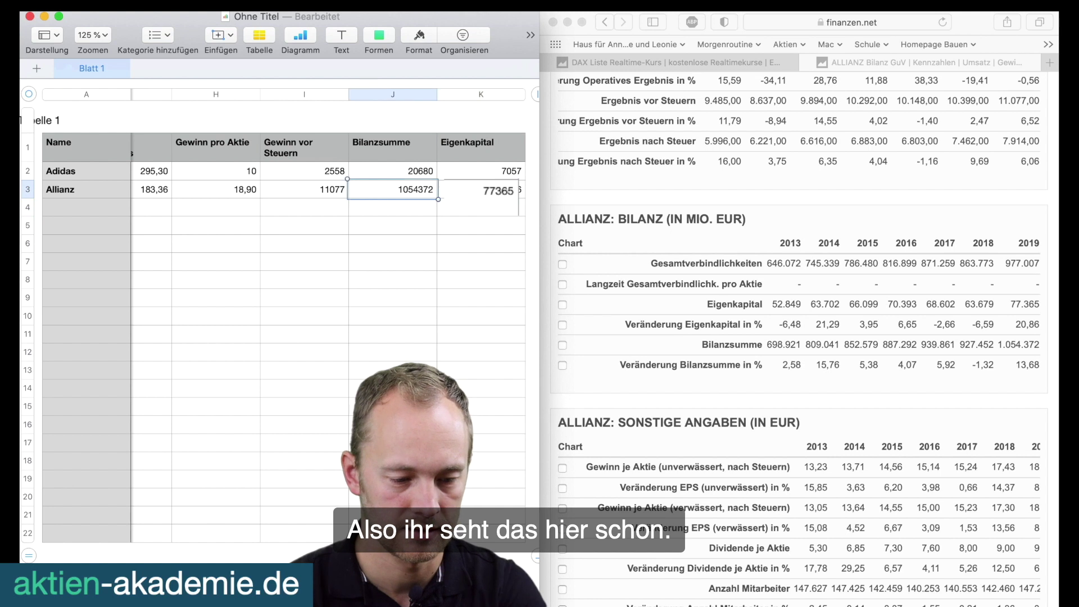
# Format the Dividendenrendite cells B3 to B22 with three decimal places and hide the formatting sidebar.
pyautogui.hscroll(10, 310, 214)
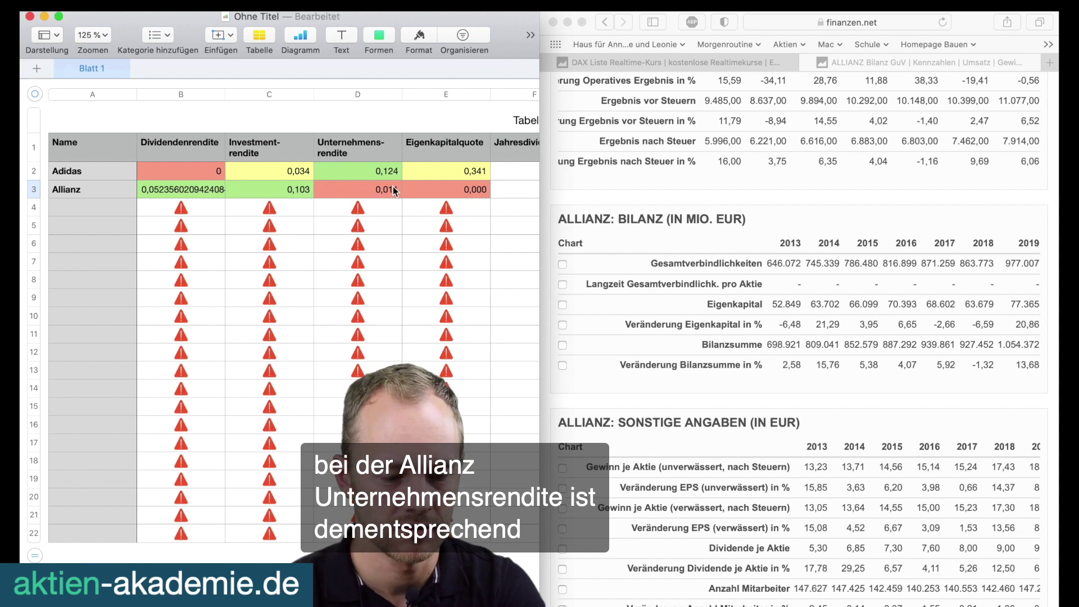
pyautogui.click(158, 191)
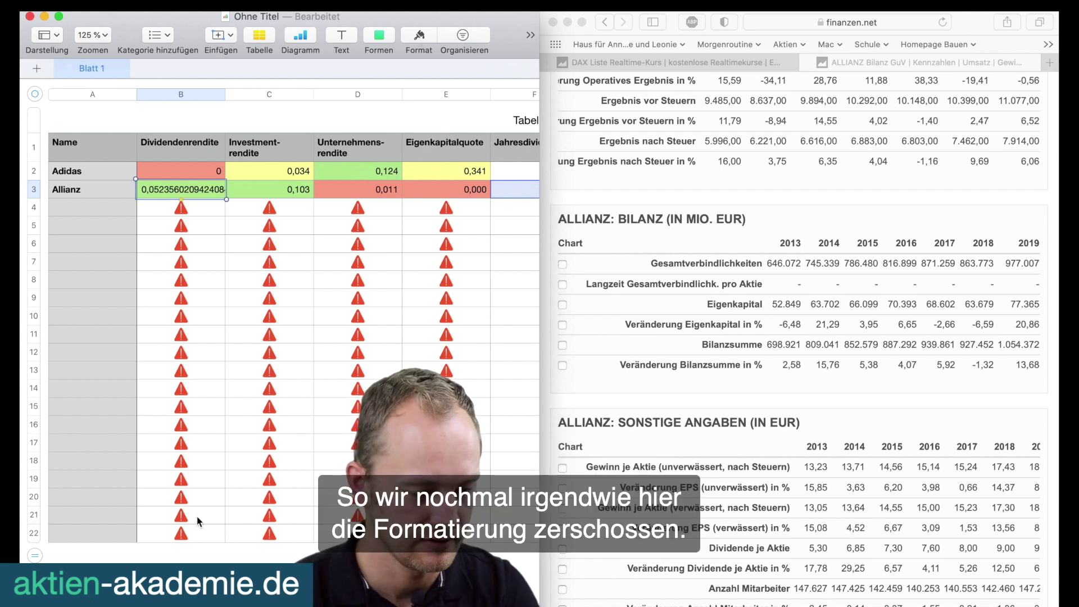
pyautogui.keyDown('shift'); pyautogui.click(192, 531); pyautogui.keyUp('shift')
pyautogui.click(426, 44)
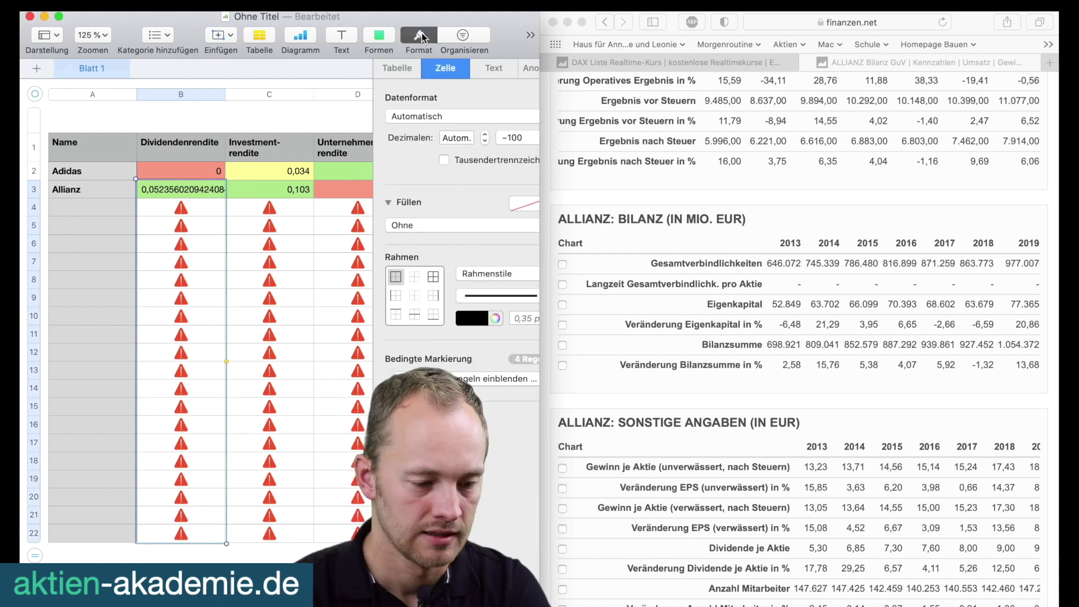
pyautogui.click(456, 135)
pyautogui.click(457, 134)
pyautogui.click(458, 134)
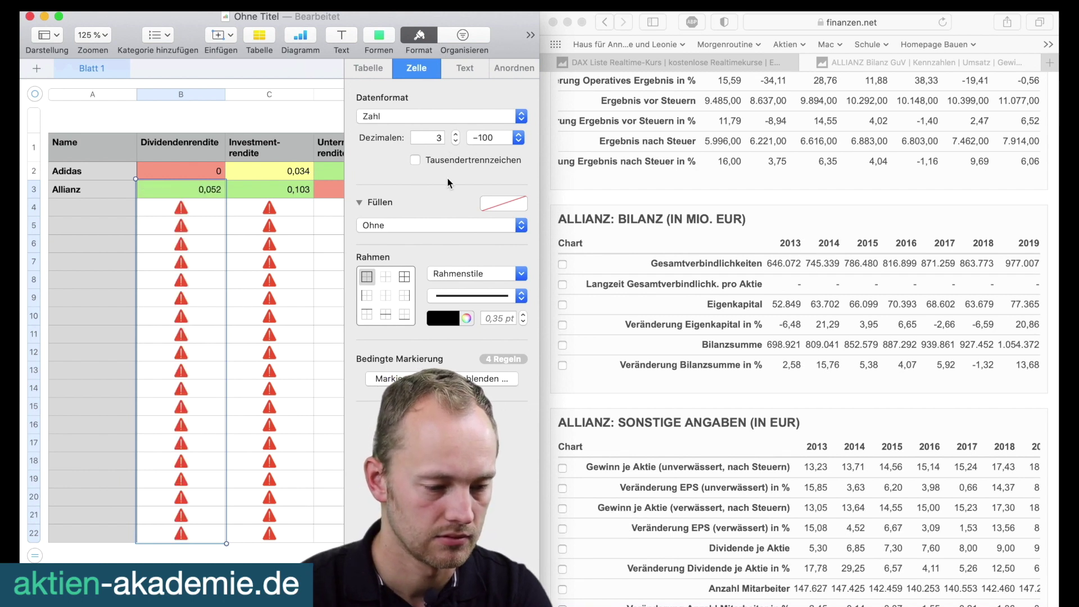
pyautogui.click(419, 42)
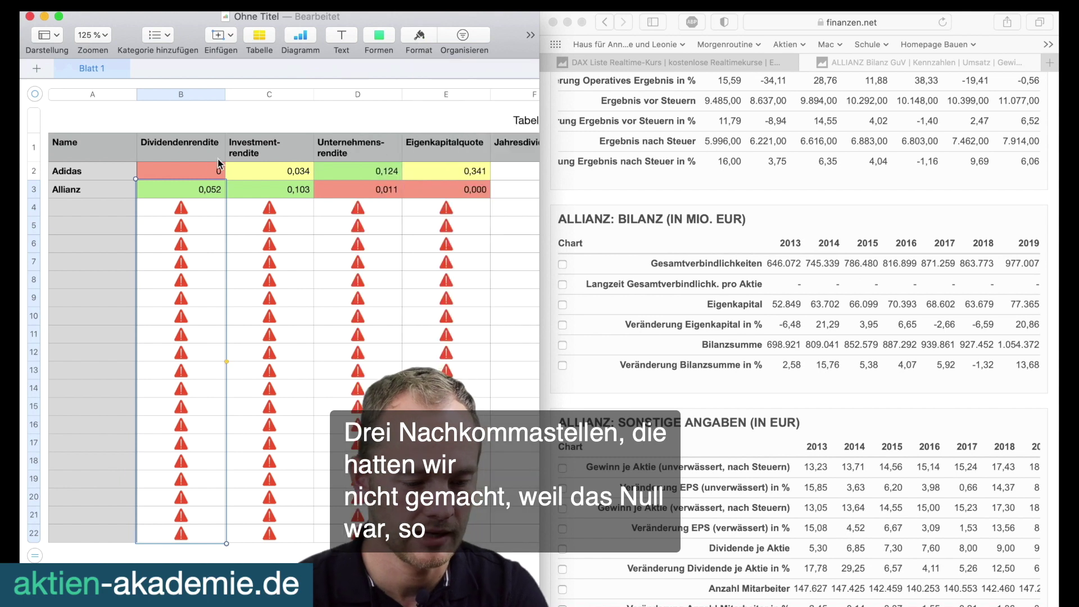
pyautogui.click(202, 164)
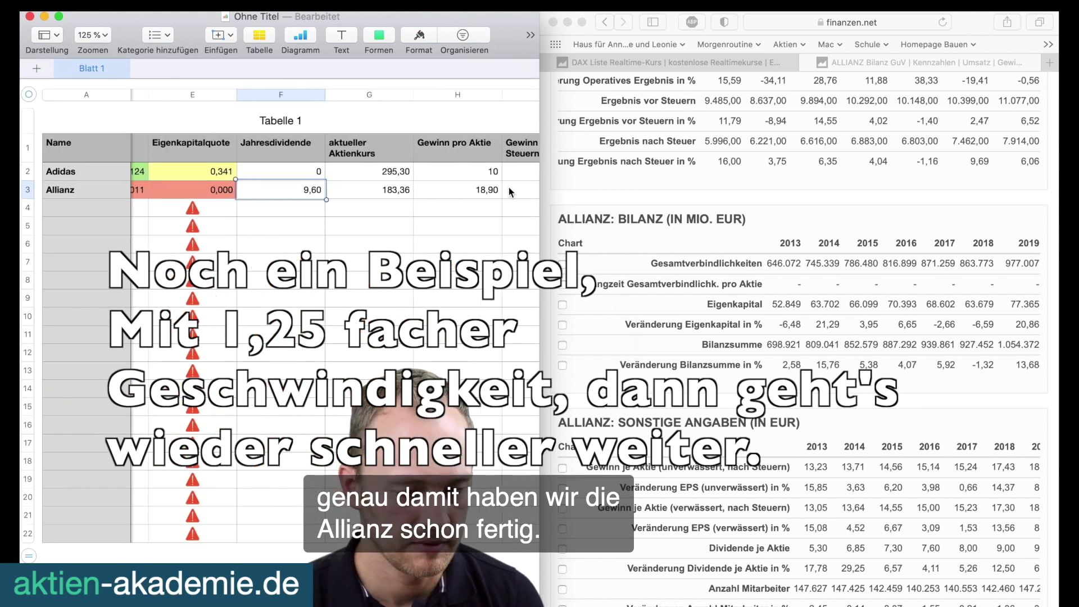
# Switch to the DAX list on finanzen.net in Safari and open the BASF share page.
pyautogui.hscroll(3, 508, 187)
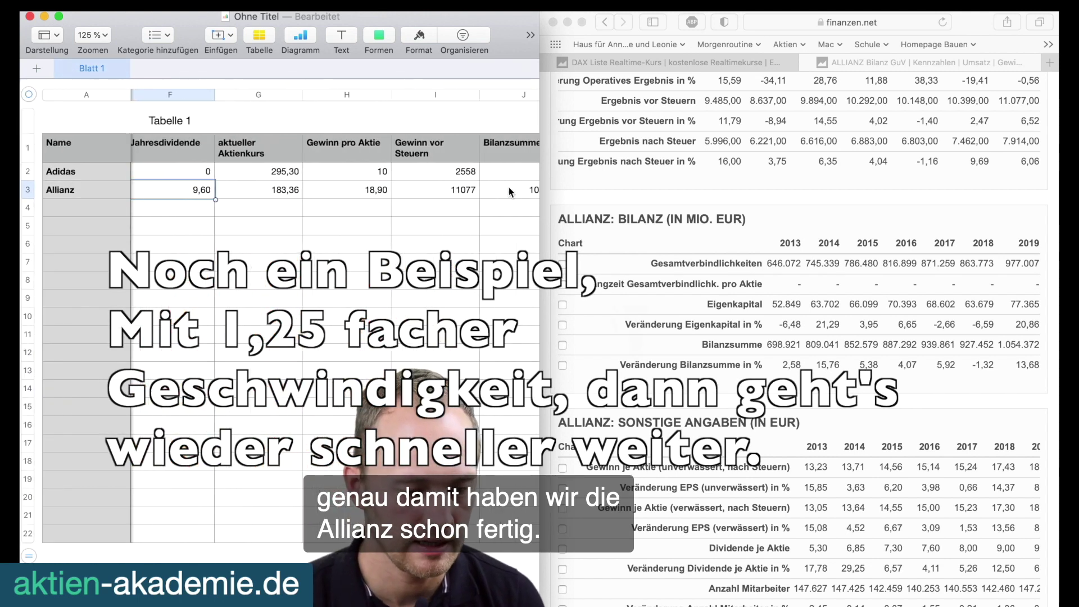
pyautogui.click(681, 70)
pyautogui.click(681, 62)
pyautogui.scroll(-5, 710, 295)
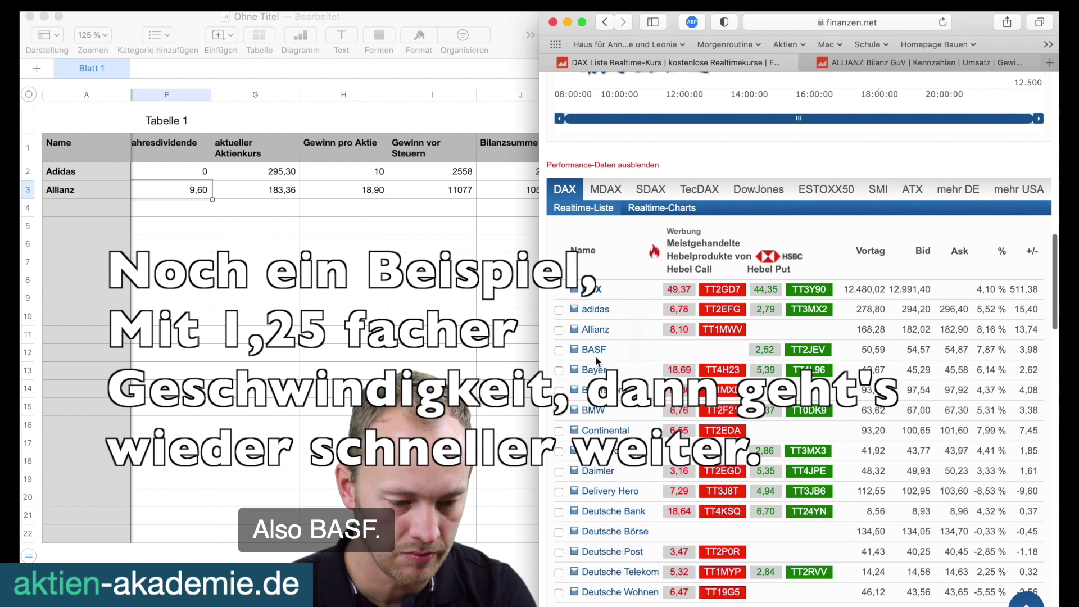
pyautogui.click(594, 350)
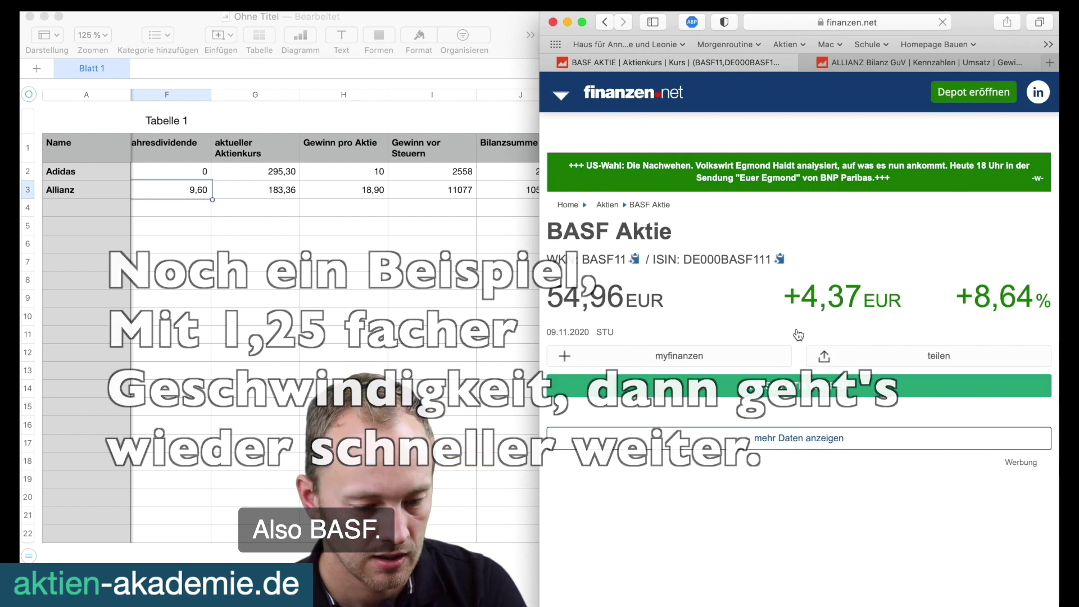
# Back in Numbers, enter 54,96 as the aktueller Aktienkurs of BASF in G4.
pyautogui.click(270, 217)
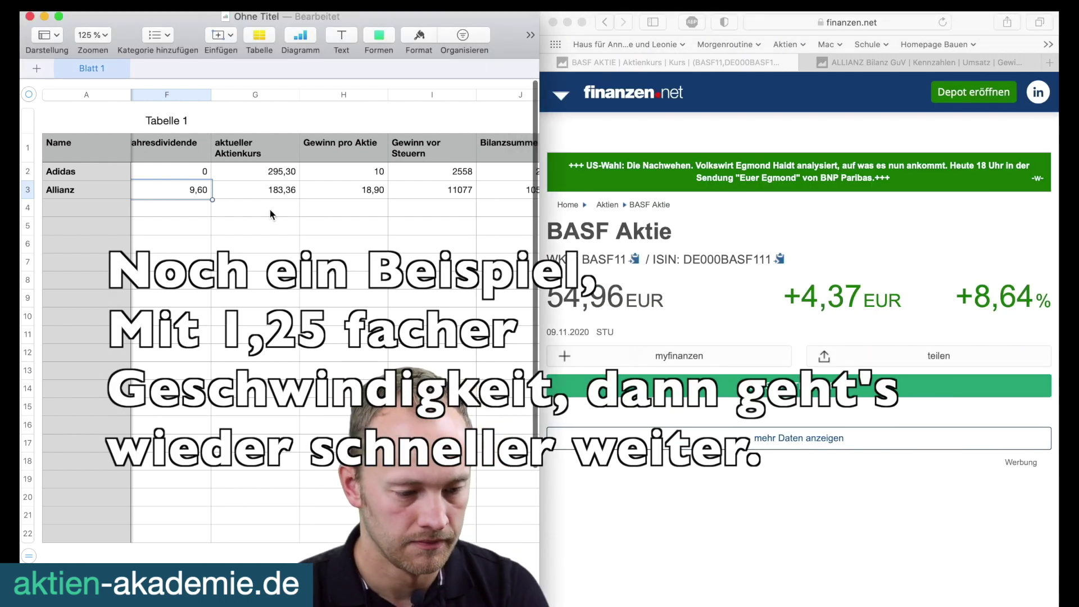
pyautogui.hscroll(-3, 273, 208)
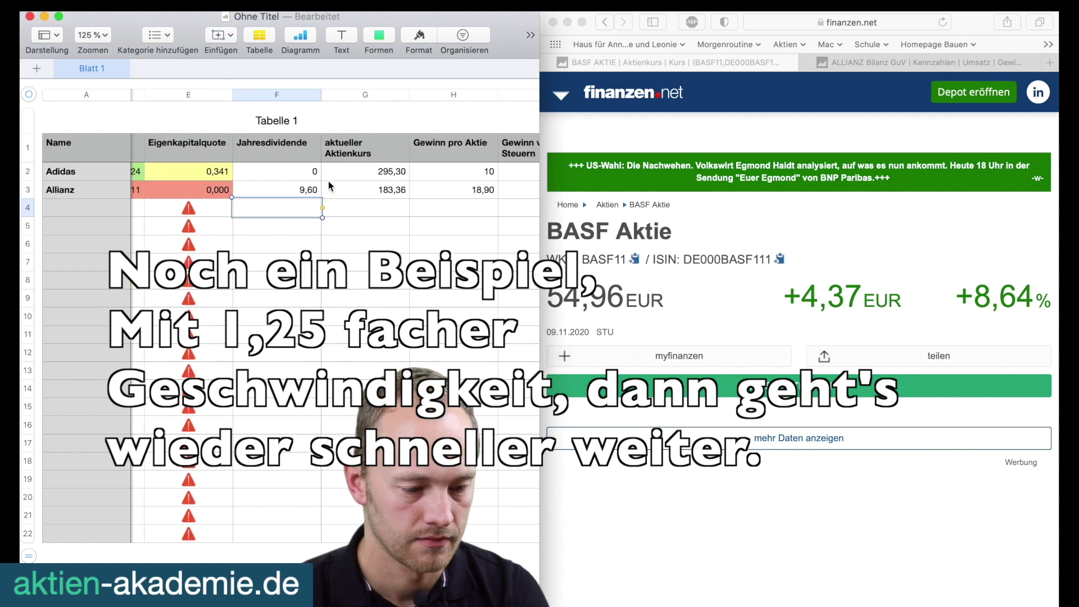
pyautogui.click(381, 174)
pyautogui.press('Left')
pyautogui.press('Down')
pyautogui.press('Down')
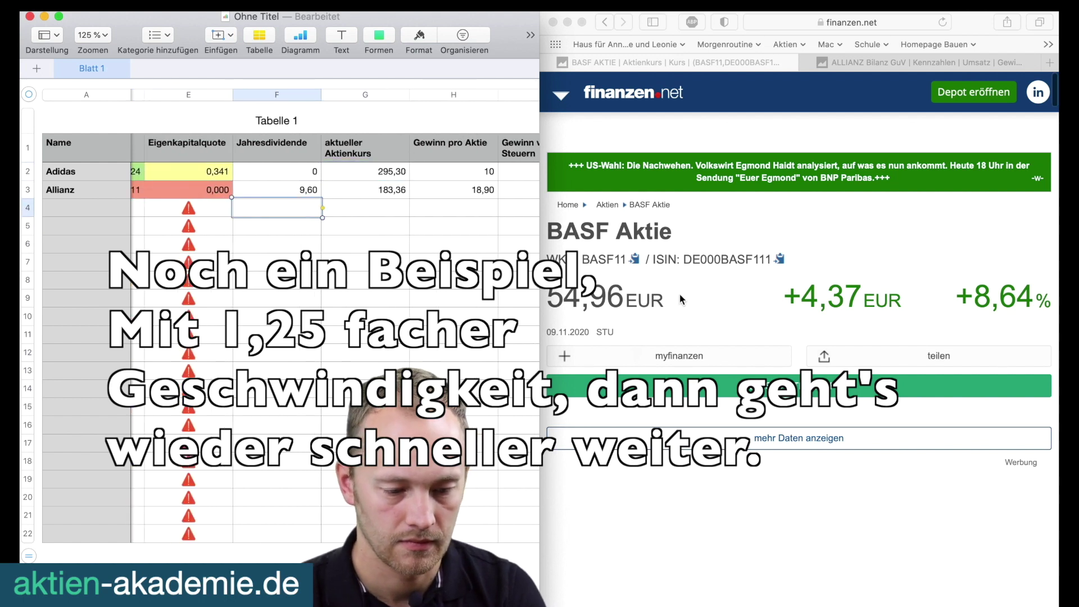
pyautogui.click(380, 203)
pyautogui.write('54,')
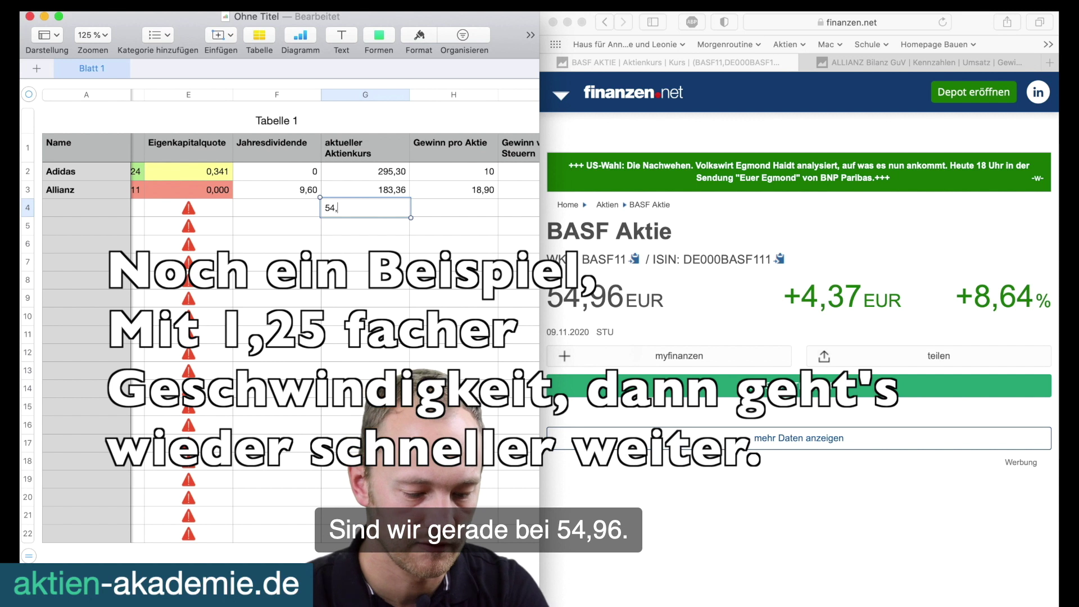
pyautogui.write('96')
pyautogui.press('Return')
pyautogui.press('Left')
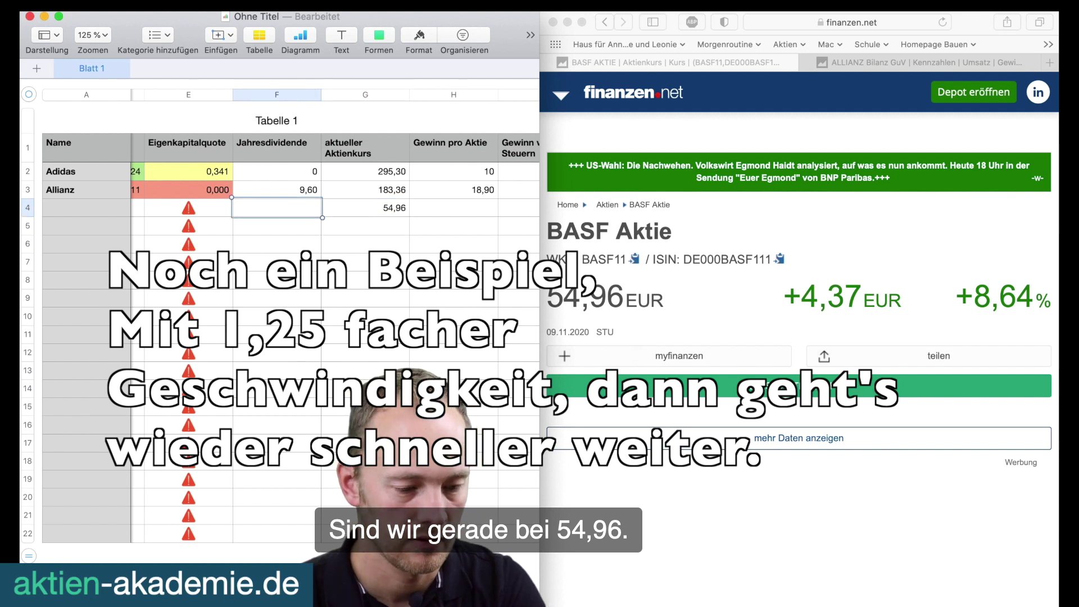
# Open BASF's Bilanz/GuV page in Safari and enter its 2019 dividend of 3,30 as the Jahresdividende in F4 in Numbers.
pyautogui.scroll(-5, 817, 326)
pyautogui.click(817, 326)
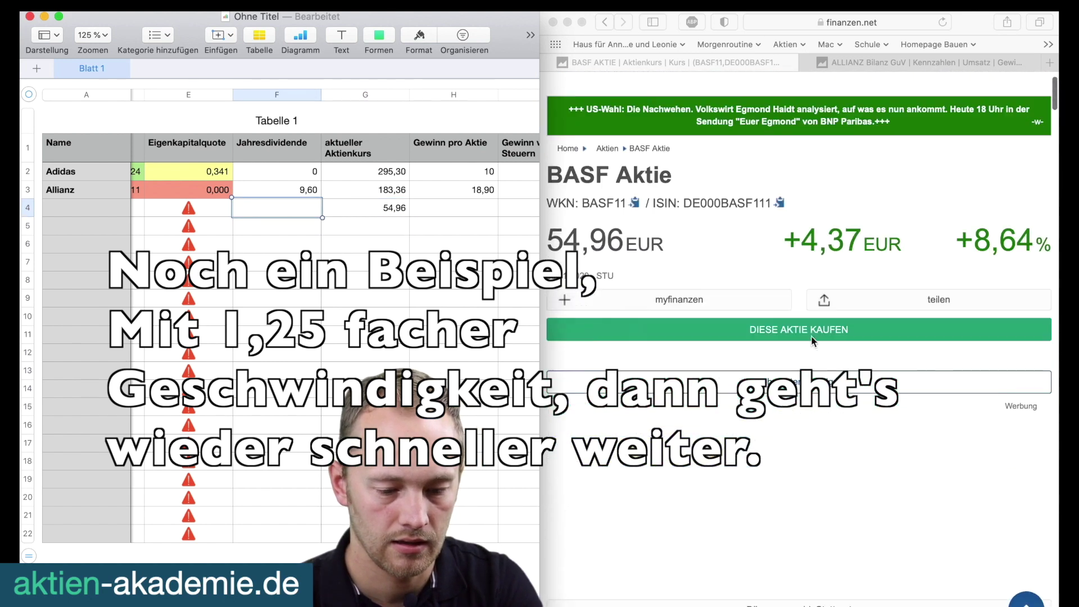
pyautogui.scroll(-10, 734, 350)
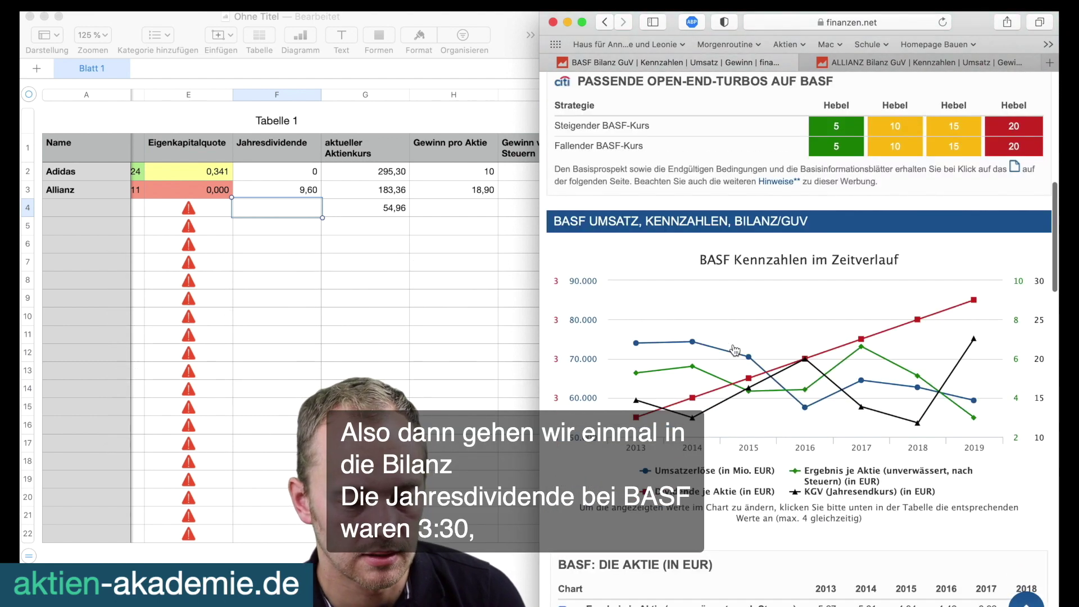
pyautogui.scroll(-2, 735, 350)
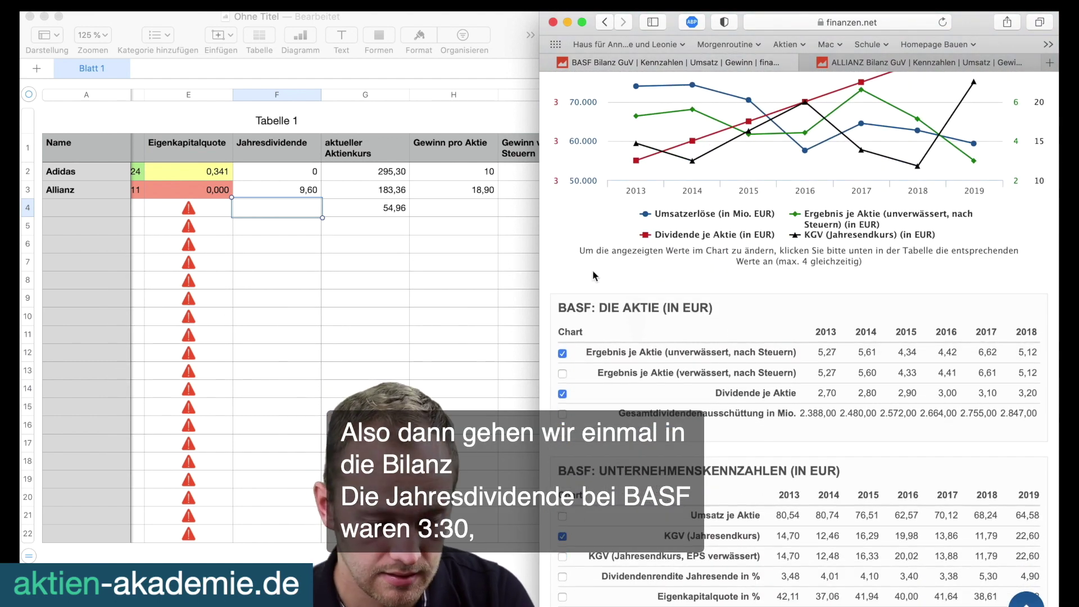
pyautogui.hscroll(3, 966, 401)
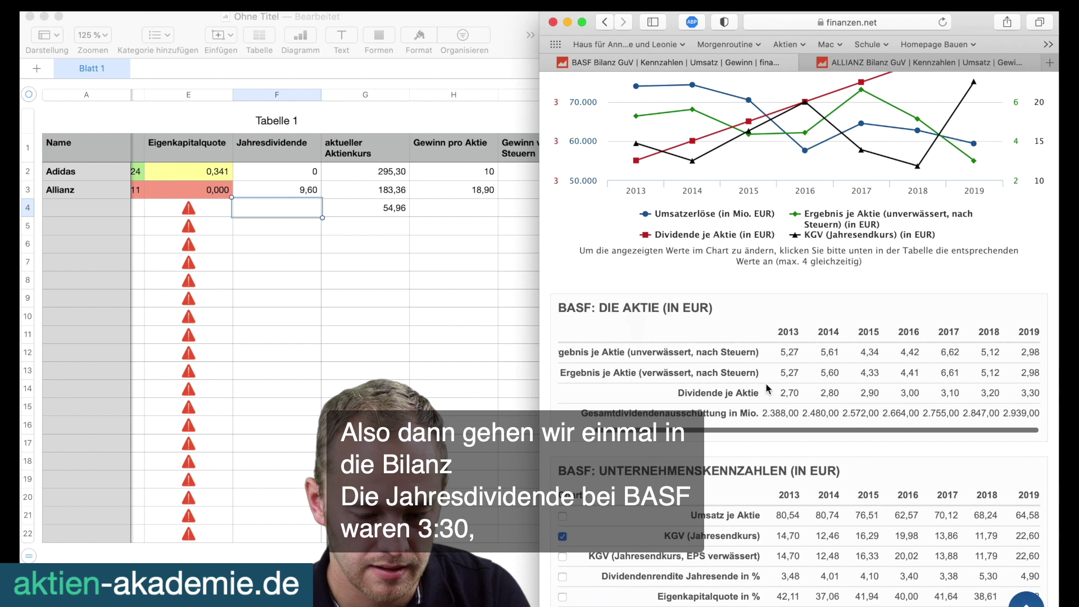
pyautogui.click(276, 208)
pyautogui.write('3,30')
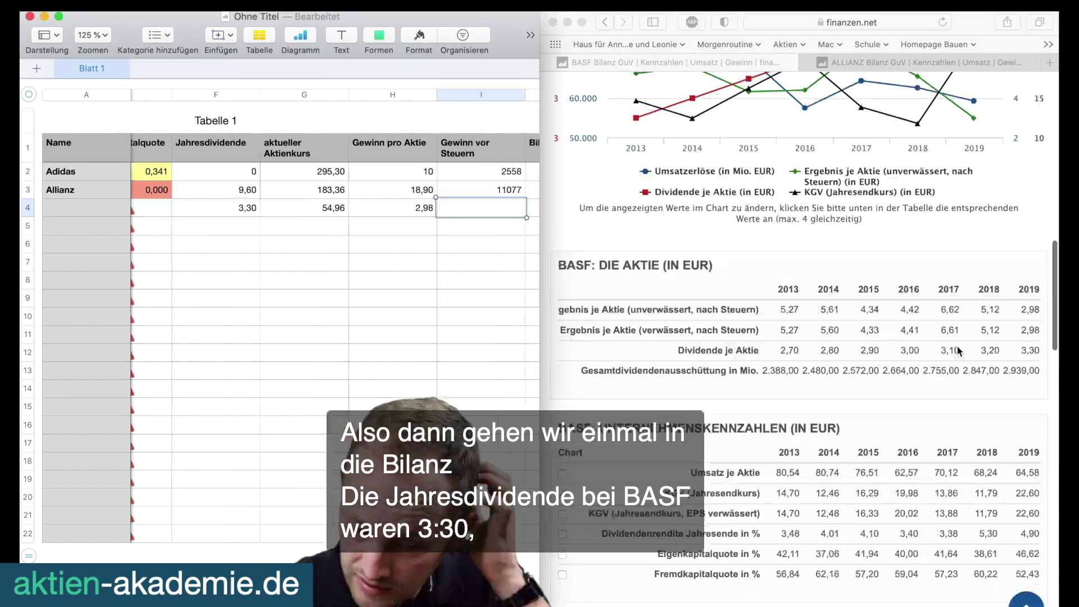
# Find BASF's Ergebnis vor Steuern in the GuV table and enter 5019 as its Gewinn vor Steuern in I4.
pyautogui.scroll(1, 975, 361)
pyautogui.scroll(-10, 780, 426)
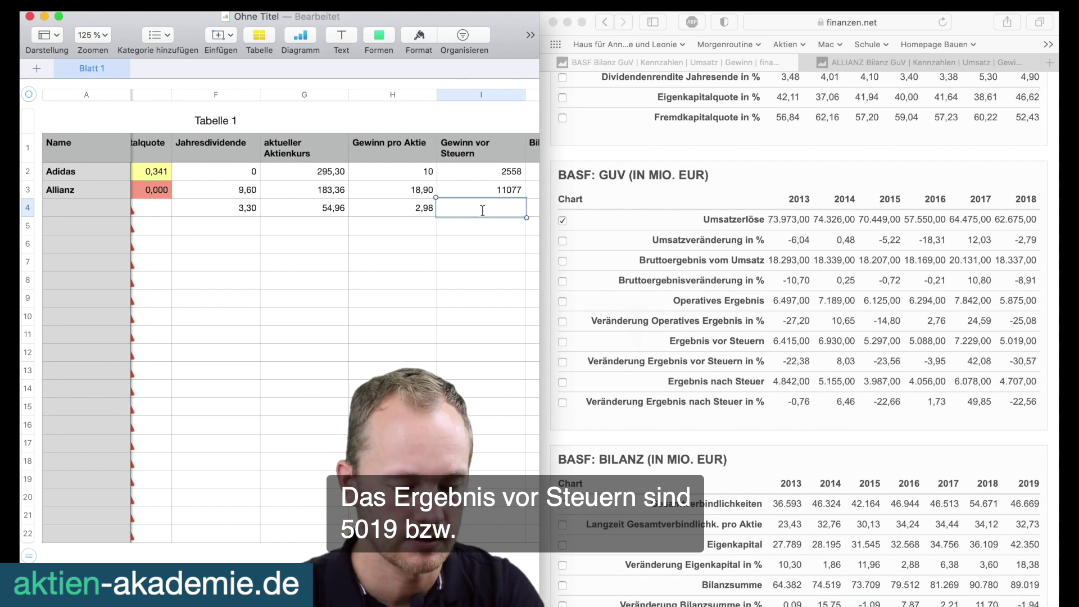
pyautogui.write('5019')
pyautogui.press('Tab')
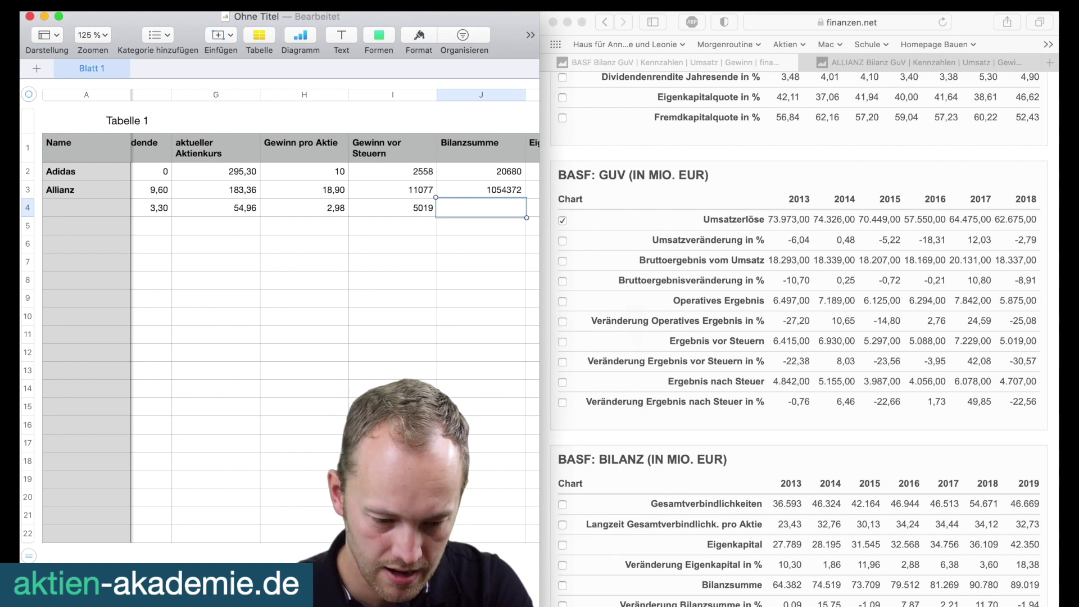
# Enter BASF's 2019 Bilanzsumme of 89019 in J4 and its Eigenkapital of 42350 in K4.
pyautogui.scroll(-5, 709, 327)
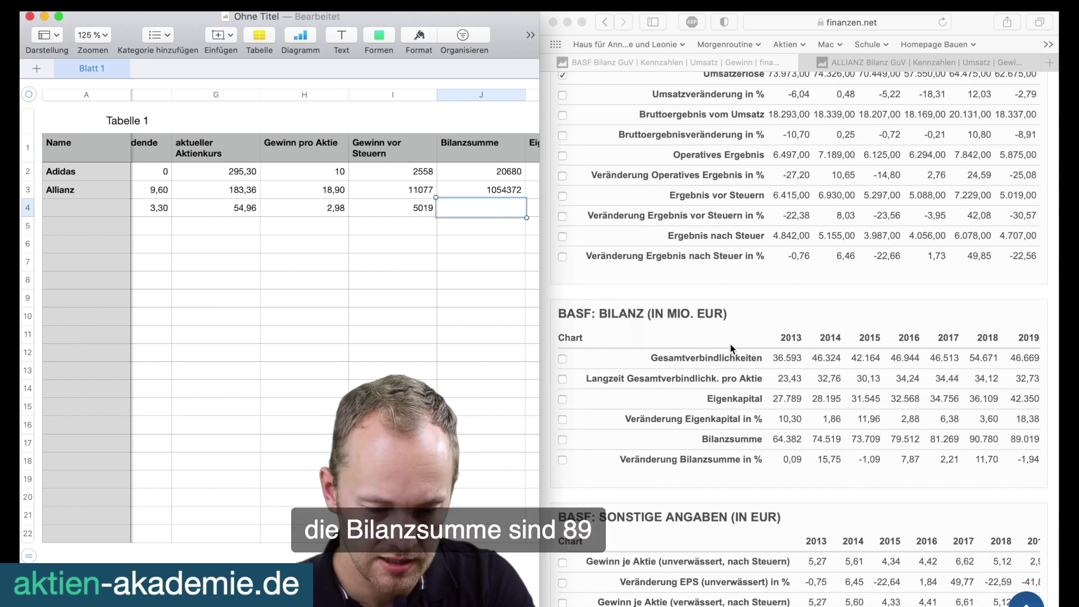
pyautogui.write('89019')
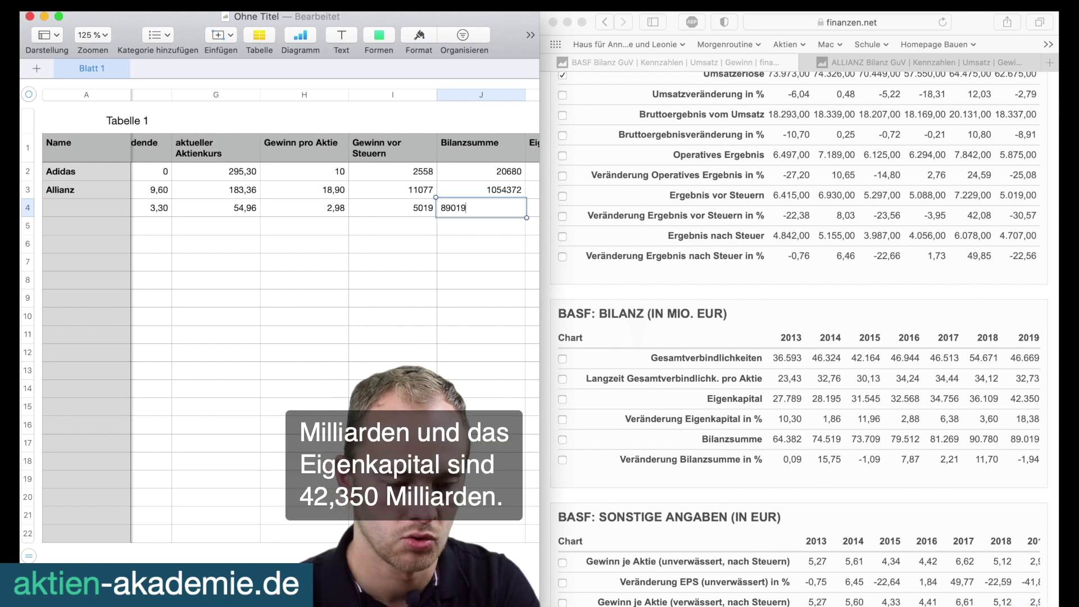
pyautogui.press('Tab')
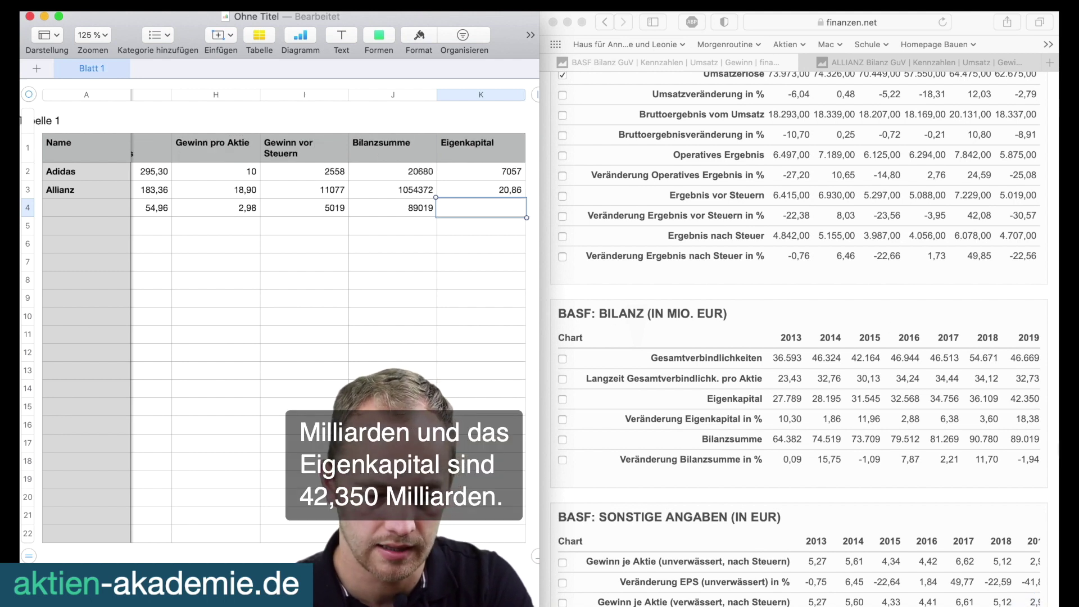
pyautogui.write('42350')
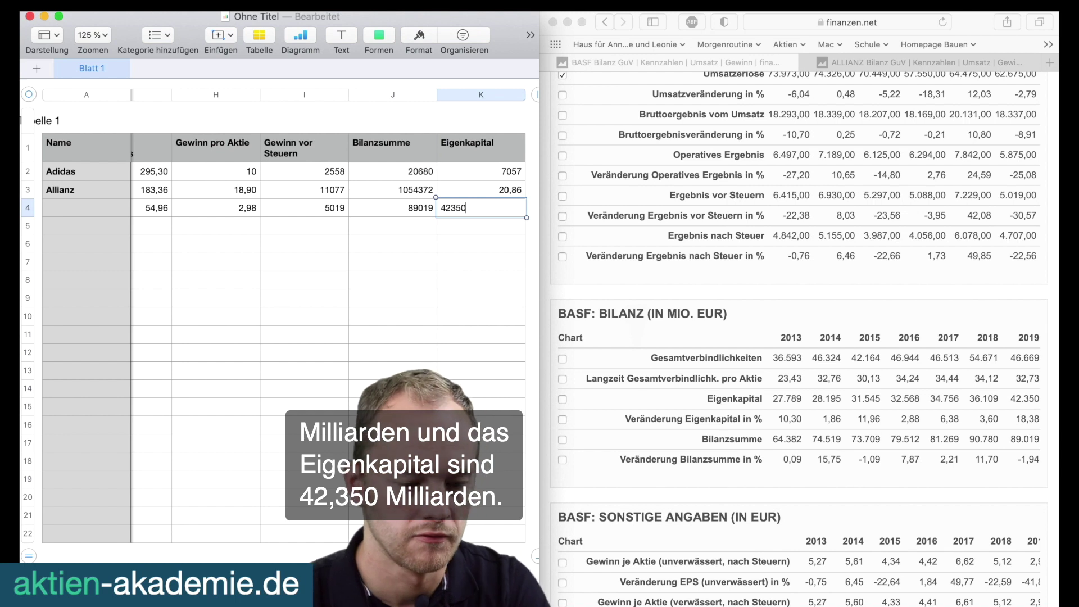
pyautogui.press('super+Return')
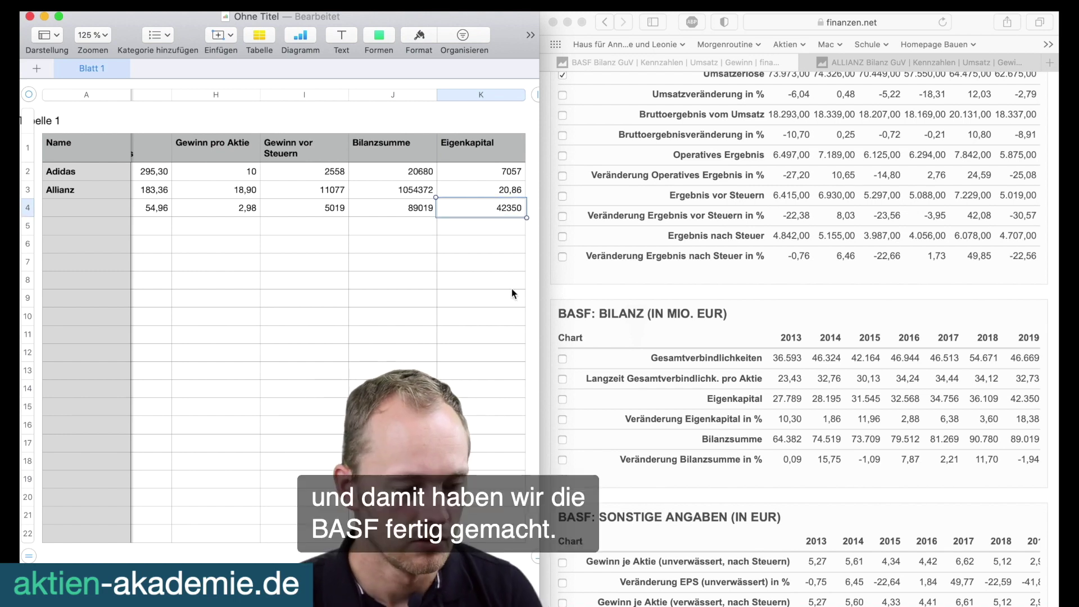
# Name row 4 BASF in A4 and bring its calculated ratio columns into view.
pyautogui.click(108, 215)
pyautogui.write('BASF')
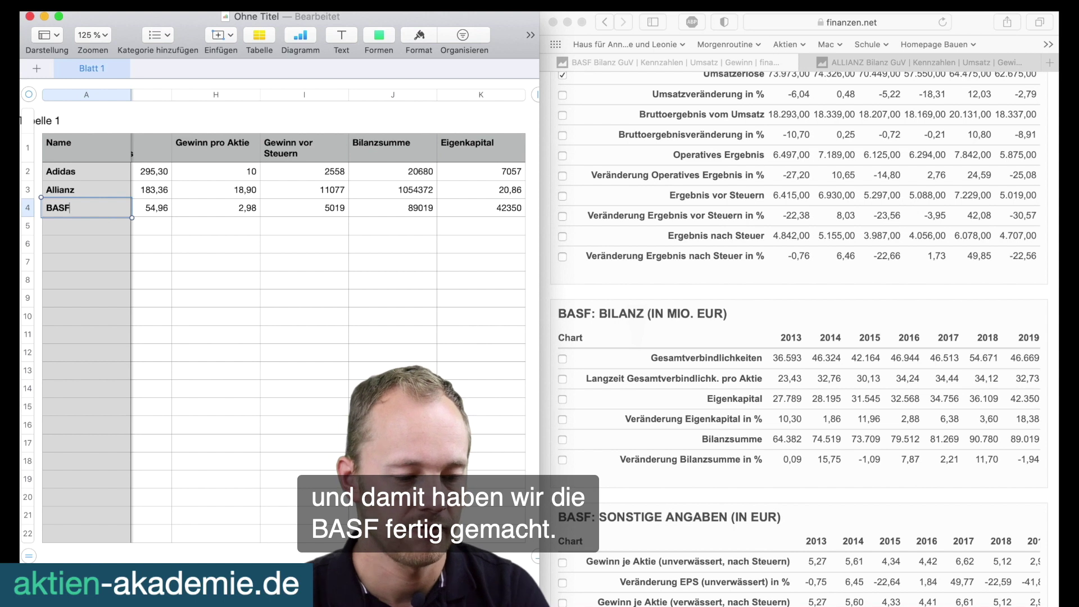
pyautogui.press('Return')
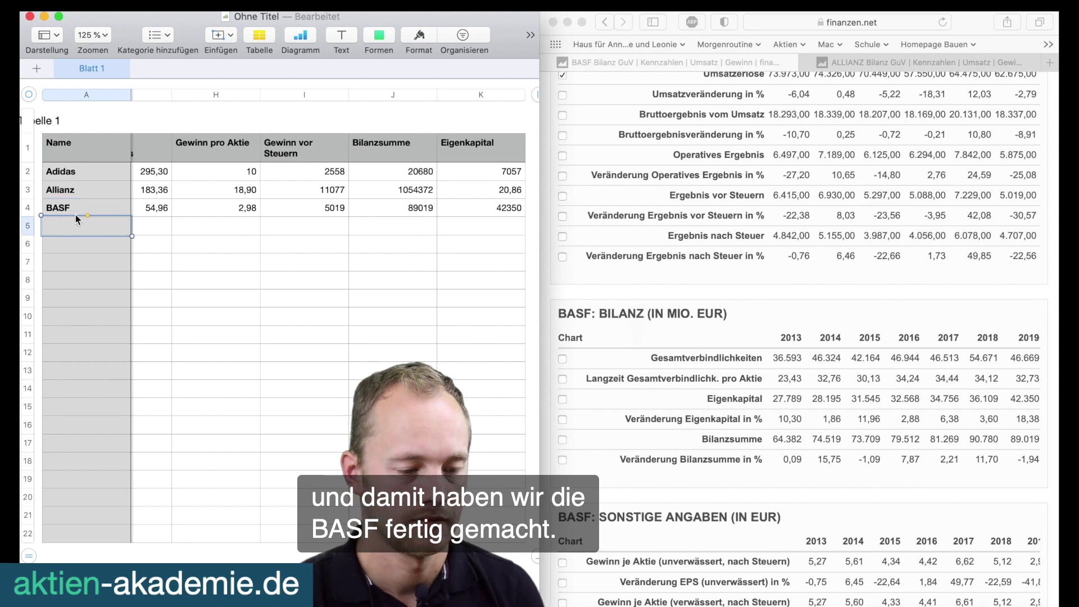
pyautogui.hscroll(-10, 232, 273)
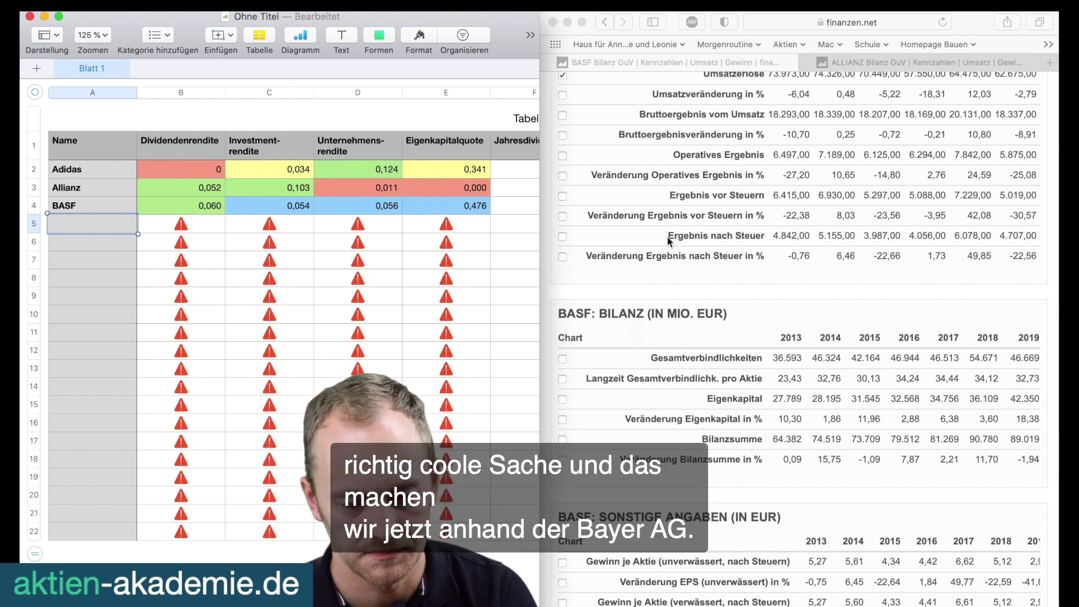
# Switch to the DAX list on finanzen.net in Safari and open the Bayer share page in a new tab.
pyautogui.click(654, 311)
pyautogui.keyDown('super'); pyautogui.click(590, 292); pyautogui.keyUp('super')
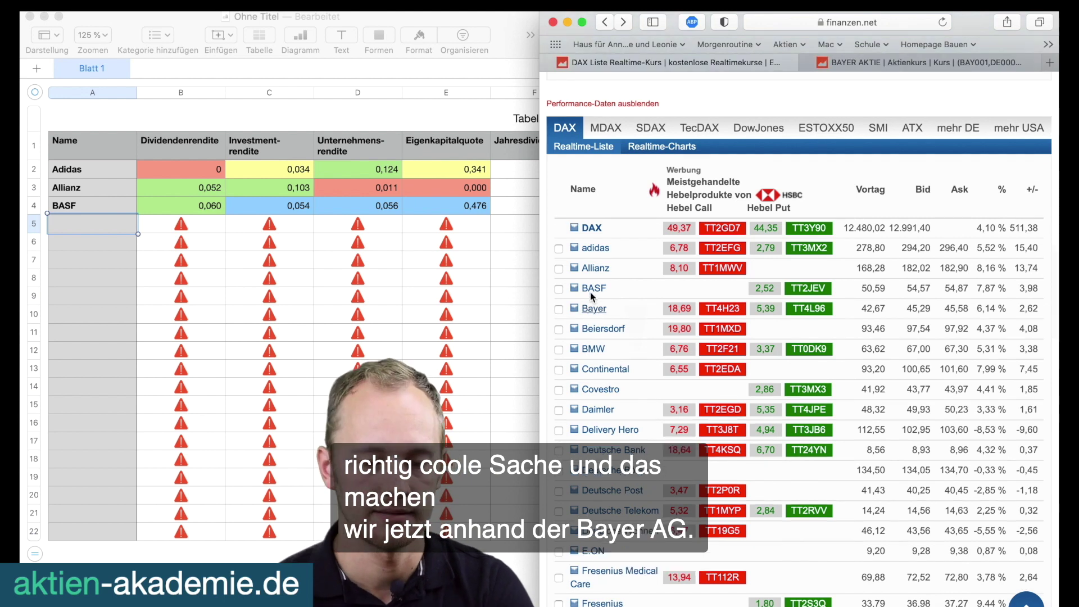
pyautogui.click(888, 62)
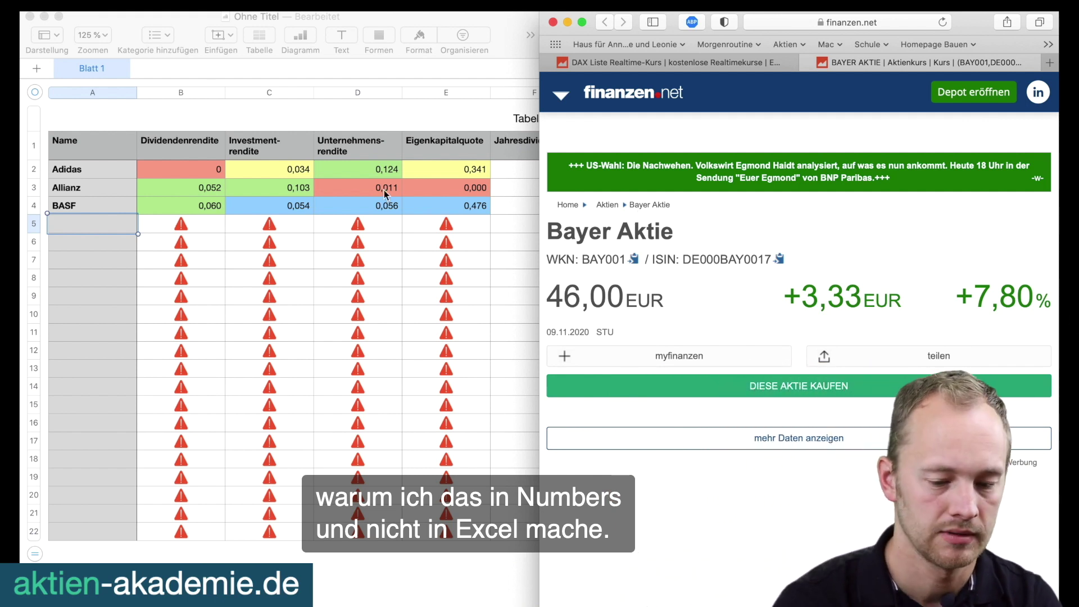
# Back in Numbers, insert the Aktienkurs of Bayer Aktiengesellschaft (BAYN.DE, XETRA) into A5.
pyautogui.click(114, 224)
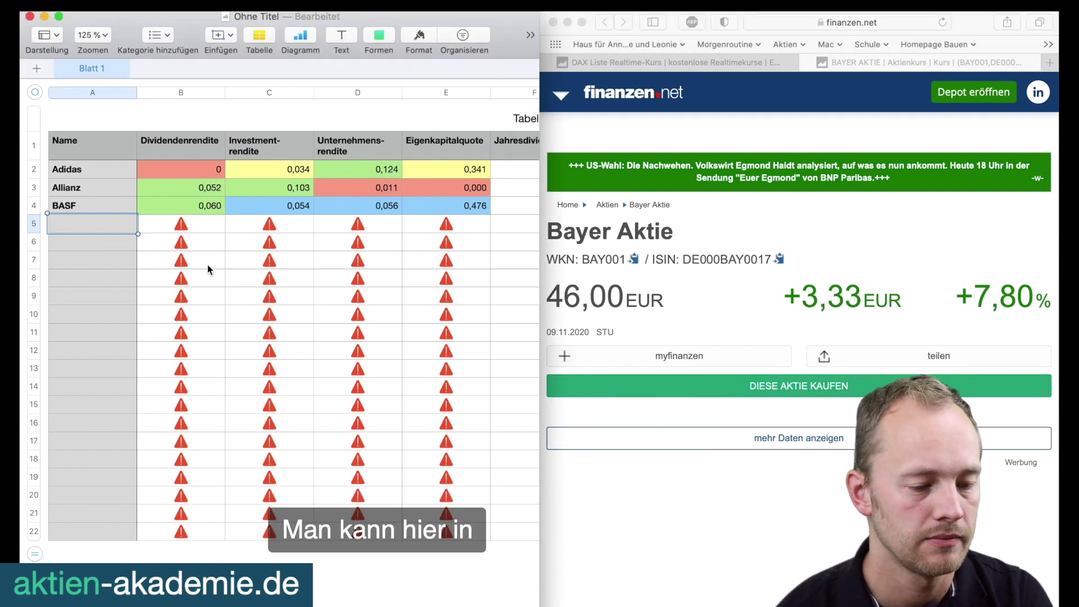
pyautogui.doubleClick(117, 229)
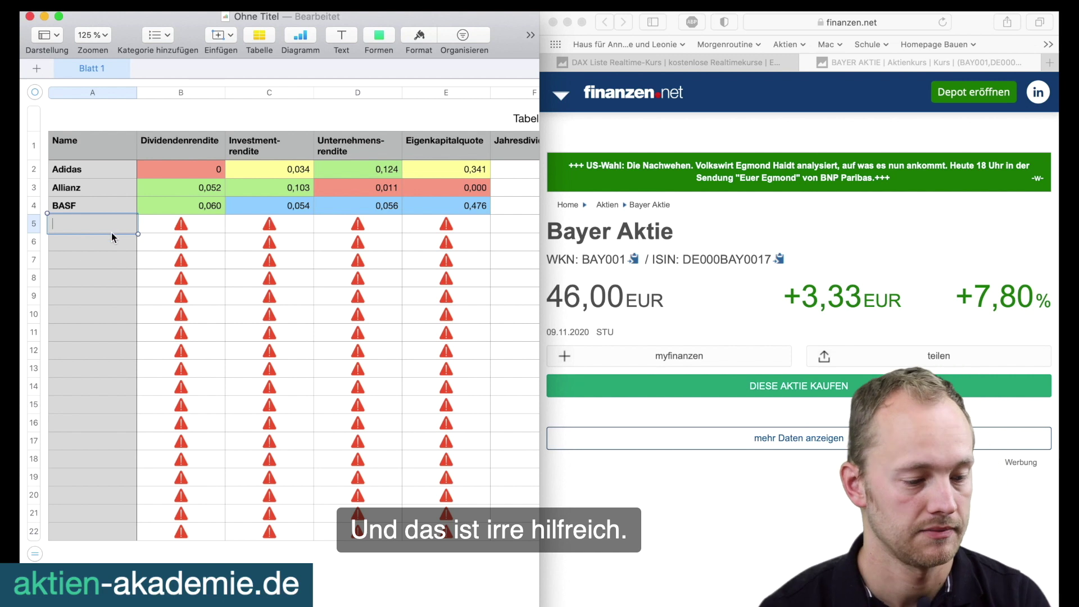
pyautogui.click(219, 35)
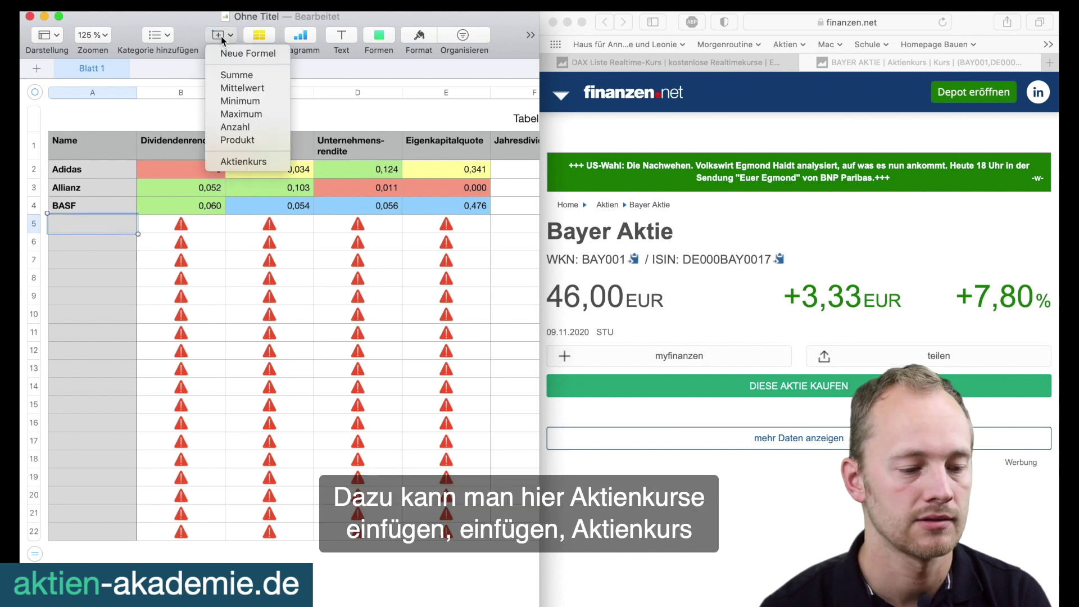
pyautogui.click(269, 162)
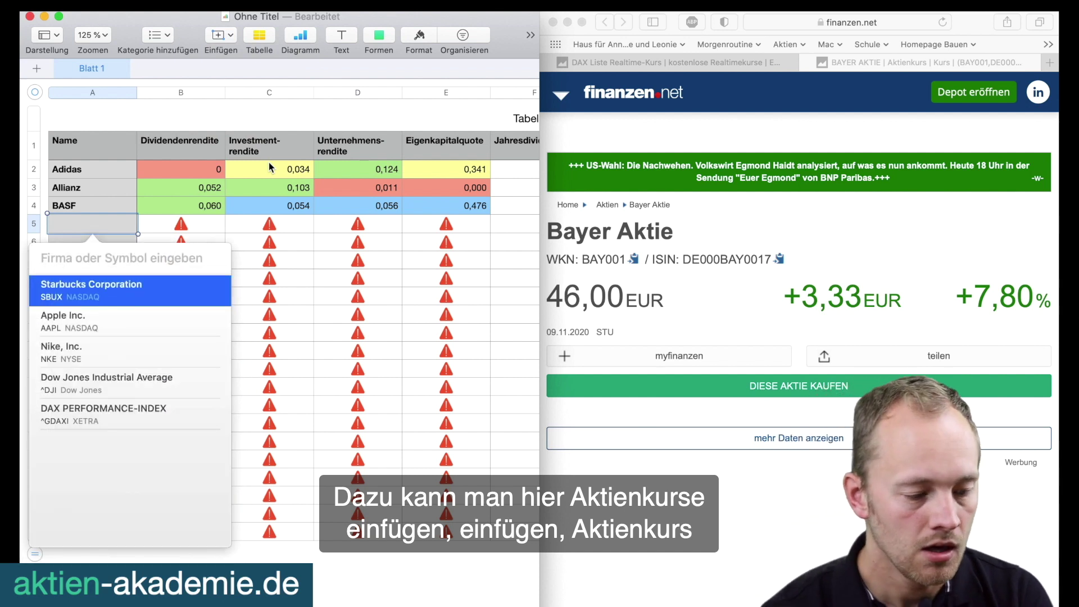
pyautogui.write('Bayer')
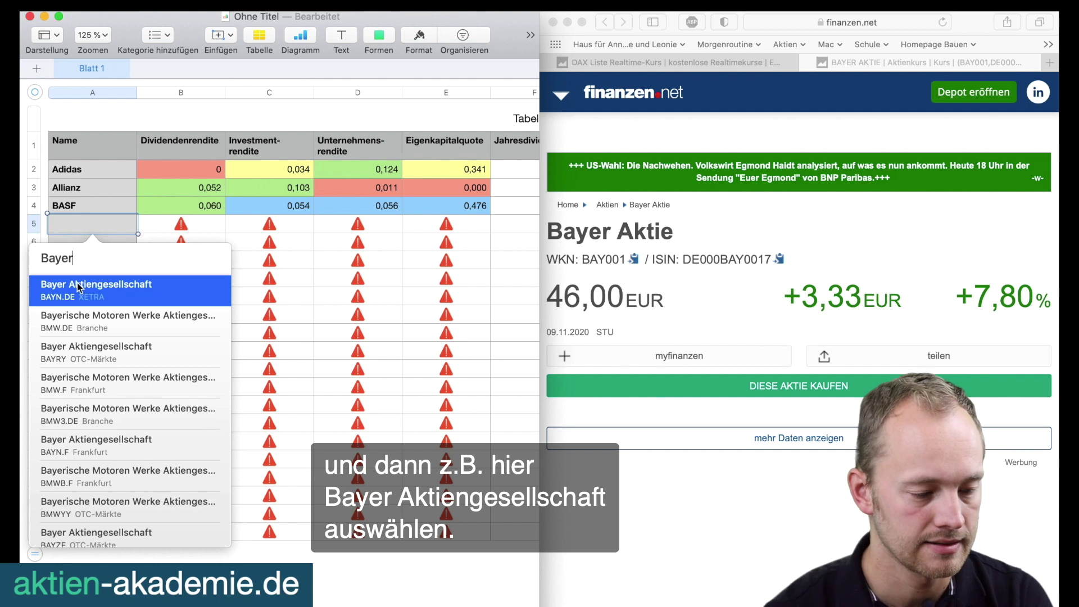
pyautogui.click(79, 288)
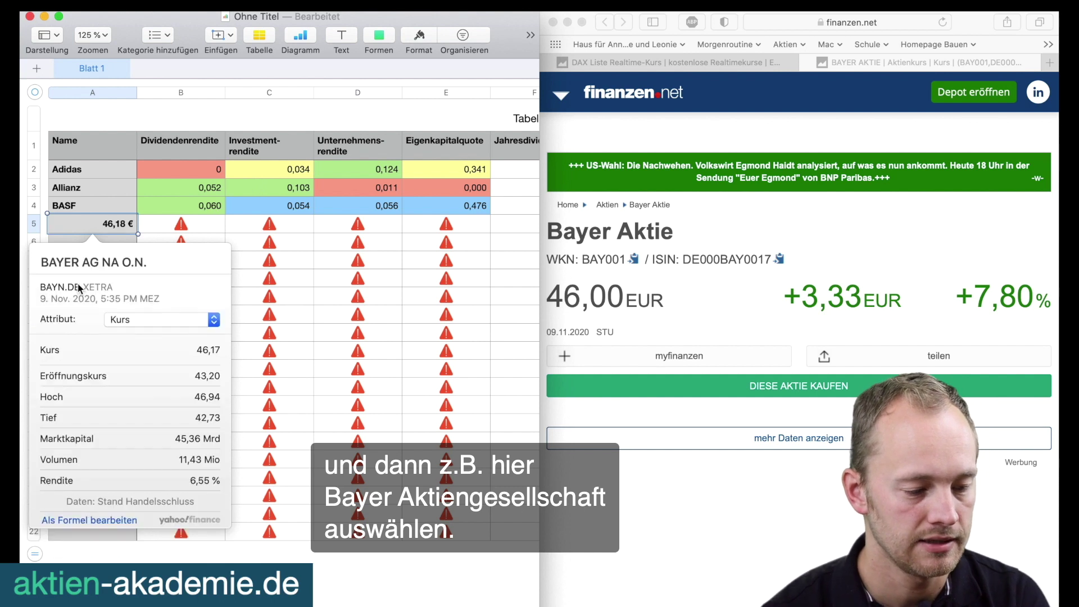
# Copy the Bayer stock quote from A5 into the Jahresdividende, aktueller Aktienkurs and Gewinn pro Aktie cells F5 to H5.
pyautogui.click(107, 226)
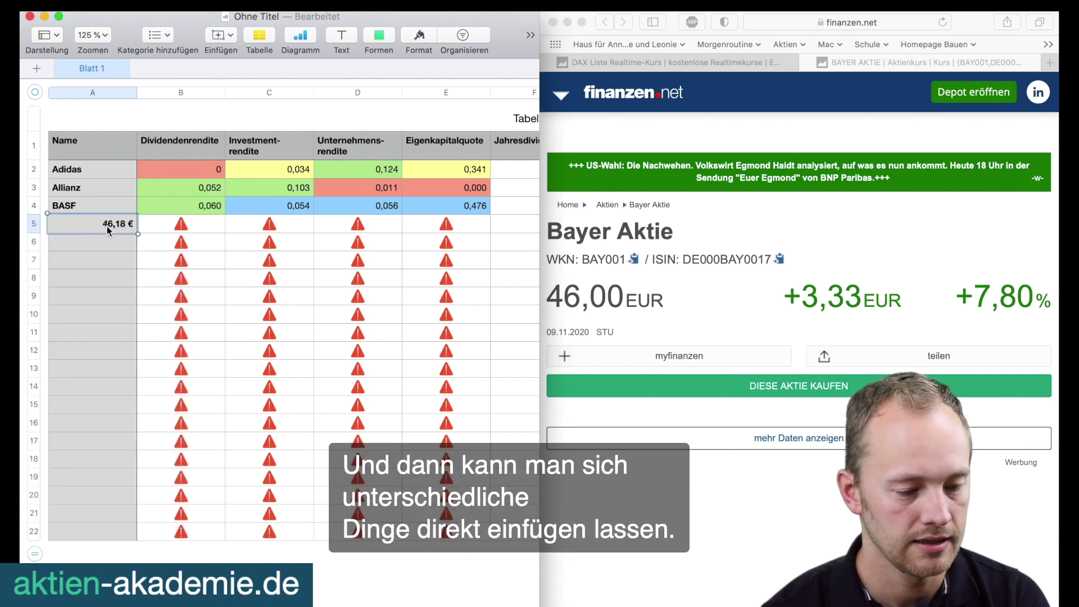
pyautogui.hscroll(10, 107, 226)
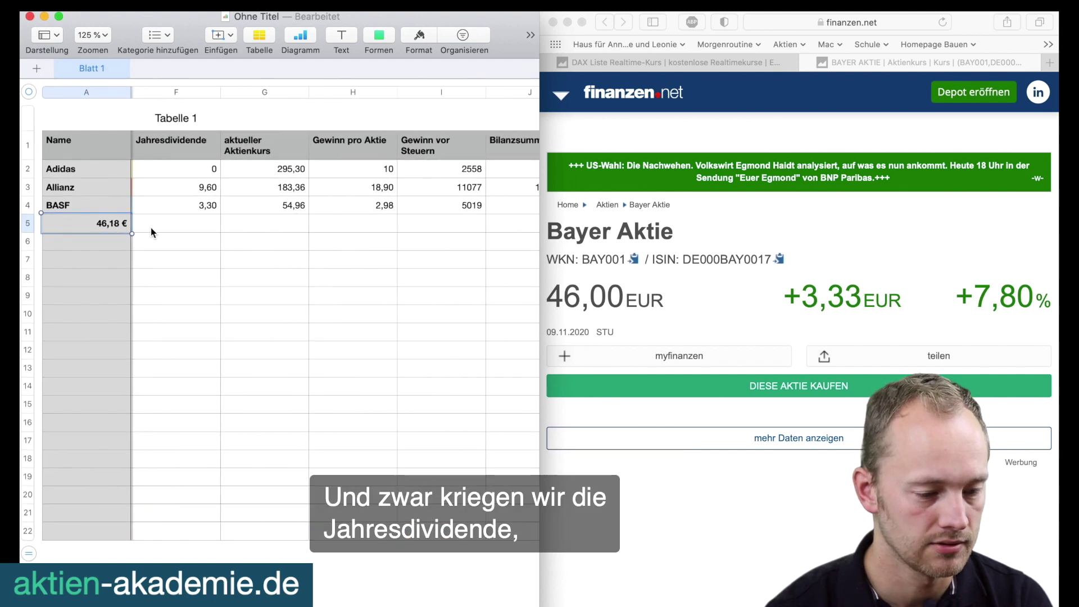
pyautogui.moveTo(192, 227); pyautogui.dragTo(353, 226)
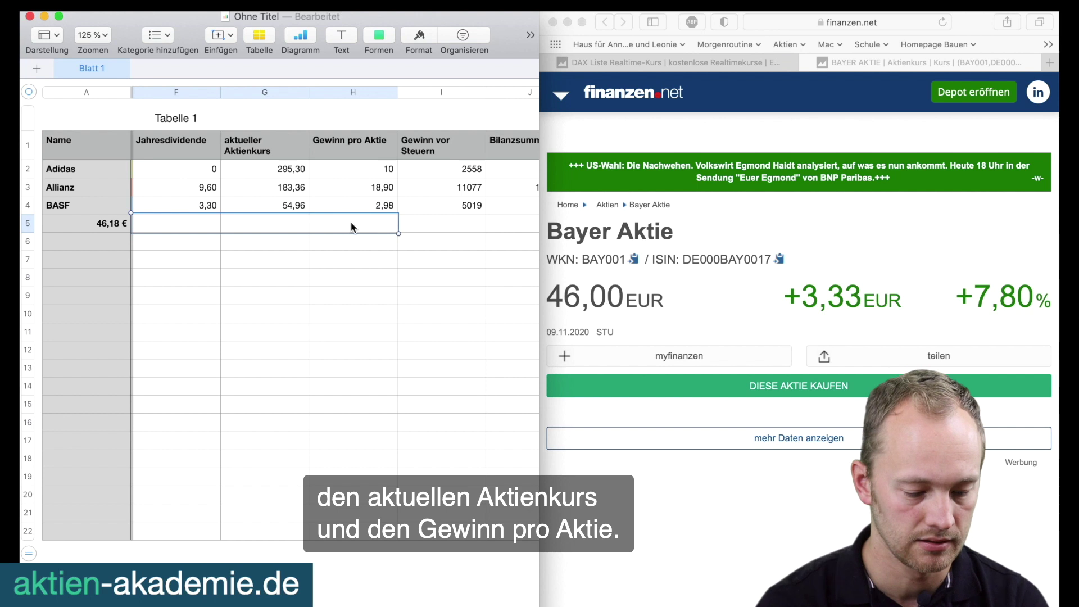
pyautogui.write('46,18 €')
pyautogui.hscroll(-5, 353, 227)
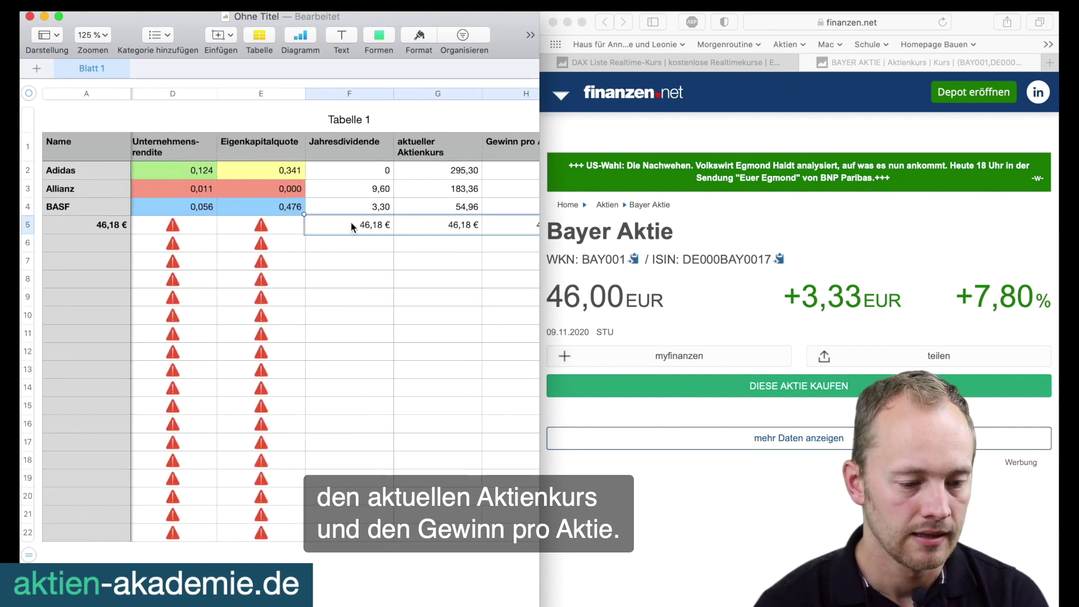
pyautogui.hscroll(1, 337, 244)
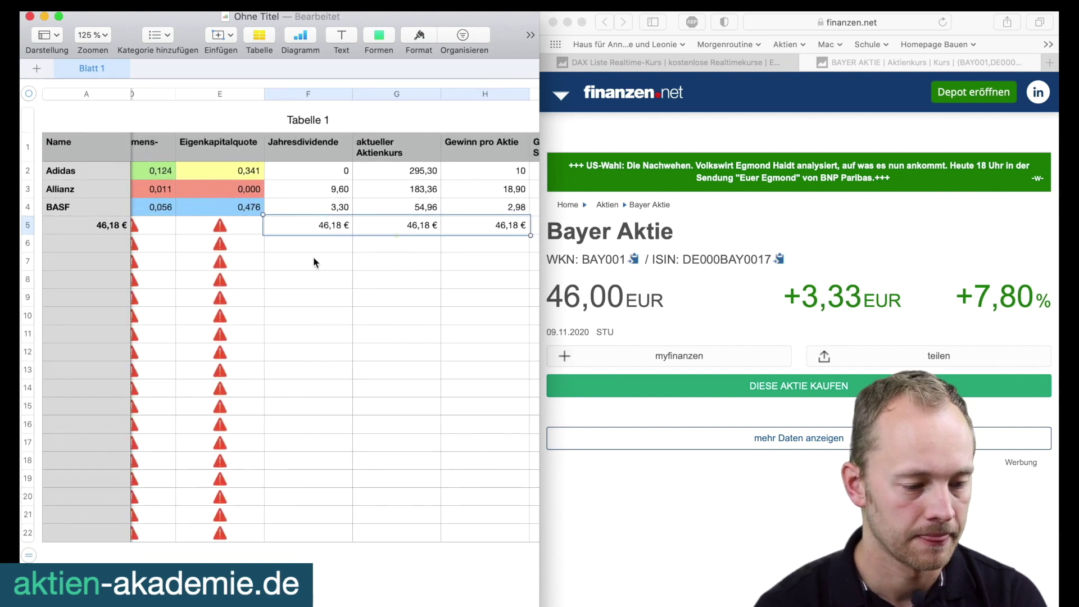
# Change the attribute of the Bayer stock quote in A5 to Name.
pyautogui.click(92, 225)
pyautogui.click(93, 225)
pyautogui.click(190, 322)
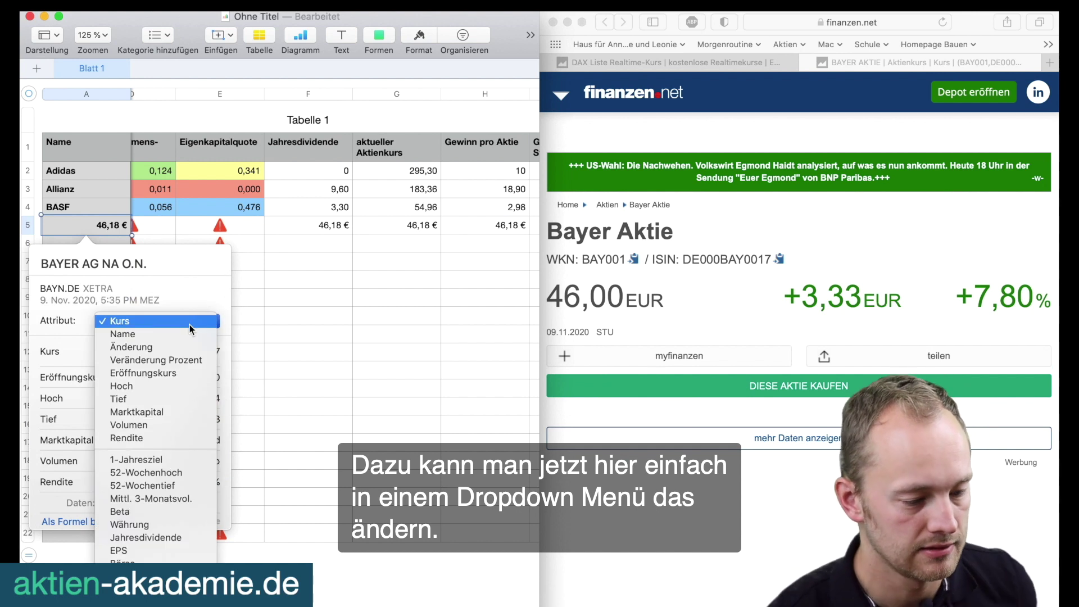
pyautogui.click(191, 335)
pyautogui.click(295, 287)
# Change the attribute of the Bayer stock quote in F5 to Jahresdividende.
pyautogui.click(307, 222)
pyautogui.click(308, 224)
pyautogui.click(337, 333)
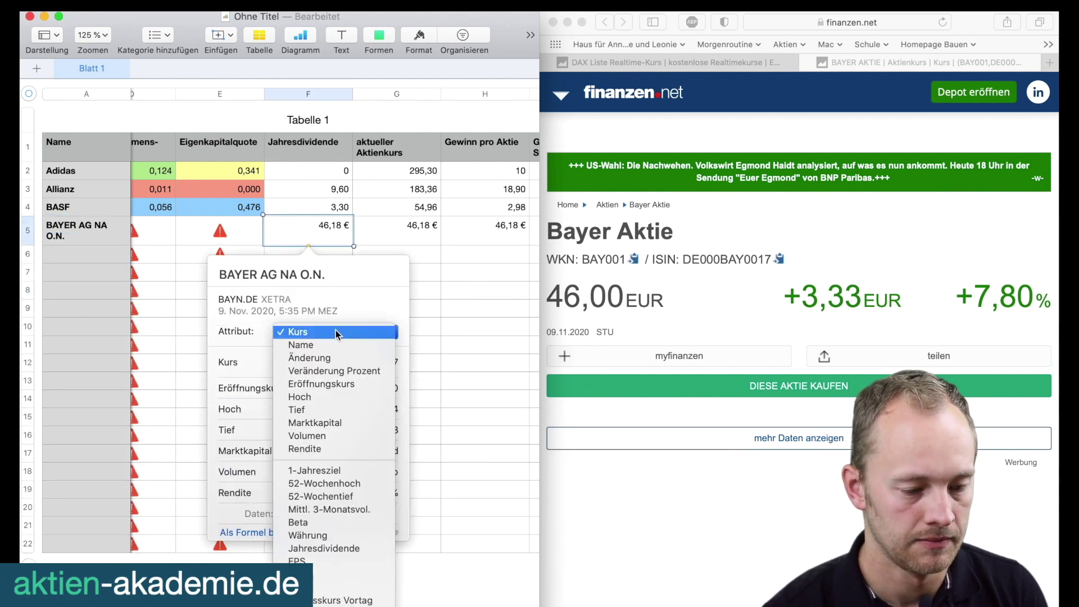
pyautogui.click(379, 549)
# Keep Kurs as the attribute in G5 and change the Bayer stock quote in H5 to EPS.
pyautogui.click(417, 232)
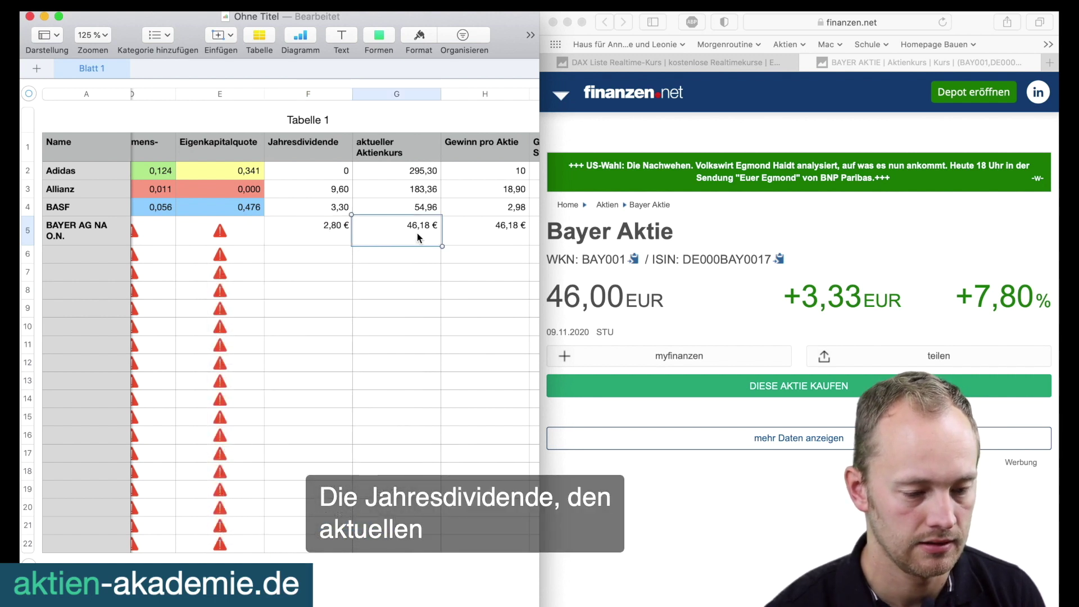
pyautogui.click(417, 233)
pyautogui.click(493, 230)
pyautogui.click(493, 231)
pyautogui.click(511, 332)
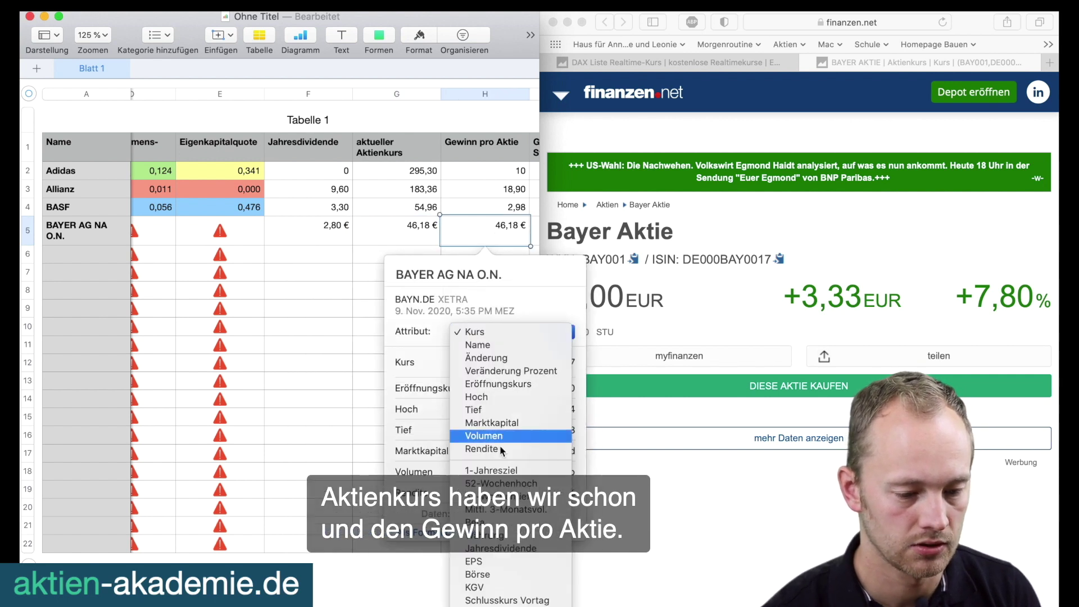
pyautogui.click(537, 561)
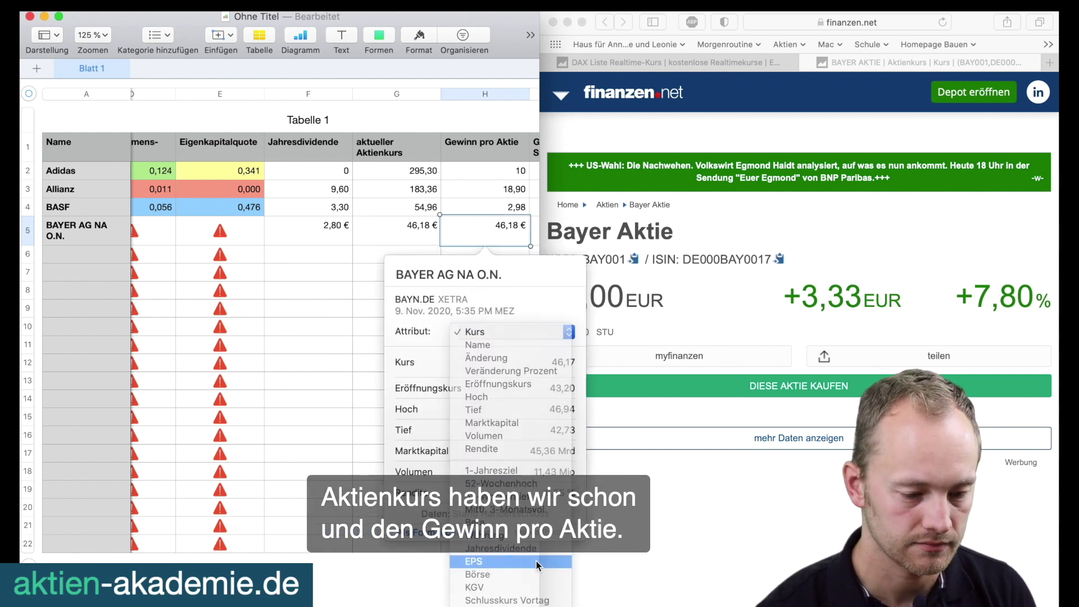
pyautogui.click(353, 380)
pyautogui.click(407, 203)
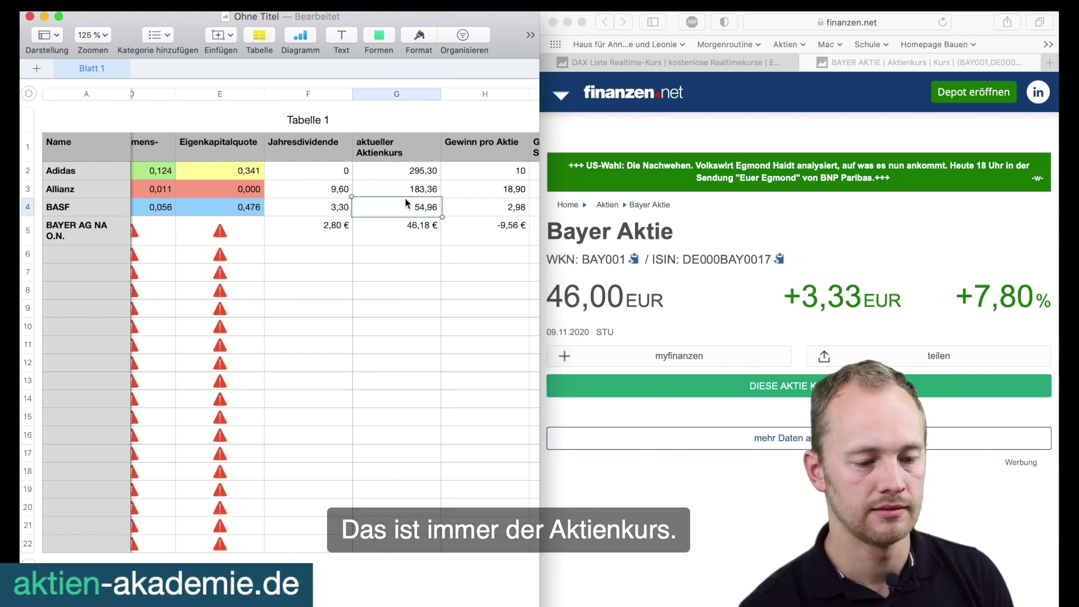
# Open Bayer's Bilanz/GuV key figures on finanzen.net and find the Ergebnis vor Steuern row in the GuV table.
pyautogui.click(404, 227)
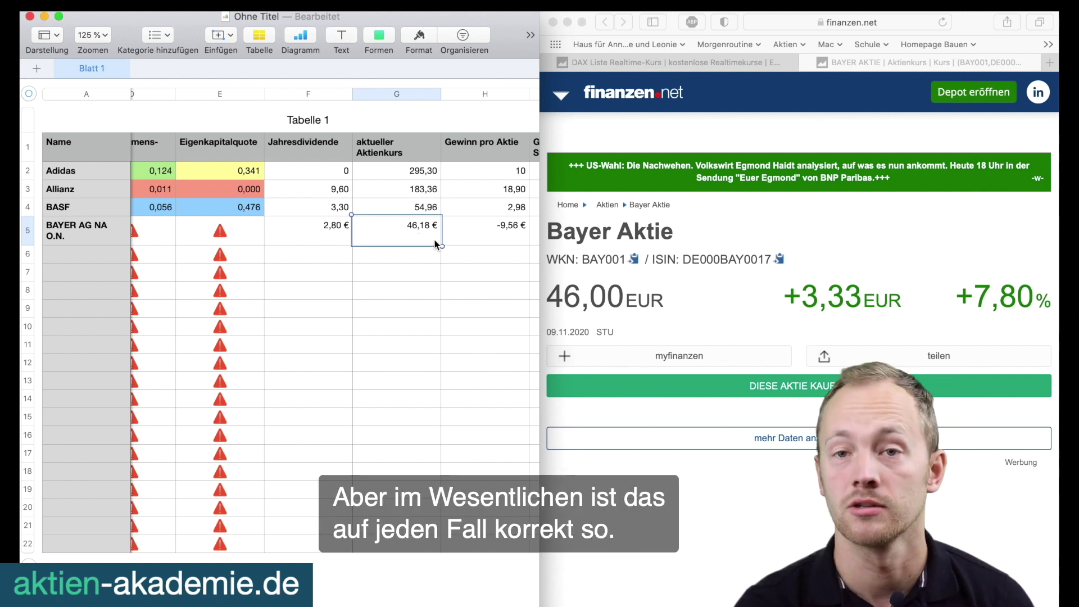
pyautogui.hscroll(5, 435, 244)
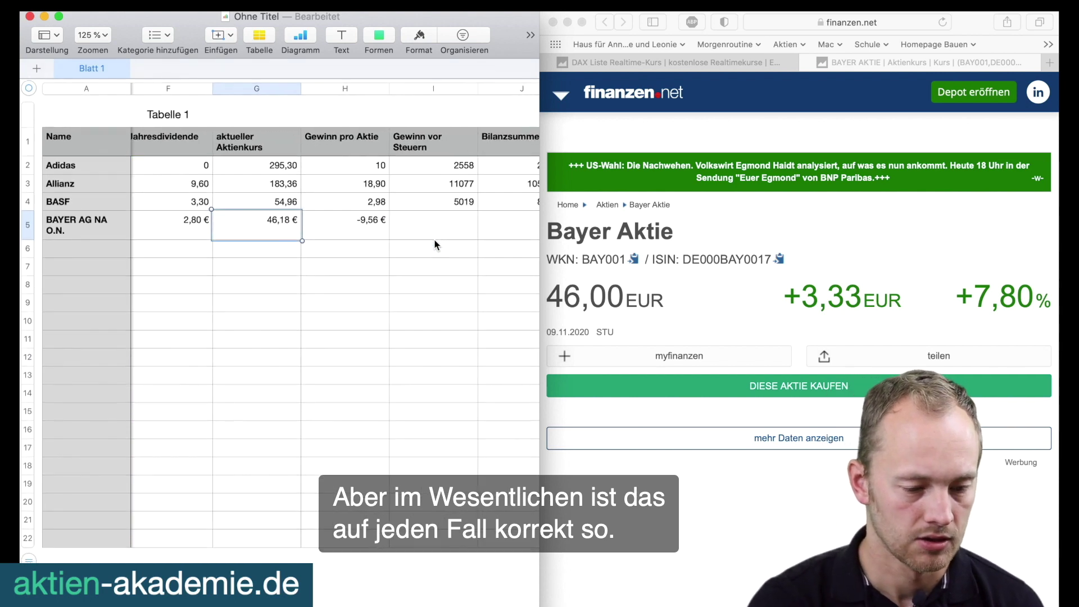
pyautogui.scroll(-10, 766, 215)
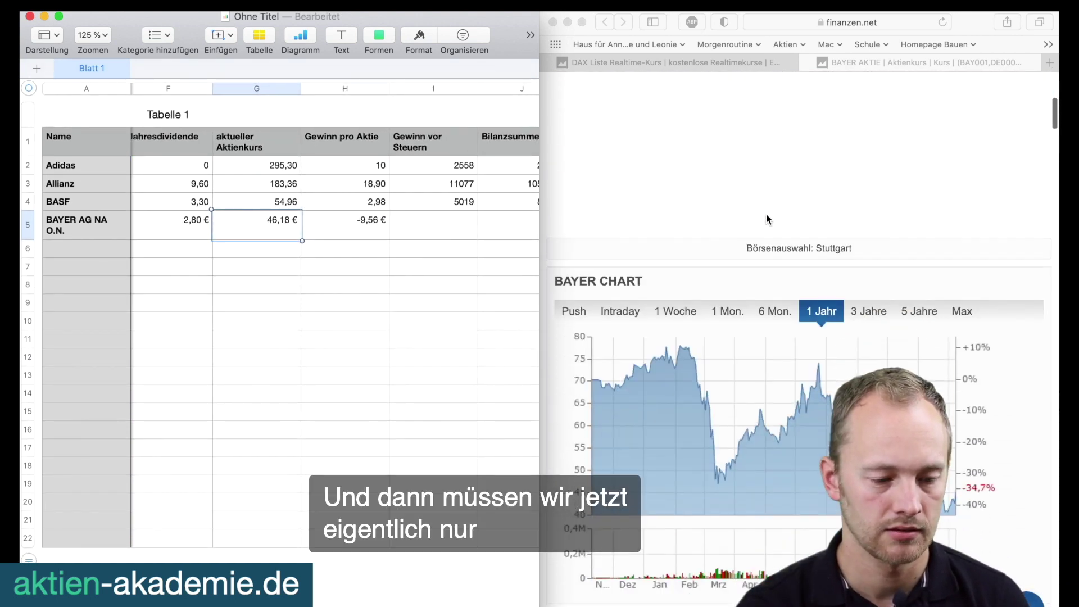
pyautogui.scroll(-10, 766, 214)
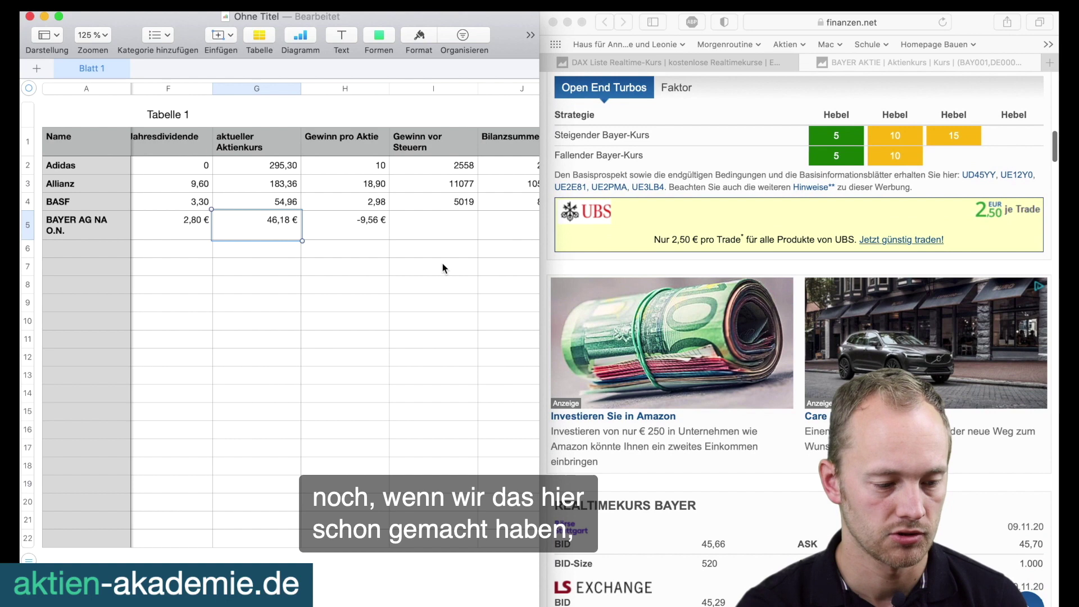
pyautogui.hscroll(3, 443, 263)
pyautogui.scroll(2, 408, 226)
pyautogui.click(377, 234)
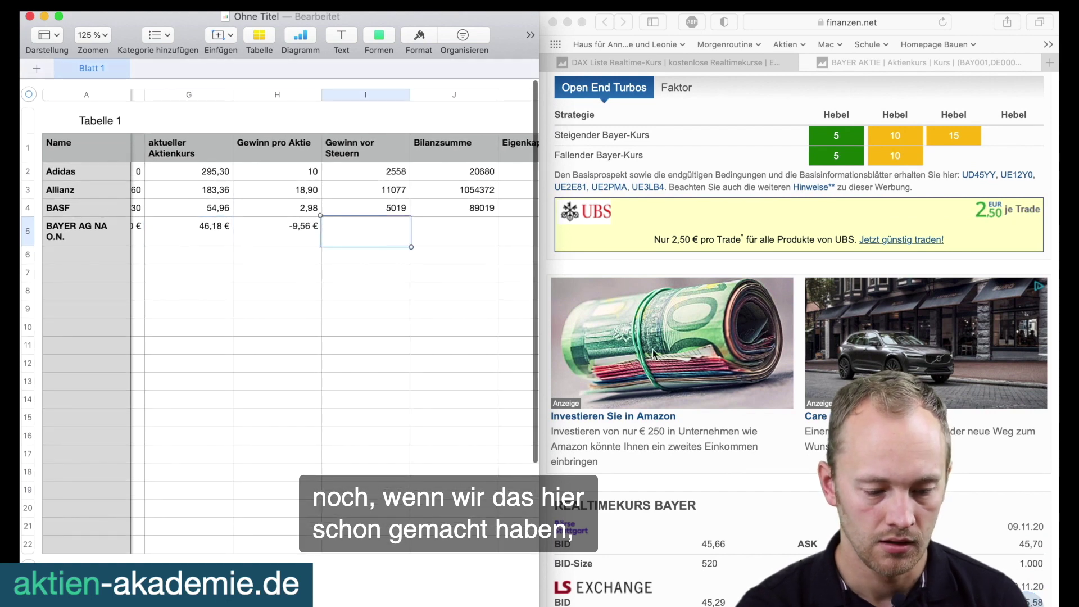
pyautogui.scroll(-10, 658, 355)
pyautogui.scroll(-5, 755, 461)
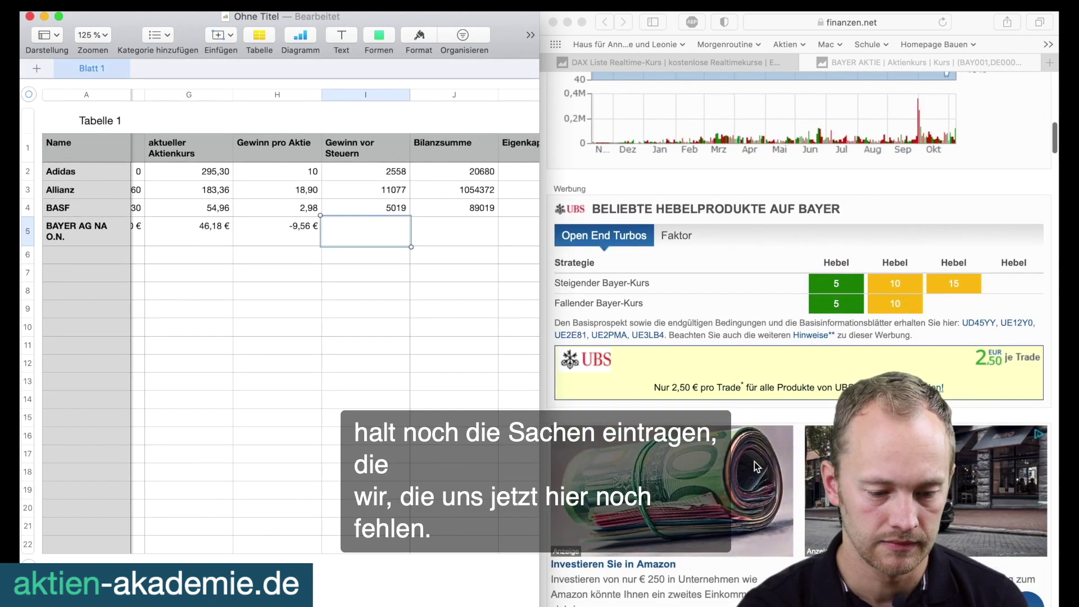
pyautogui.scroll(20, 764, 404)
pyautogui.click(773, 351)
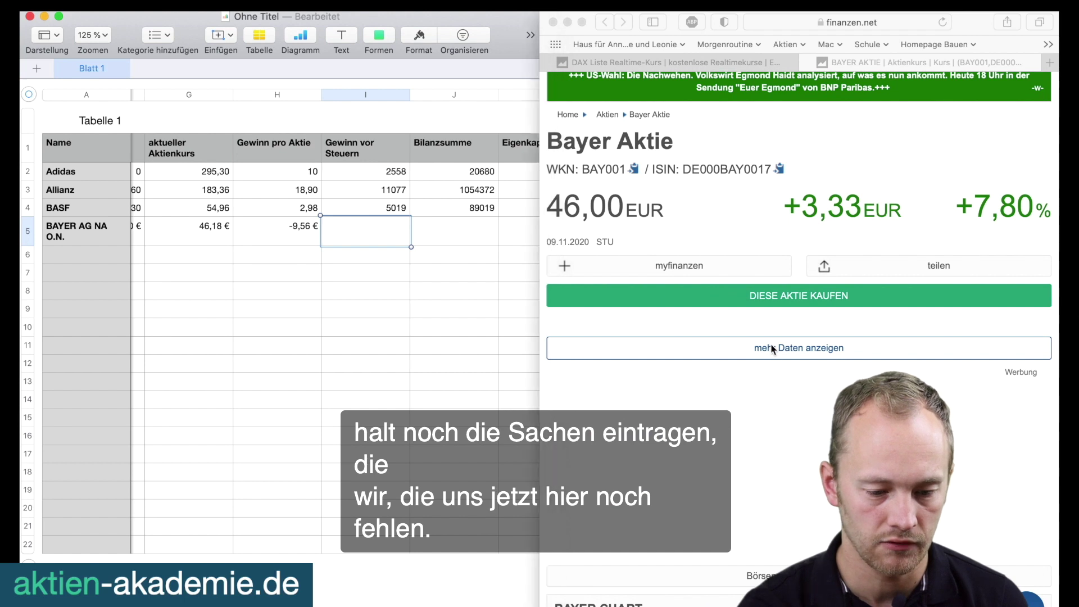
pyautogui.scroll(-10, 798, 337)
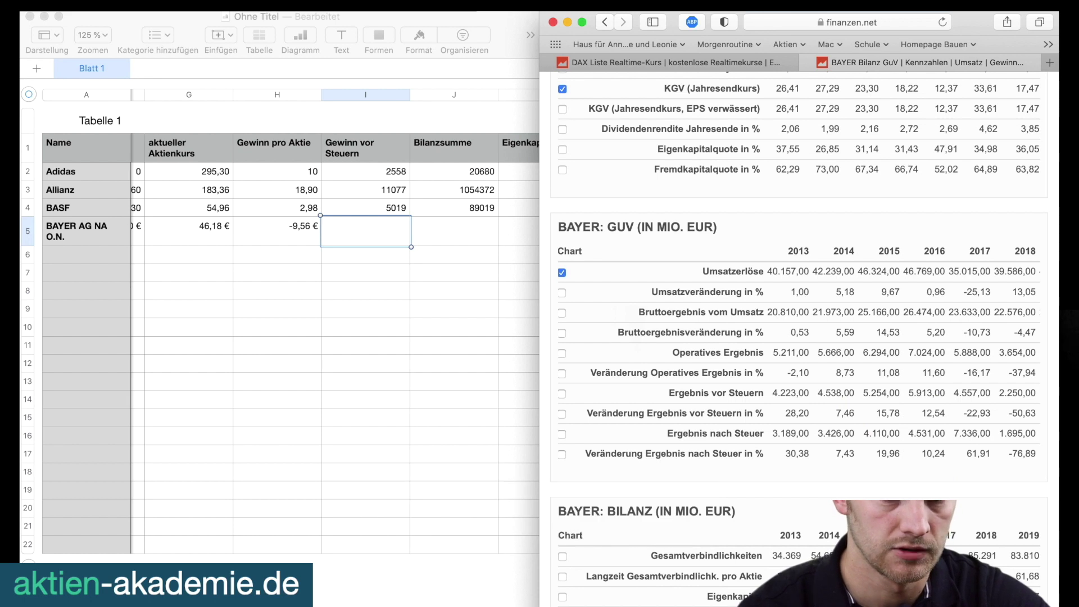
# Enter 2250 as Bayer's Gewinn vor Steuern in I5.
pyautogui.click(392, 227)
pyautogui.write('2250')
pyautogui.press('Tab')
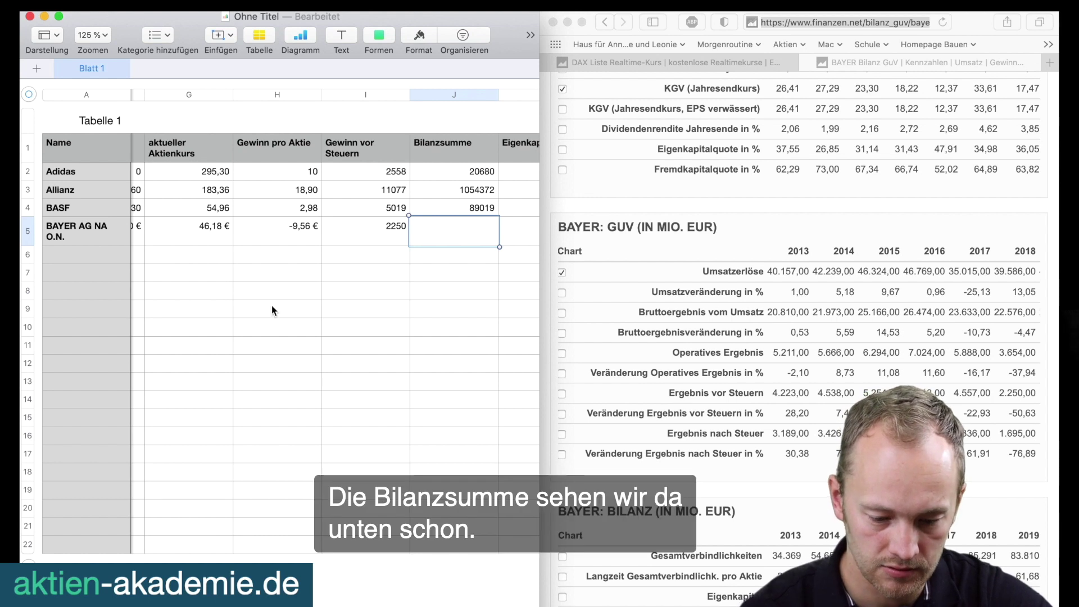
# Enter Bayer's 2019 Bilanzsumme of 131327 from the finanzen.net Bilanz table in J5.
pyautogui.write('131')
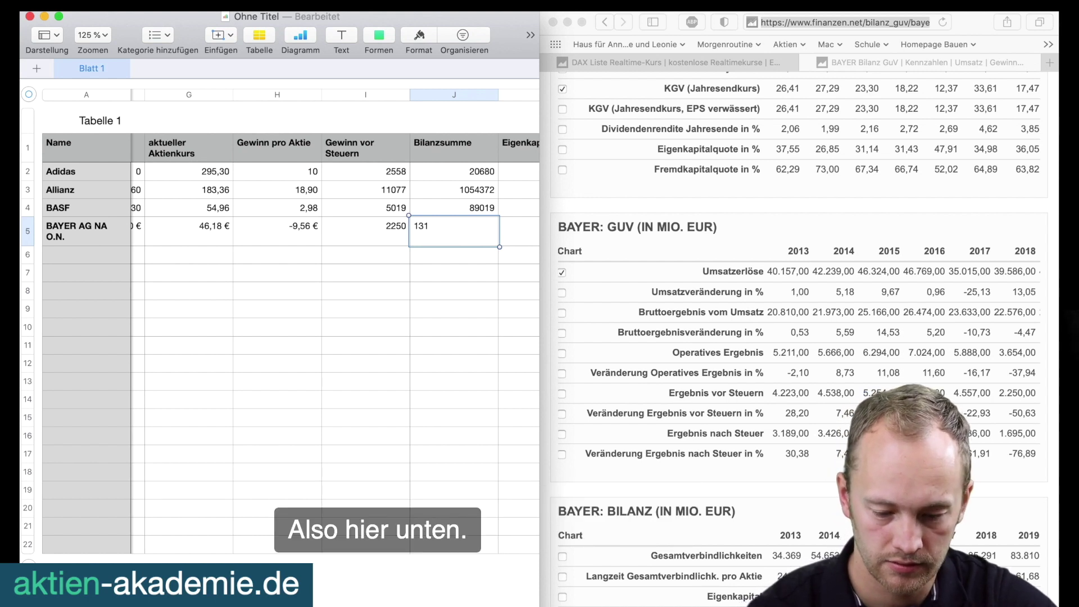
pyautogui.scroll(-2, 798, 337)
pyautogui.scroll(-5, 1013, 472)
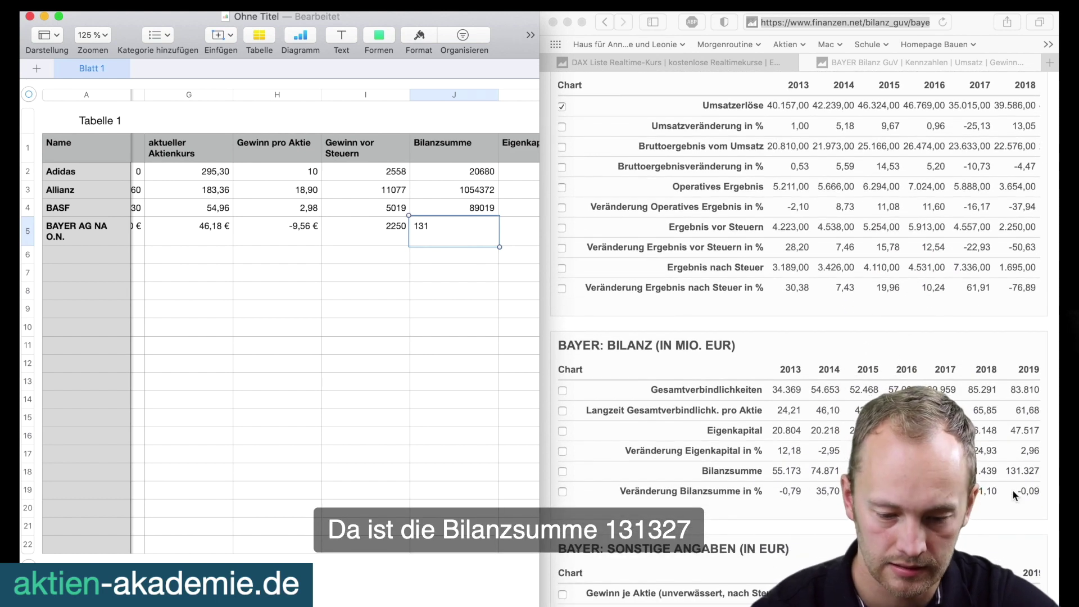
pyautogui.write('327')
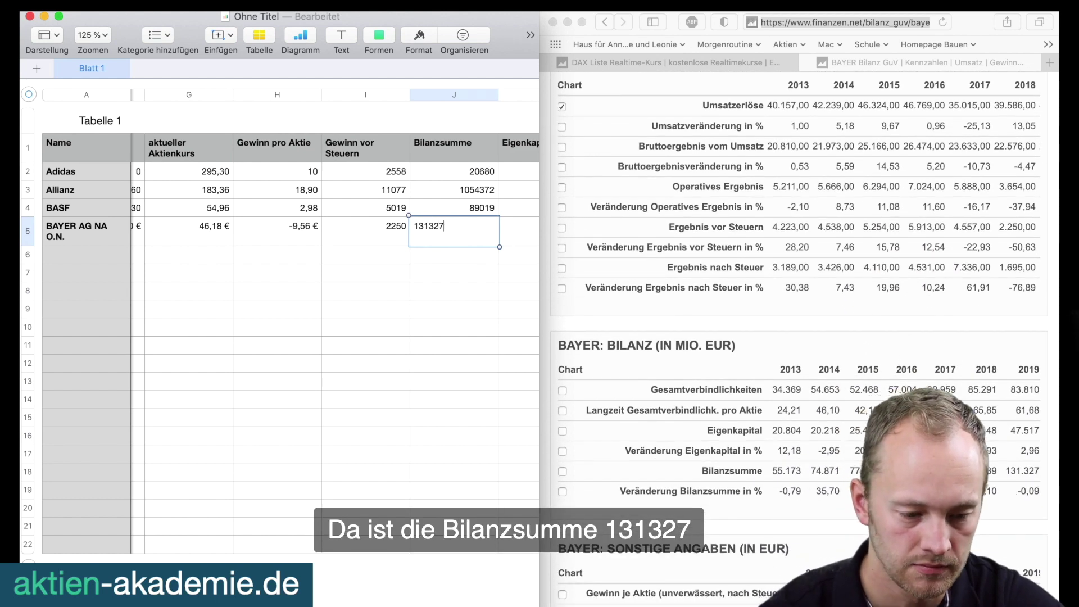
pyautogui.press('Tab')
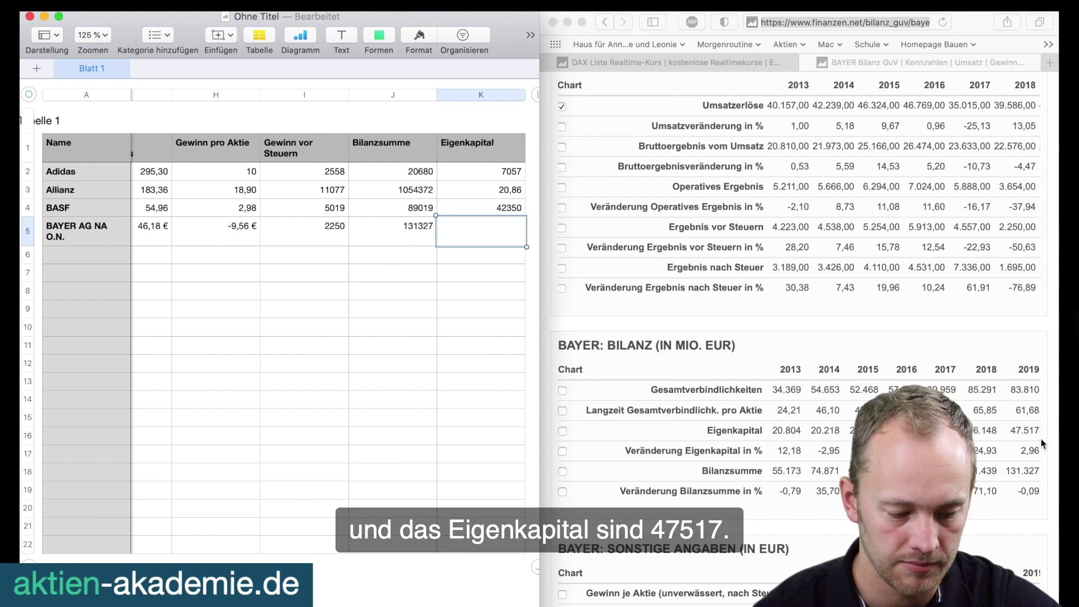
# Enter Bayer's 2019 Eigenkapital of 47517 in K5 and check the Bayer ratios in B5 to E5.
pyautogui.write('478517')
pyautogui.press('Return')
pyautogui.click(512, 227)
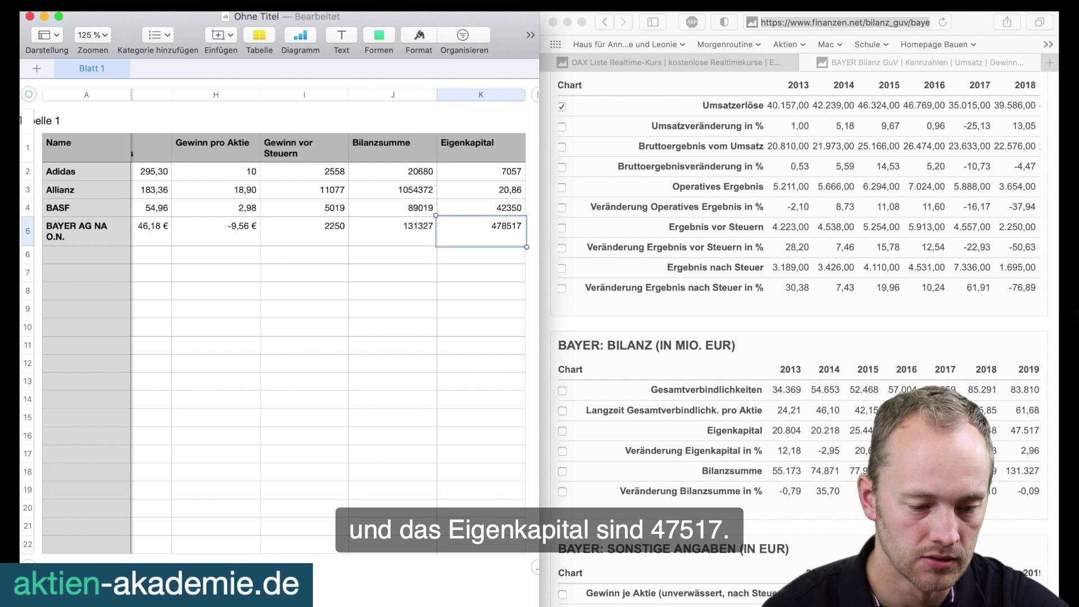
pyautogui.doubleClick(511, 227)
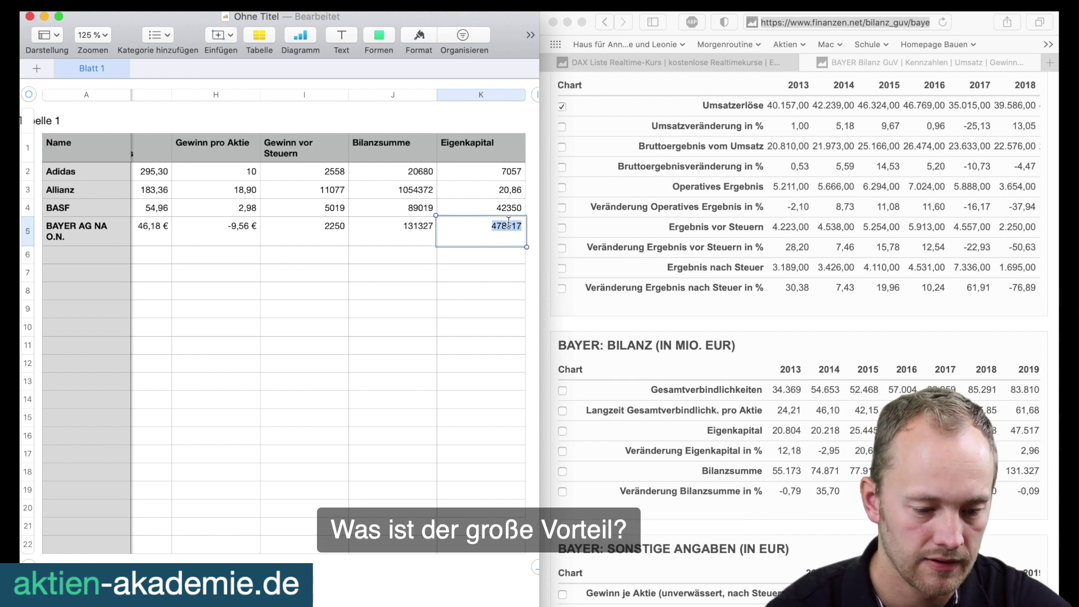
pyautogui.click(505, 227)
pyautogui.press('BackSpace')
pyautogui.press('Return')
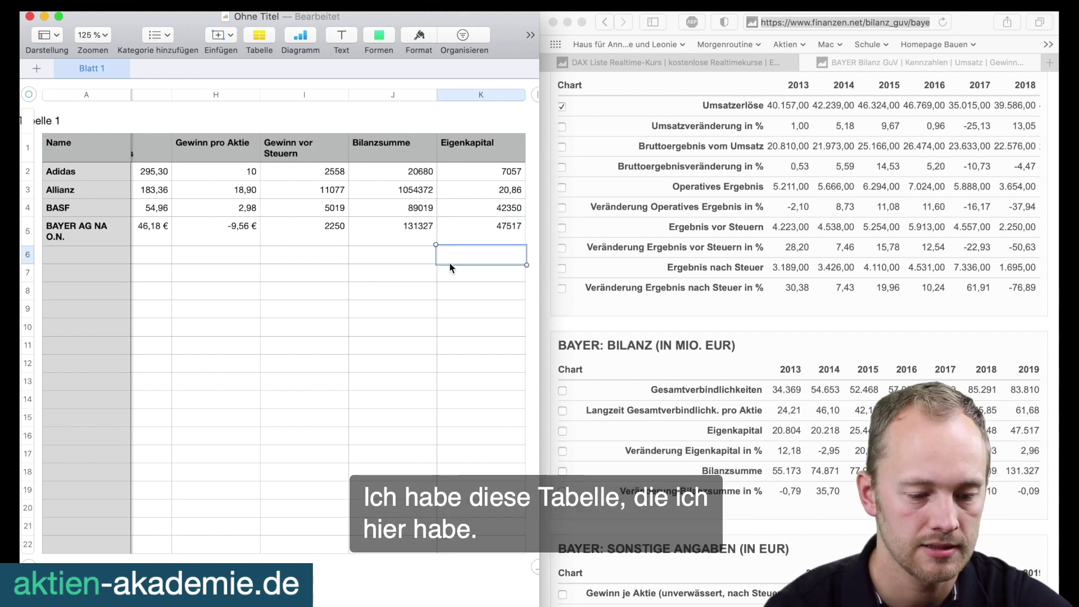
pyautogui.hscroll(-10, 450, 262)
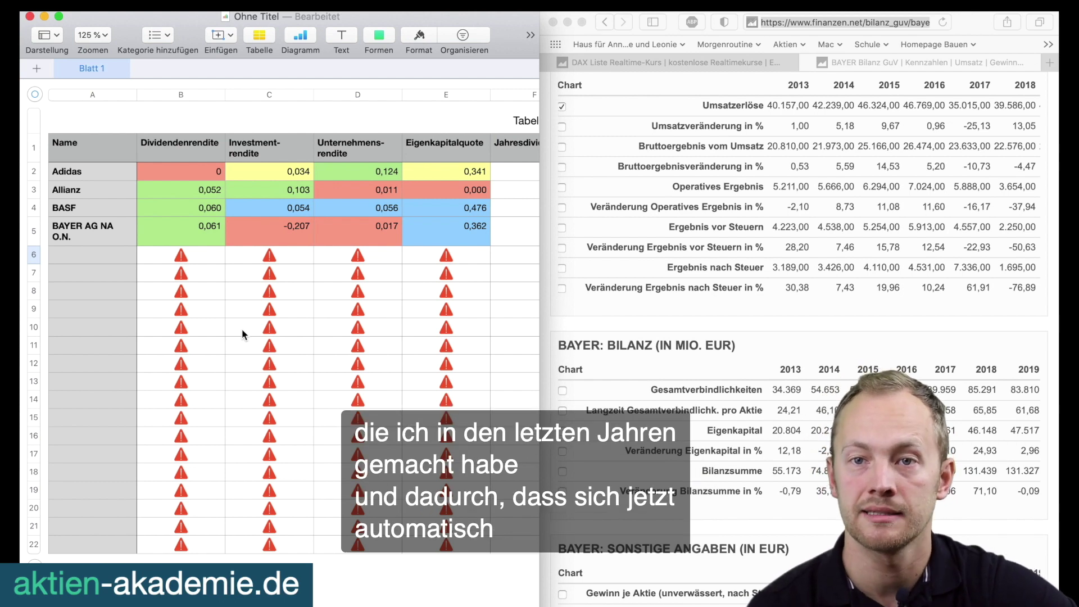
pyautogui.hscroll(5, 241, 329)
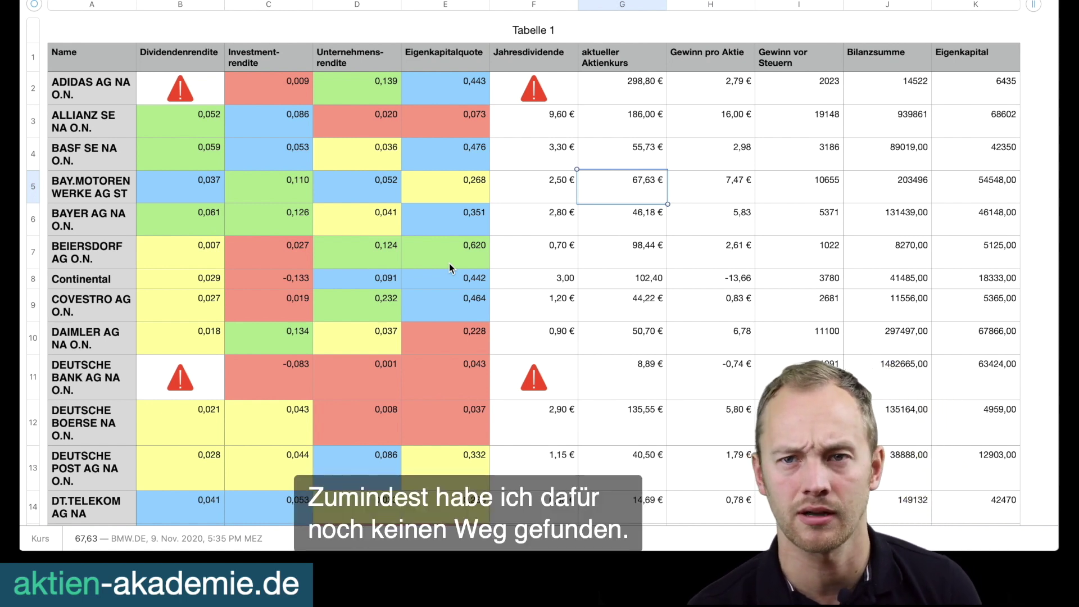
# Sort the complete DAX table in descending order by the Dividendenrendite column.
pyautogui.press('Left')
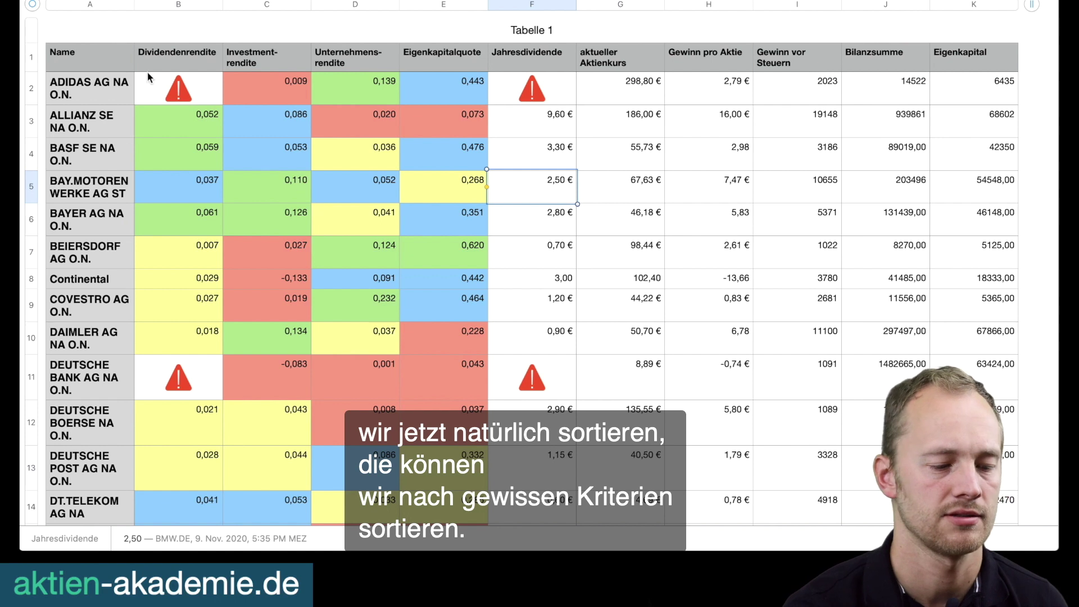
pyautogui.click(215, 4)
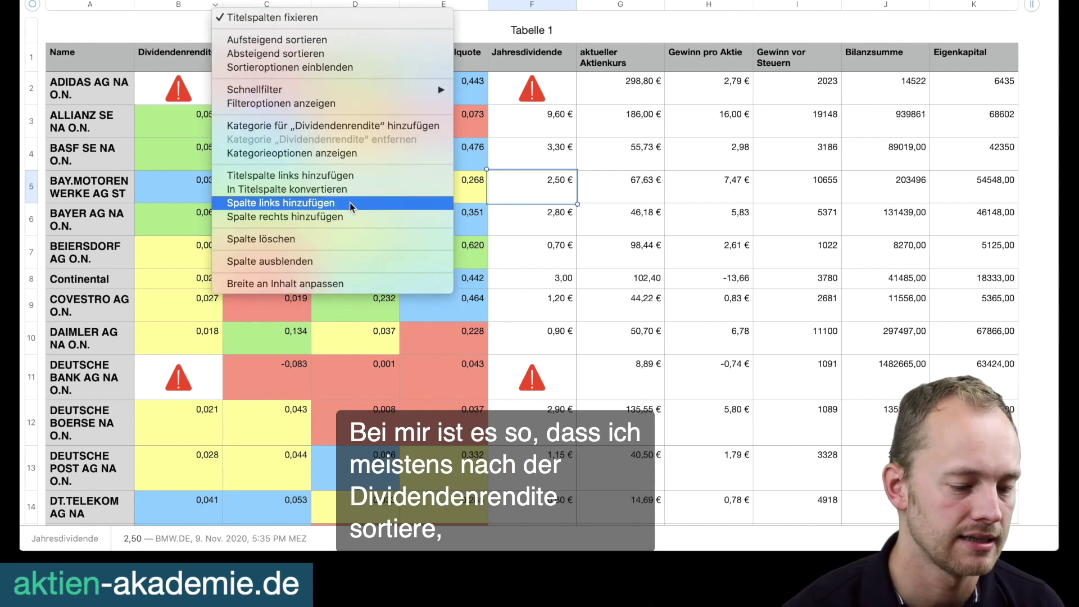
pyautogui.click(331, 55)
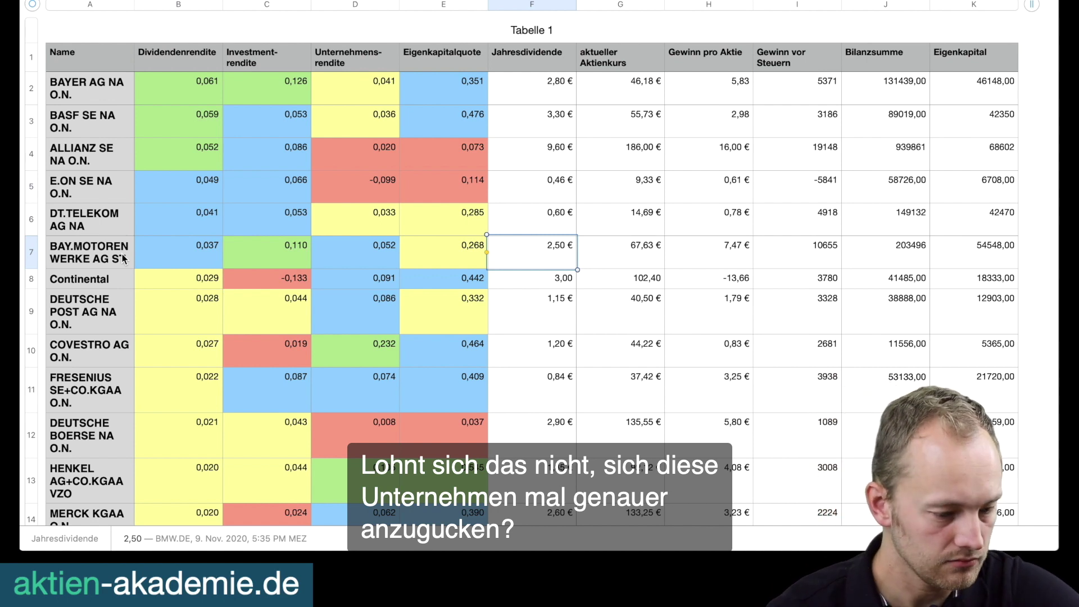
# Examine the ratios of the BMW row, from Dividendenrendite to Unternehmensrendite, and its Jahresdividende.
pyautogui.press('Left')
pyautogui.press('Left')
pyautogui.press('Left')
pyautogui.press('Left')
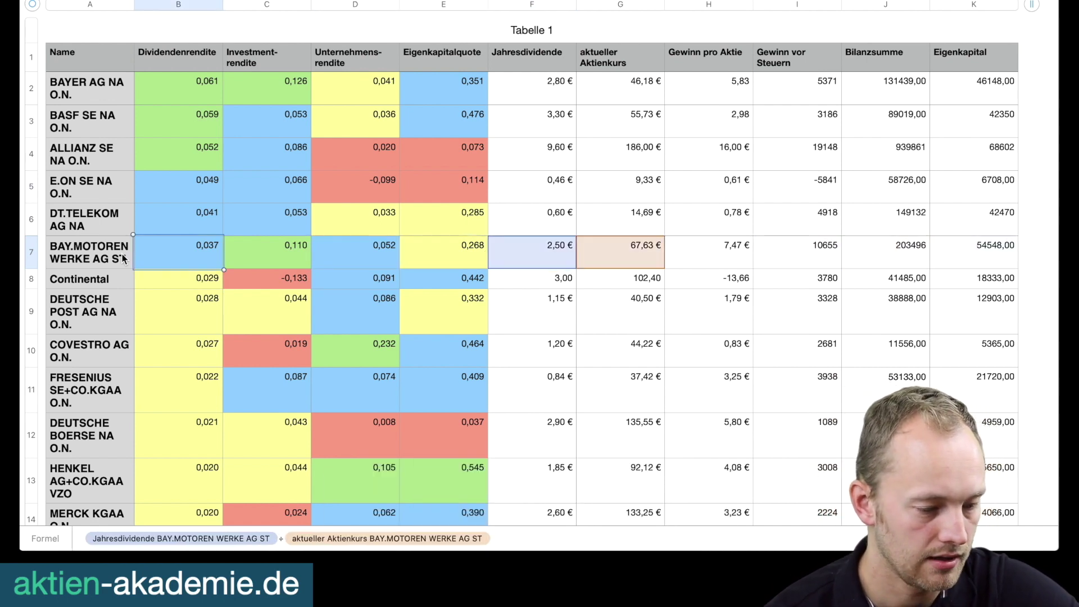
pyautogui.press('Right')
pyautogui.press('Right')
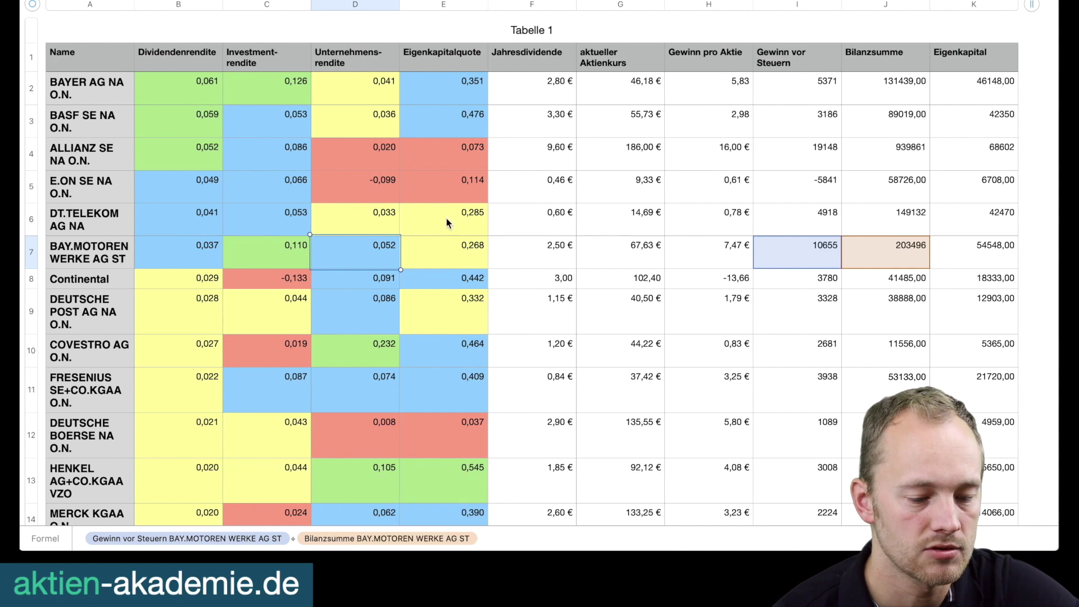
pyautogui.click(504, 245)
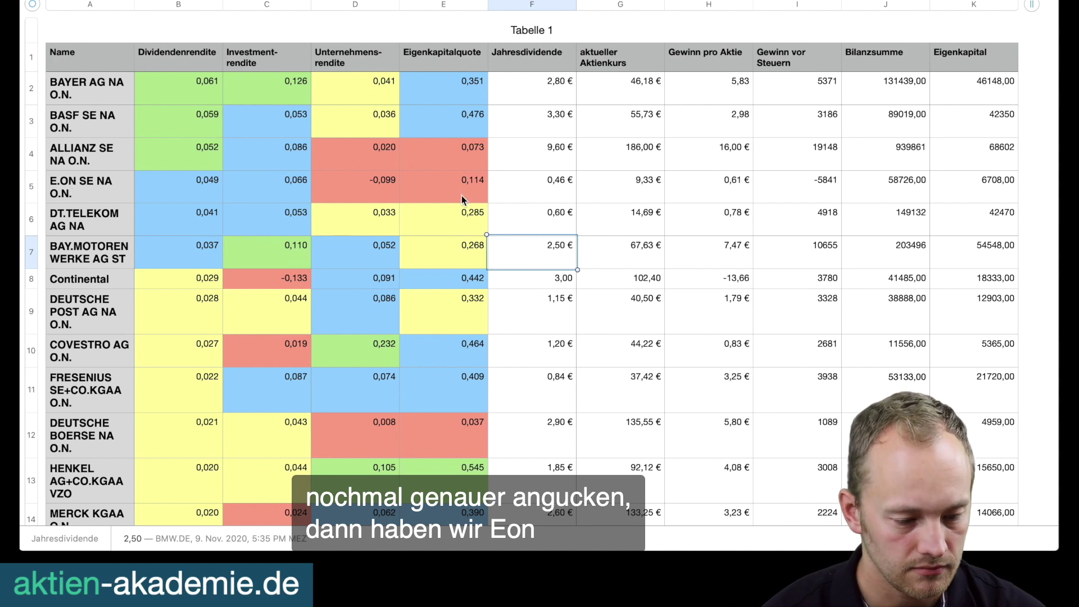
# Examine E.ON's Unternehmensrendite and whole row, and highlight the ratios of Telekom with BMW and of Bayer with BASF for comparison.
pyautogui.click(383, 184)
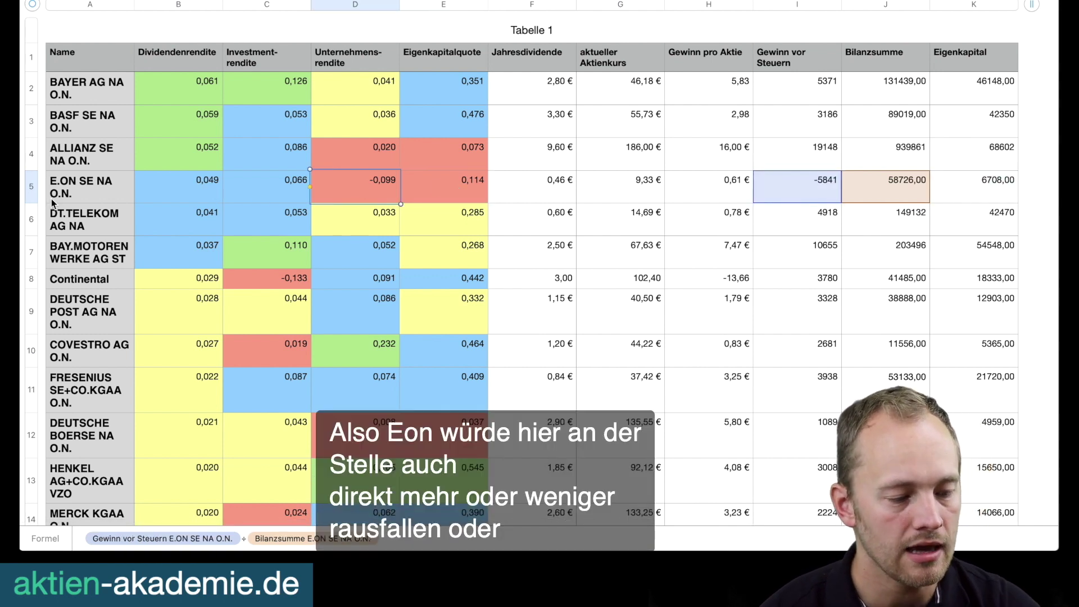
pyautogui.click(32, 188)
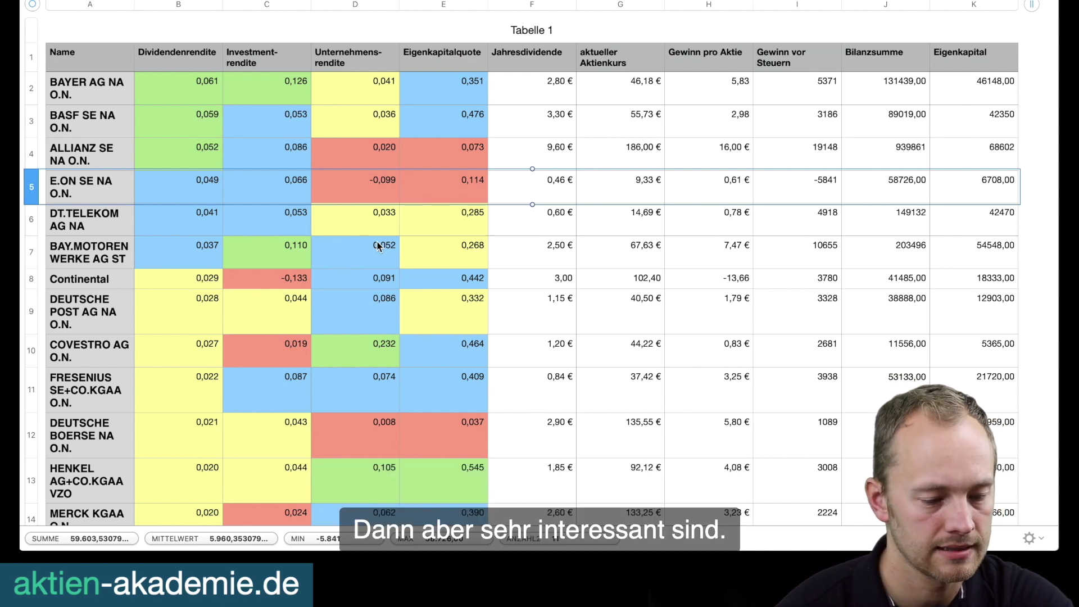
pyautogui.click(477, 252)
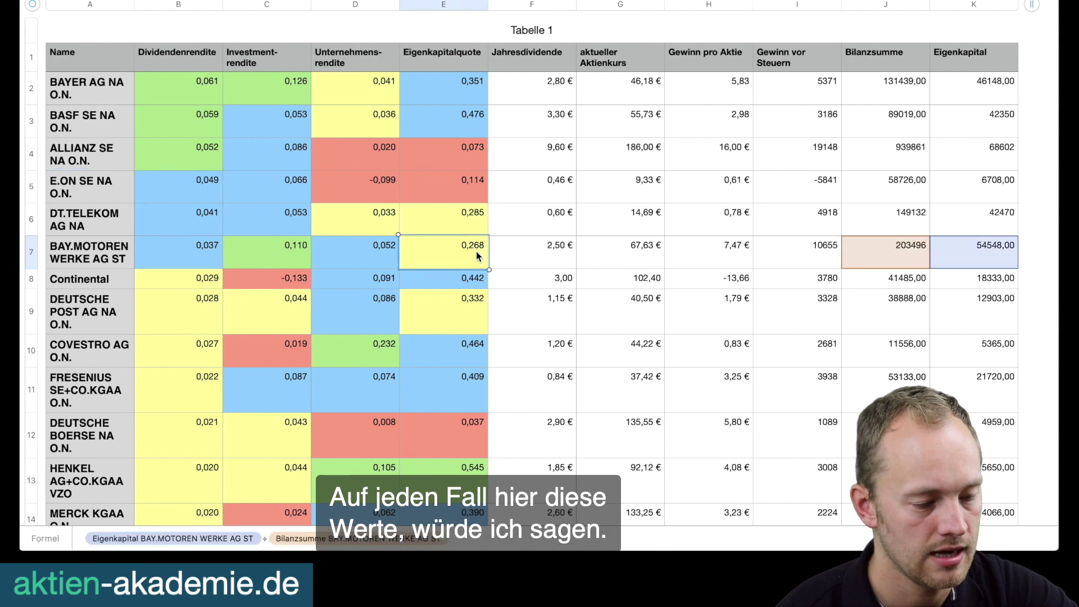
pyautogui.keyDown('shift'); pyautogui.click(105, 228); pyautogui.keyUp('shift')
pyautogui.click(458, 120)
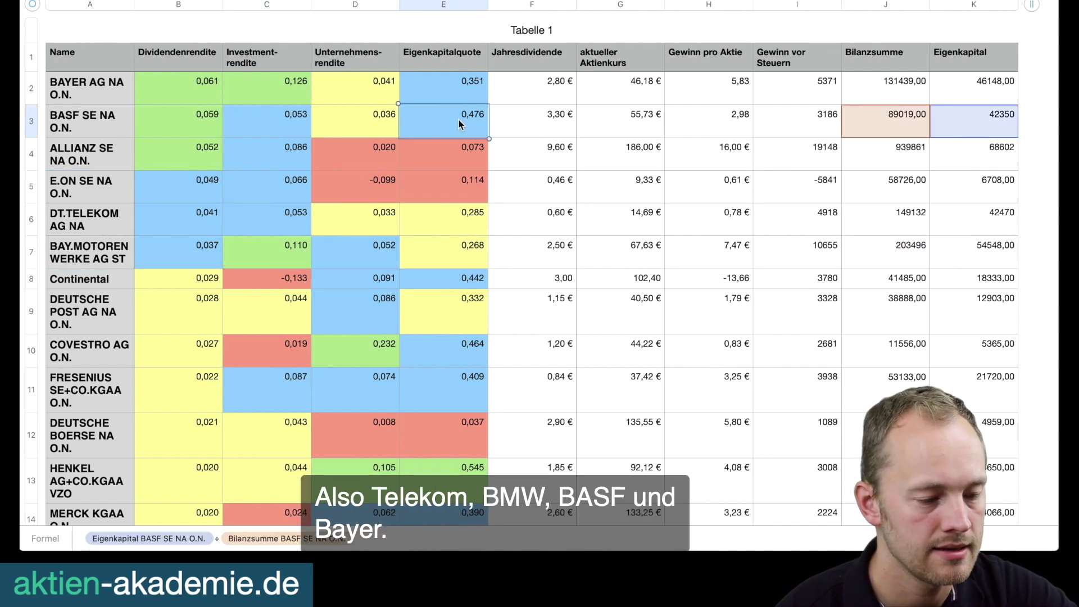
pyautogui.keyDown('shift'); pyautogui.click(80, 91); pyautogui.keyUp('shift')
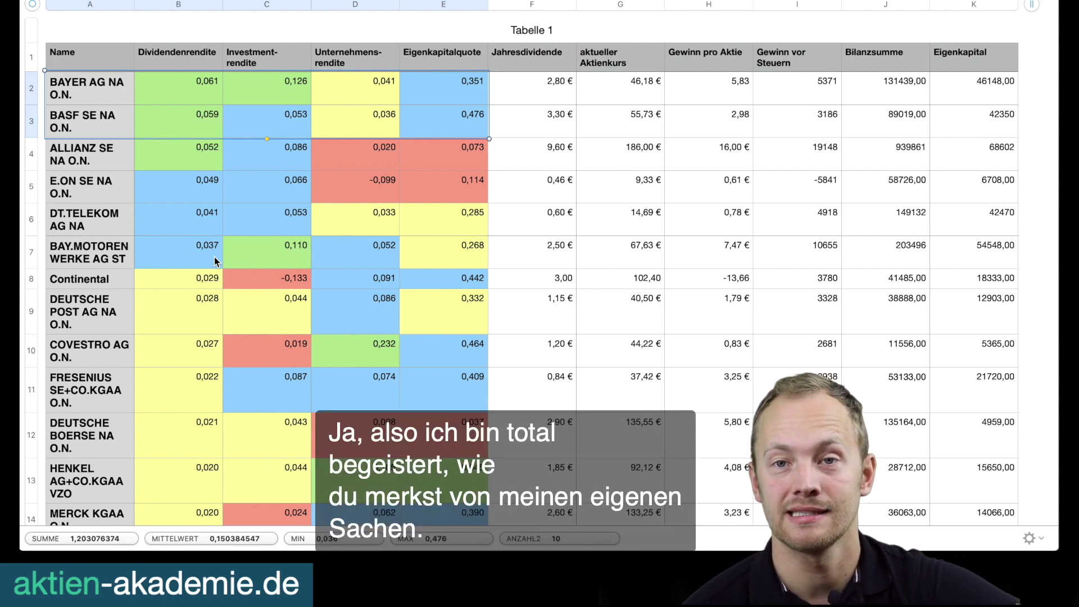
pyautogui.moveTo(153, 4)
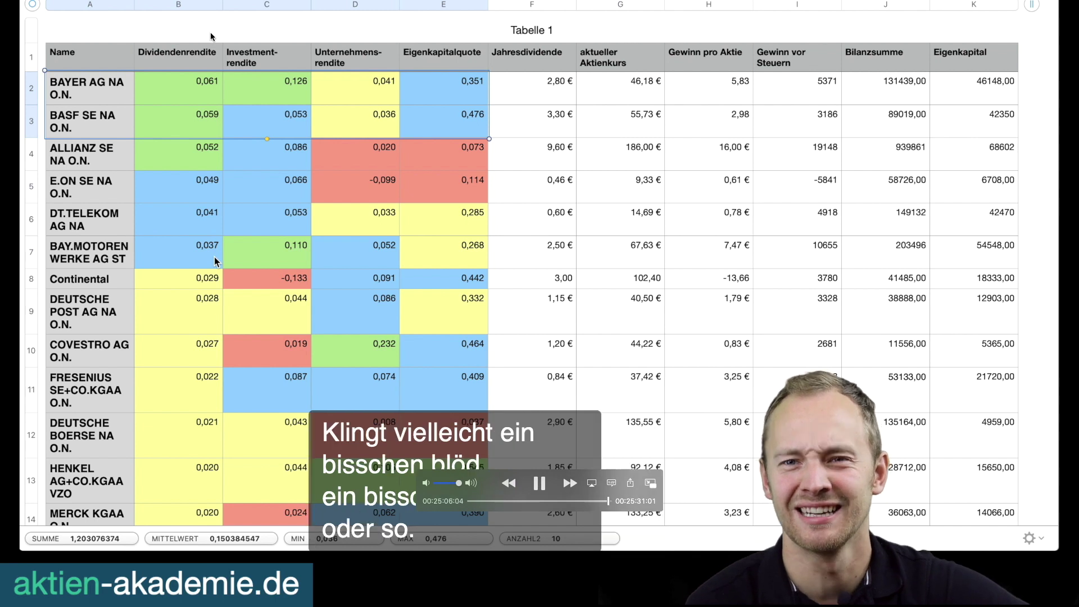